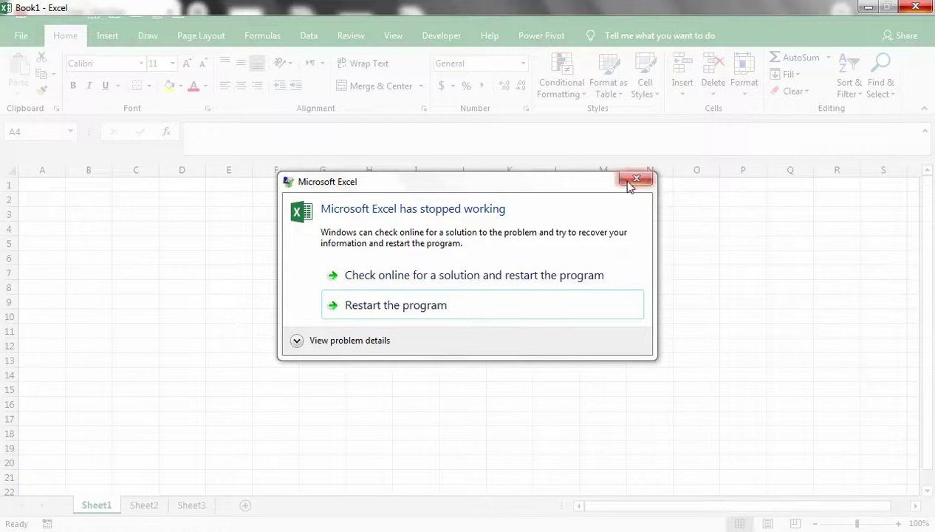
# Enter the headers Sn, B_NAME and PERSON NAME across B4:D4
pyautogui.write('Sn')
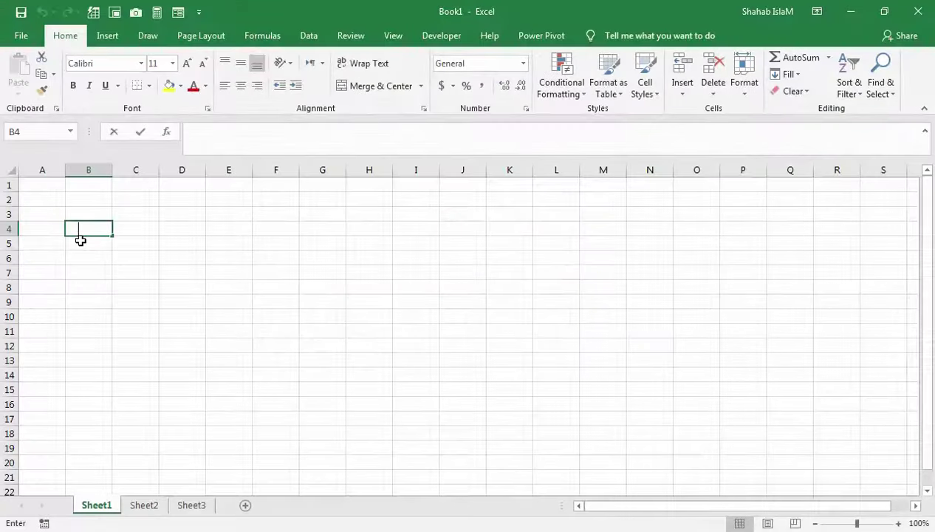
pyautogui.press('Tab')
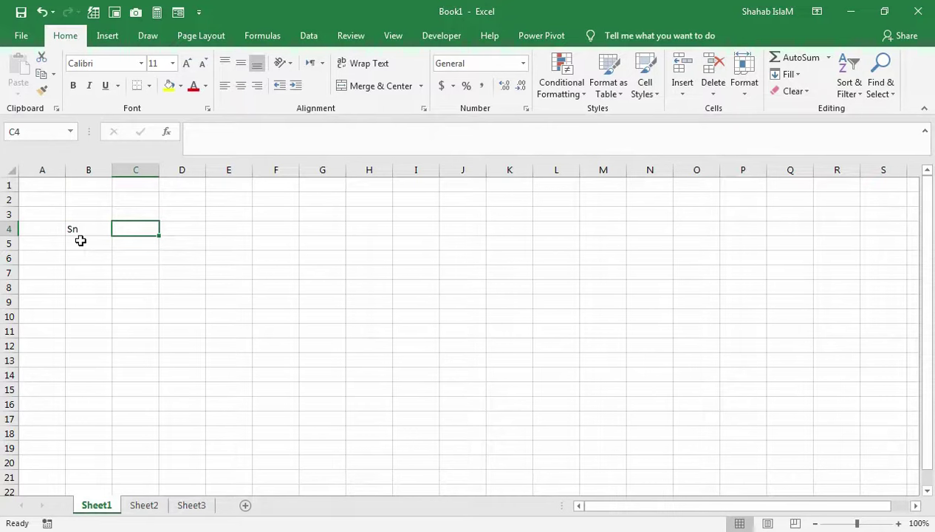
pyautogui.write('B-')
pyautogui.press('BackSpace')
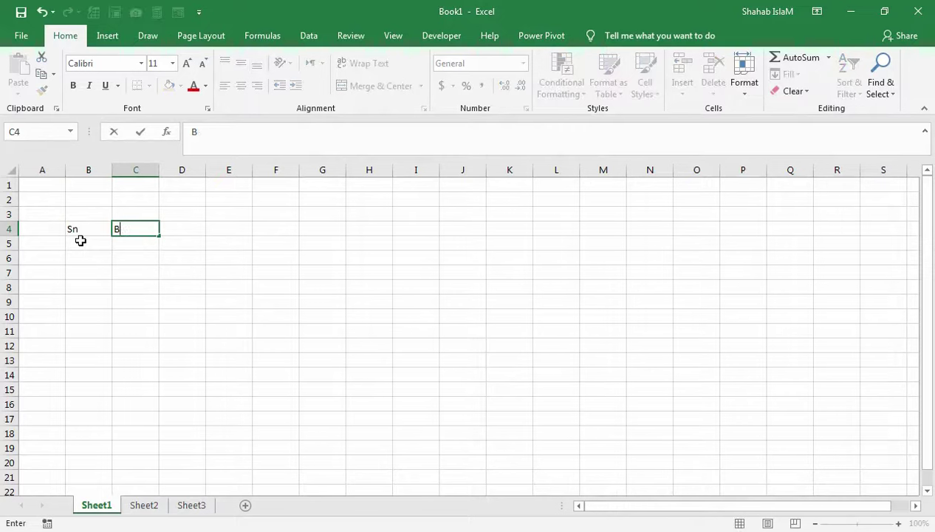
pyautogui.write('_NAME')
pyautogui.press('Tab')
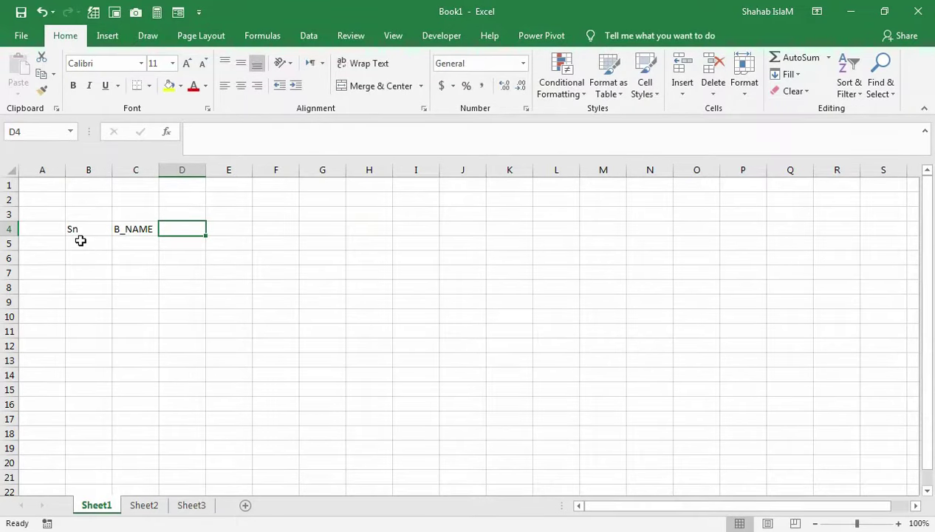
pyautogui.write('PERSON I')
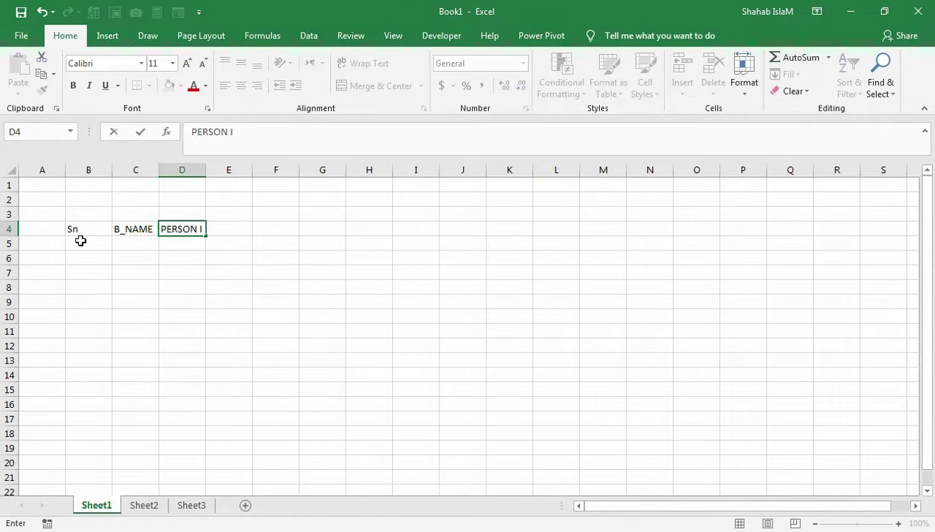
pyautogui.press('BackSpace')
pyautogui.write('NAME')
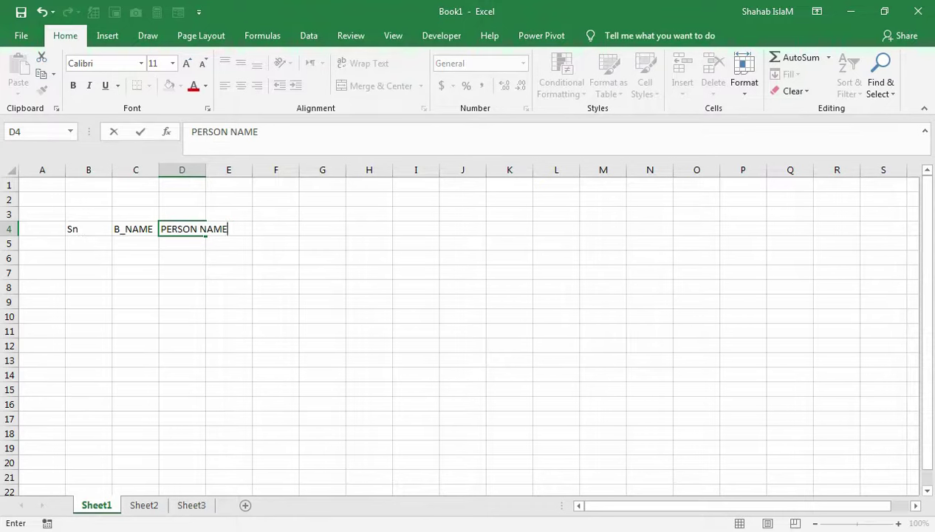
pyautogui.press('Left')
pyautogui.press('Left')
pyautogui.press('Right')
pyautogui.press('Right')
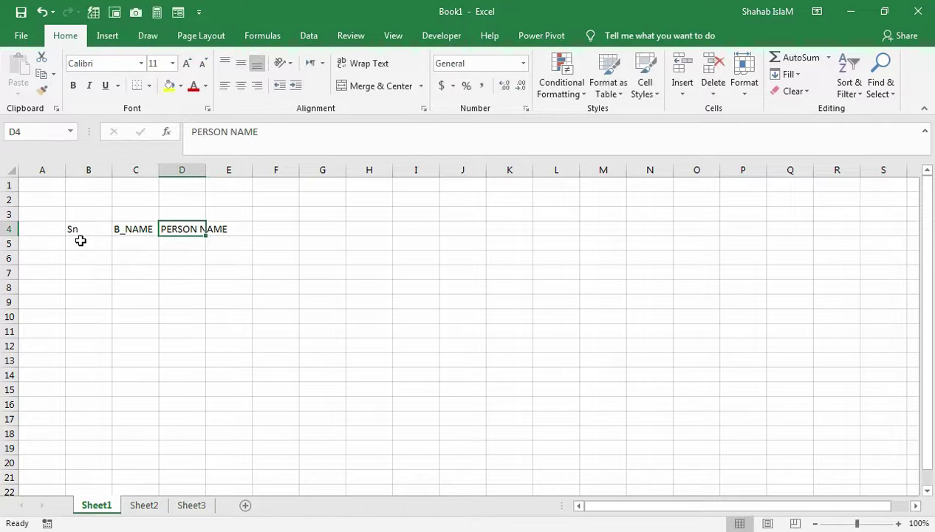
# AutoFit column D with Alt+H,O,I, then add ISSUE DATE and RETURN DATE in E4:F4
pyautogui.hotkey('alt', 'h')
pyautogui.press('o')
pyautogui.press('i')
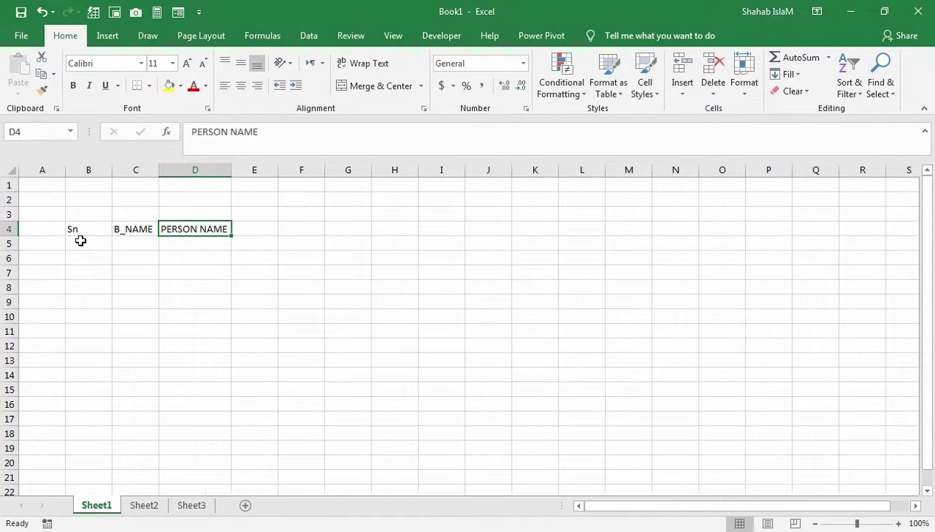
pyautogui.press('Right')
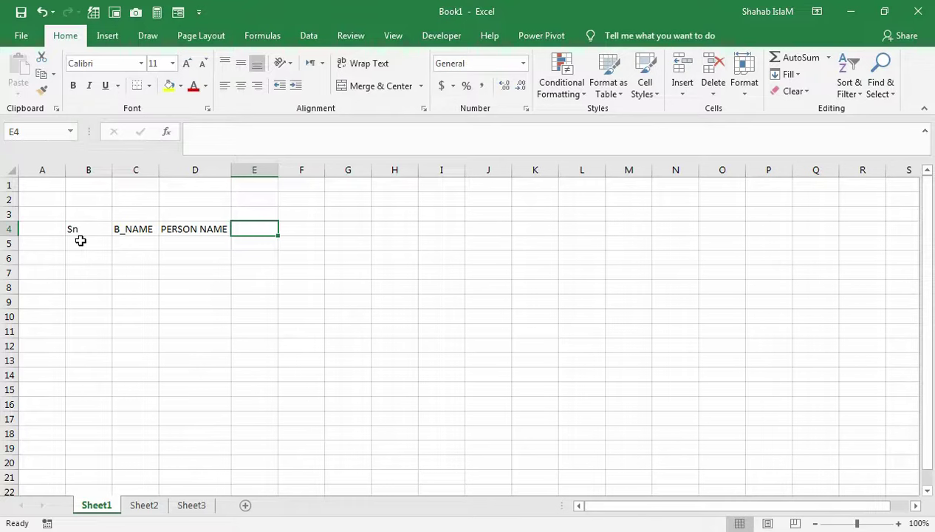
pyautogui.write('ISSUE DATE')
pyautogui.press('Right')
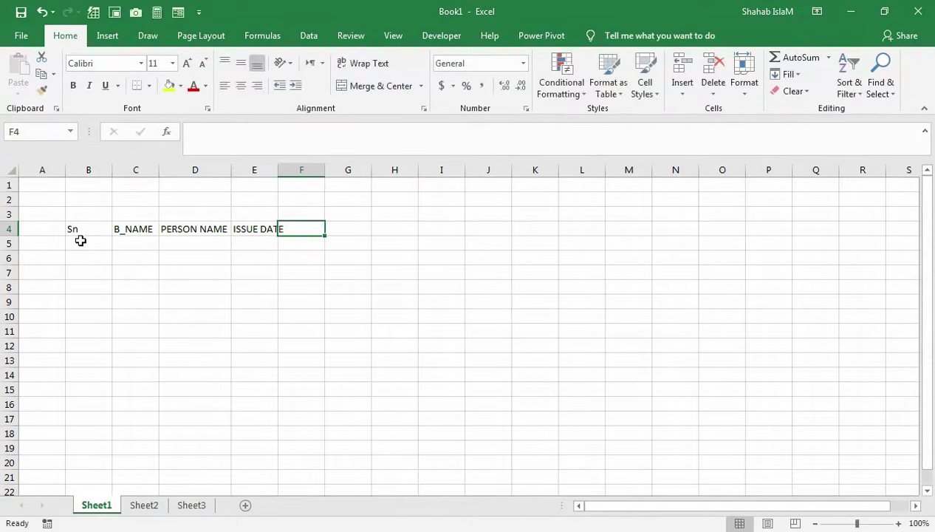
pyautogui.write('RETURN DATE')
pyautogui.press('Right')
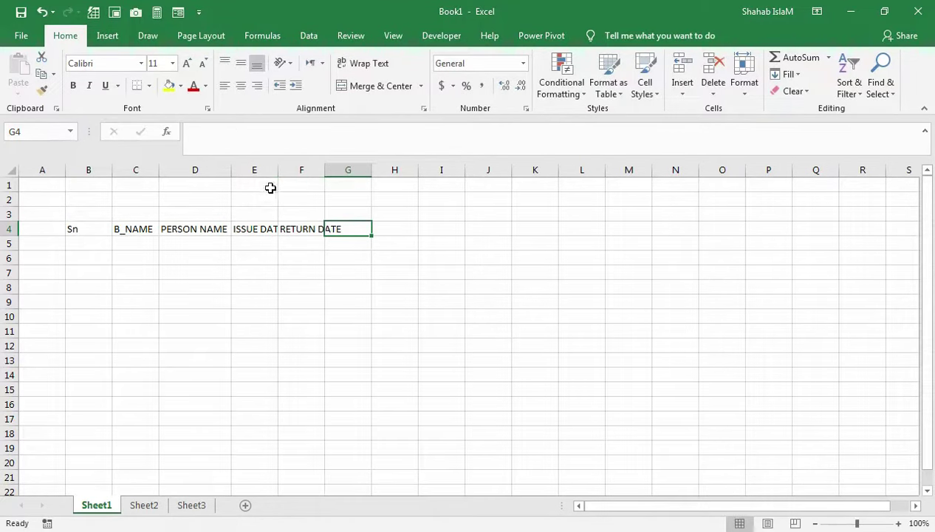
# Widen columns E and F to fit the ISSUE DATE and RETURN DATE headers
pyautogui.doubleClick(278, 169)
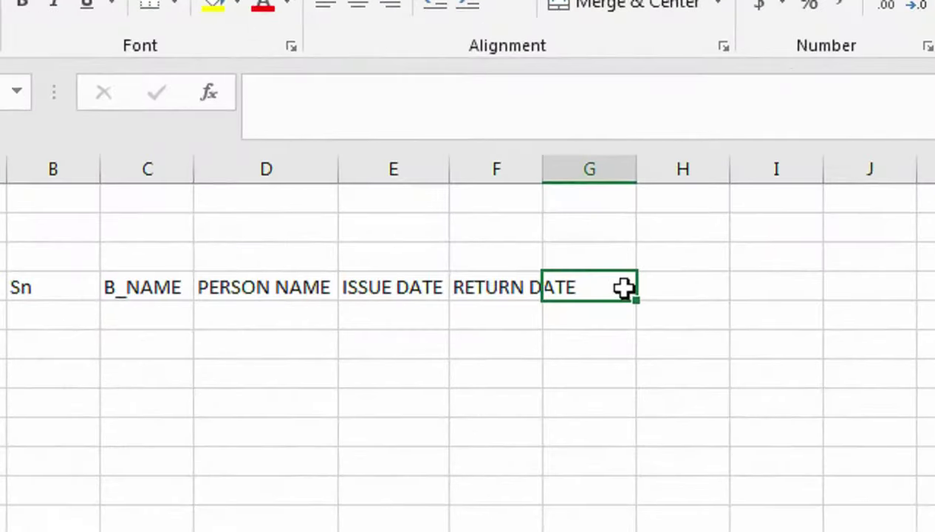
pyautogui.doubleClick(542, 169)
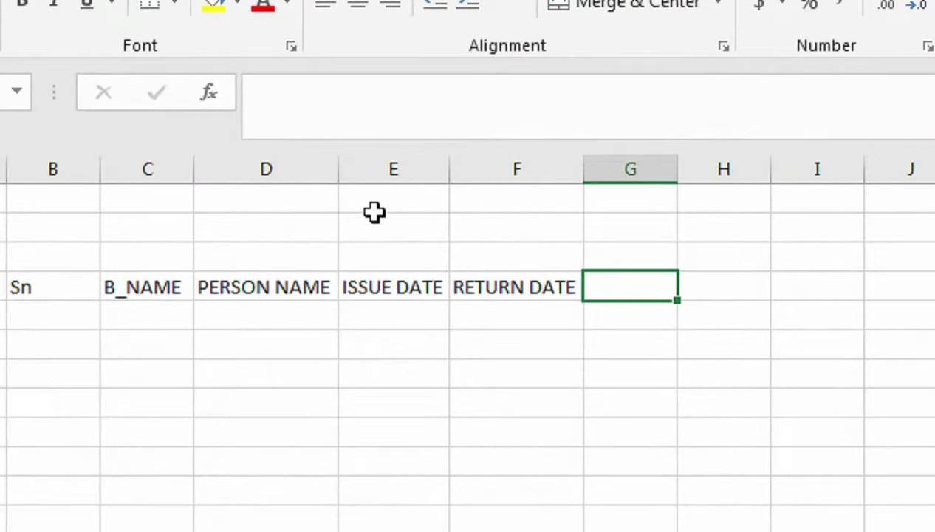
pyautogui.moveTo(449, 170); pyautogui.dragTo(489, 176)
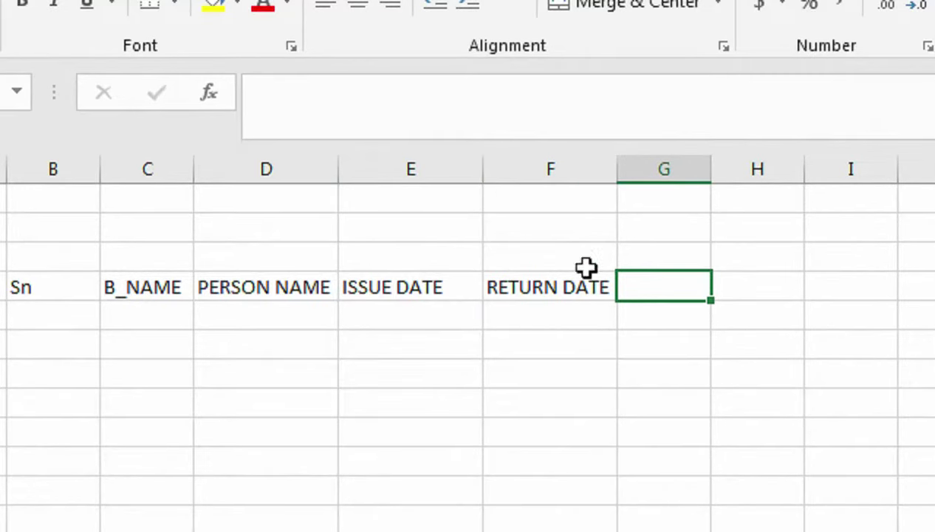
# Add the headers T_DAYS, RETURN and L_DAYS in G4:I4
pyautogui.write('T_')
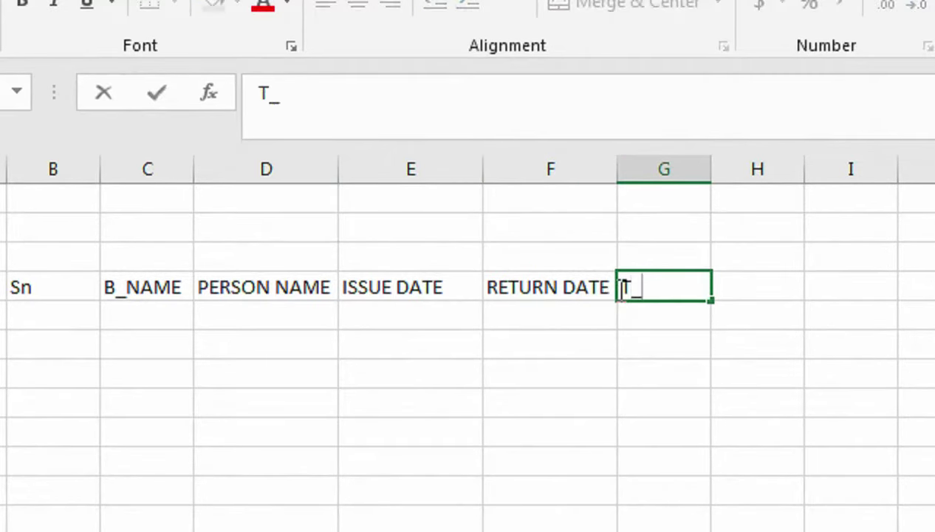
pyautogui.write('DAYS')
pyautogui.press('Tab')
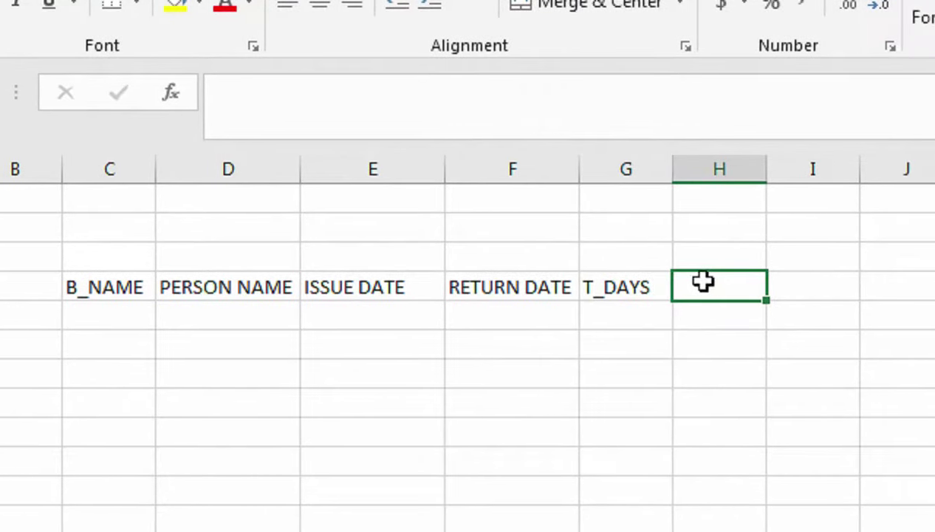
pyautogui.write('RETURN')
pyautogui.press('Tab')
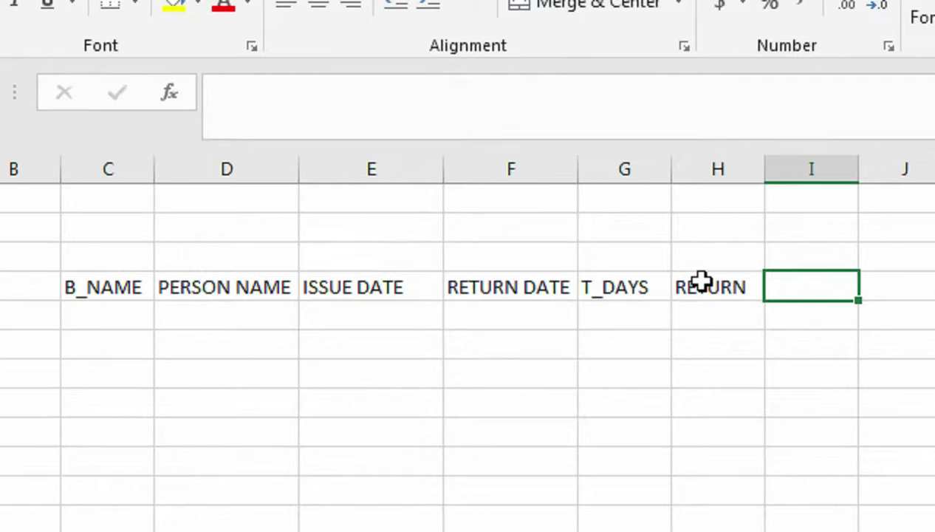
pyautogui.write('L)')
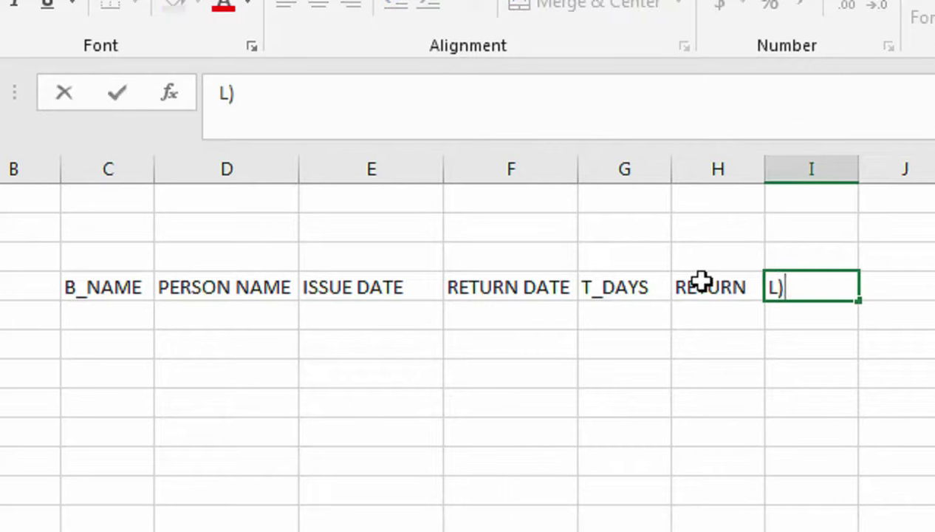
pyautogui.press('BackSpace')
pyautogui.write('0')
pyautogui.press('BackSpace')
pyautogui.write(')')
pyautogui.press('BackSpace')
pyautogui.write('_DAYS')
pyautogui.press('Tab')
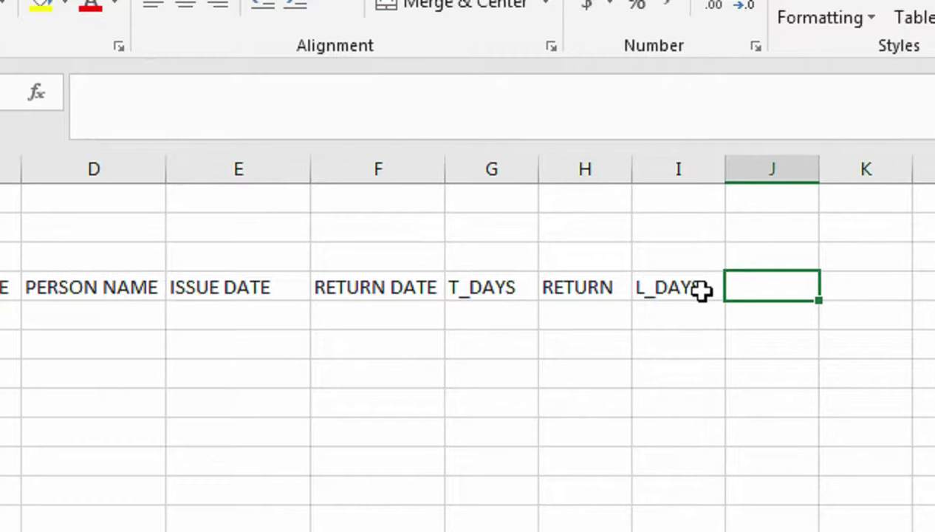
# Add the headers CHARGES, P_DAY, T_CHARGES and AVAILABLE in J4:M4
pyautogui.write('CHA')
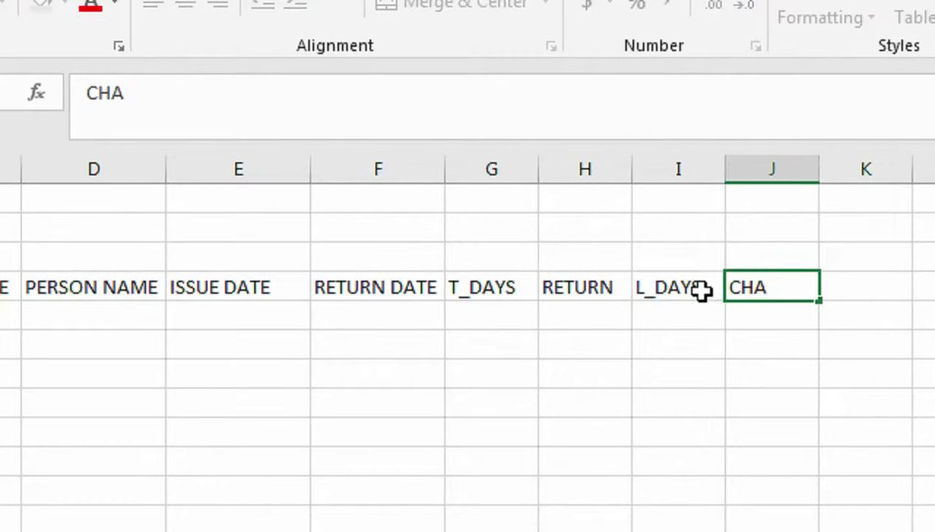
pyautogui.write('RGES')
pyautogui.press('Tab')
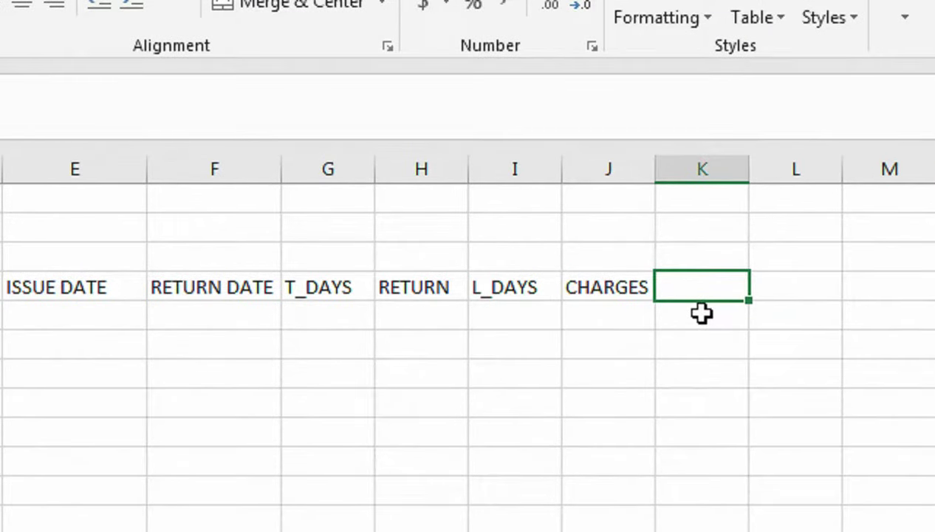
pyautogui.write('P_')
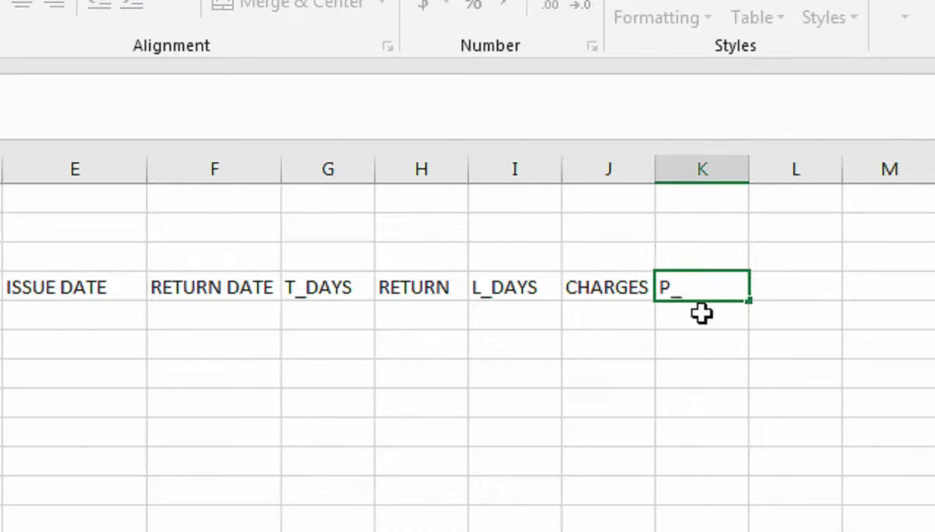
pyautogui.write('DAY')
pyautogui.press('Return')
pyautogui.click(703, 287)
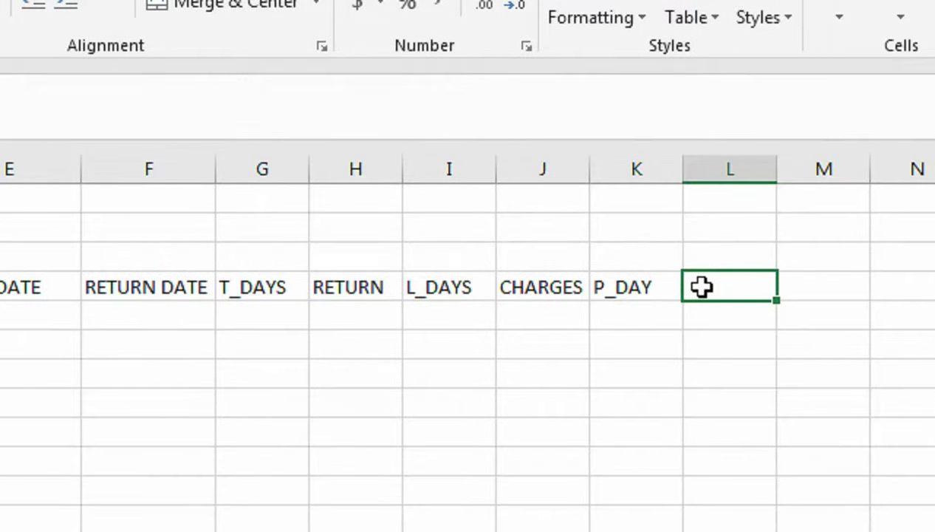
pyautogui.write('T_')
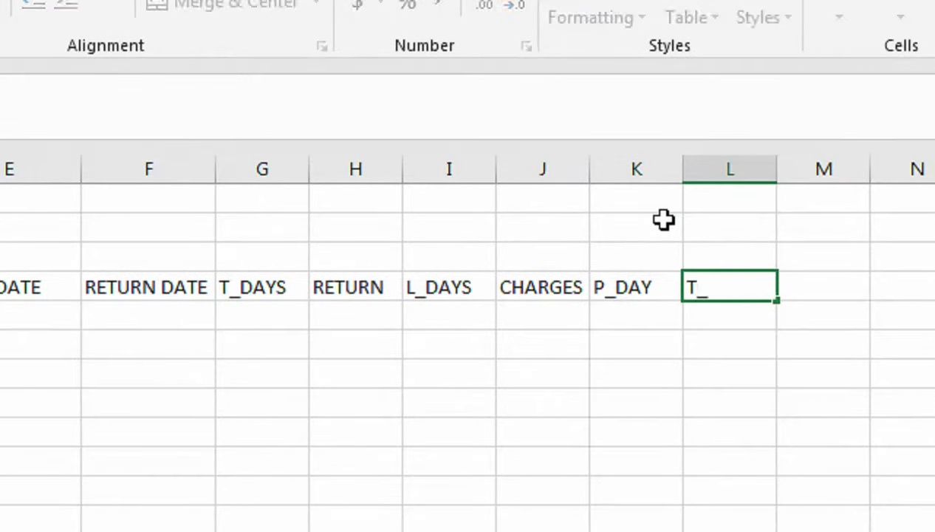
pyautogui.write('CHARGES')
pyautogui.press('Tab')
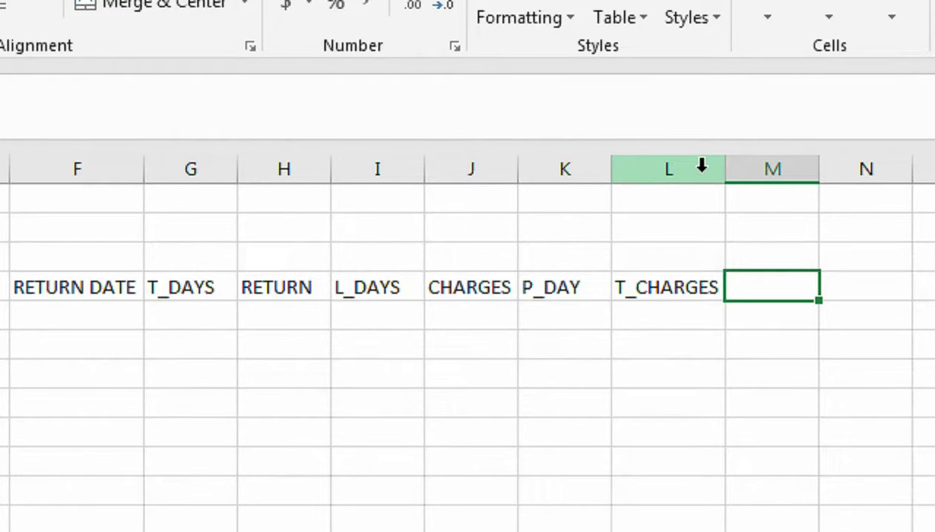
pyautogui.write('AVA')
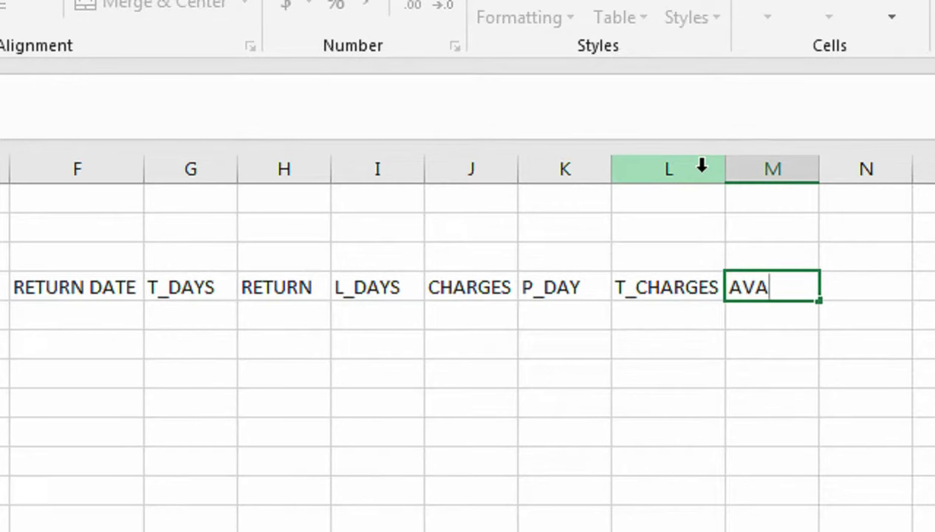
pyautogui.write('ILABLE')
pyautogui.press('Return')
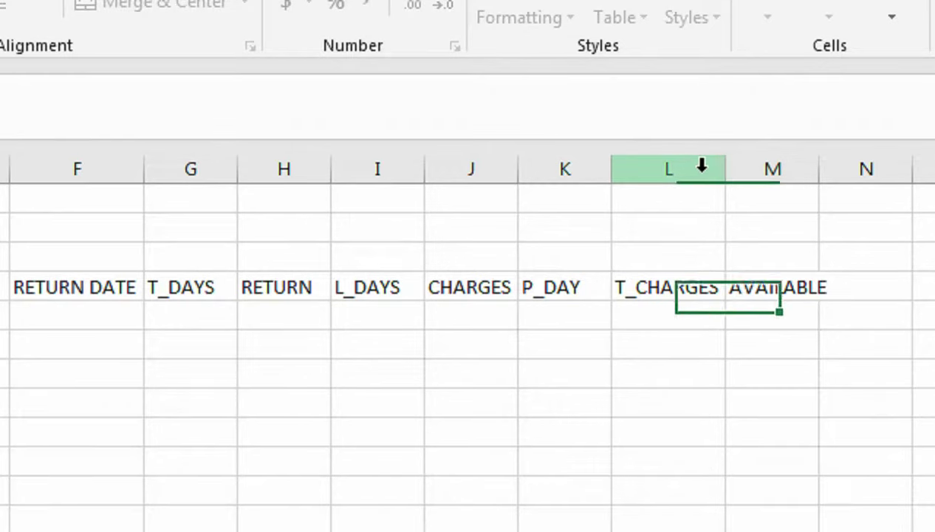
pyautogui.hscroll(2, 751, 190)
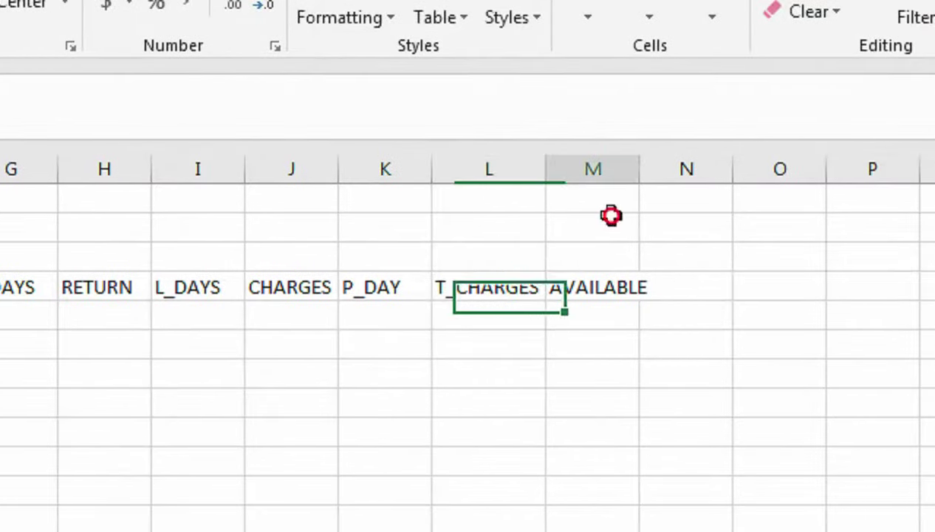
# Zoom to fit the table and apply All Borders to B4:M12
pyautogui.moveTo(611, 215); pyautogui.dragTo(76, 408)
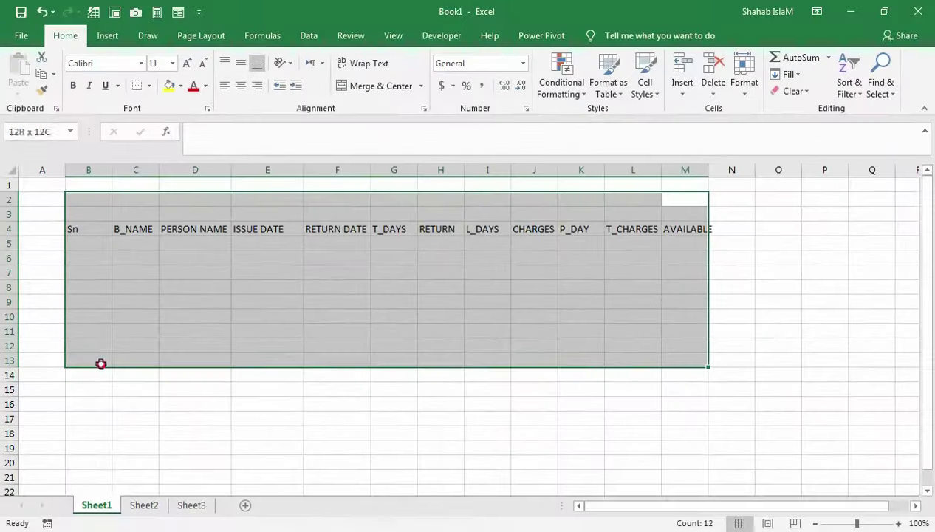
pyautogui.moveTo(201, 399); pyautogui.dragTo(202, 400)
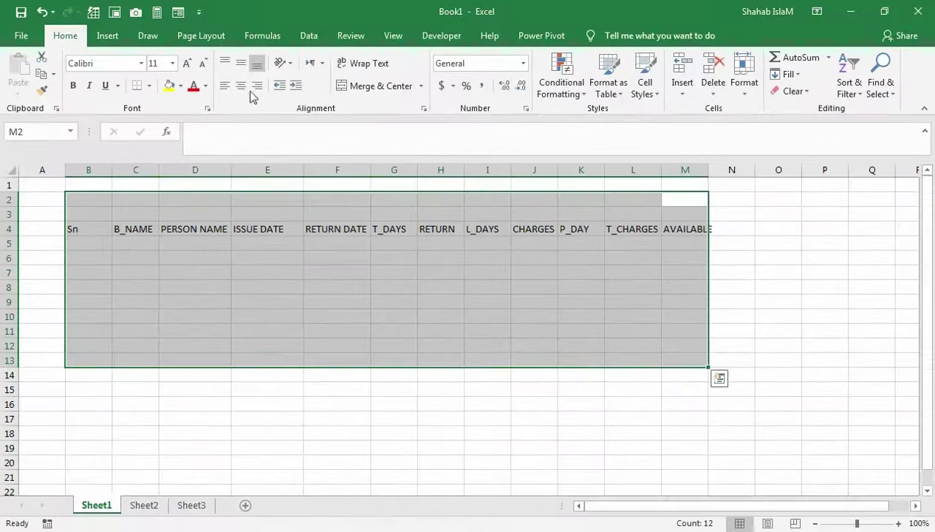
pyautogui.click(407, 37)
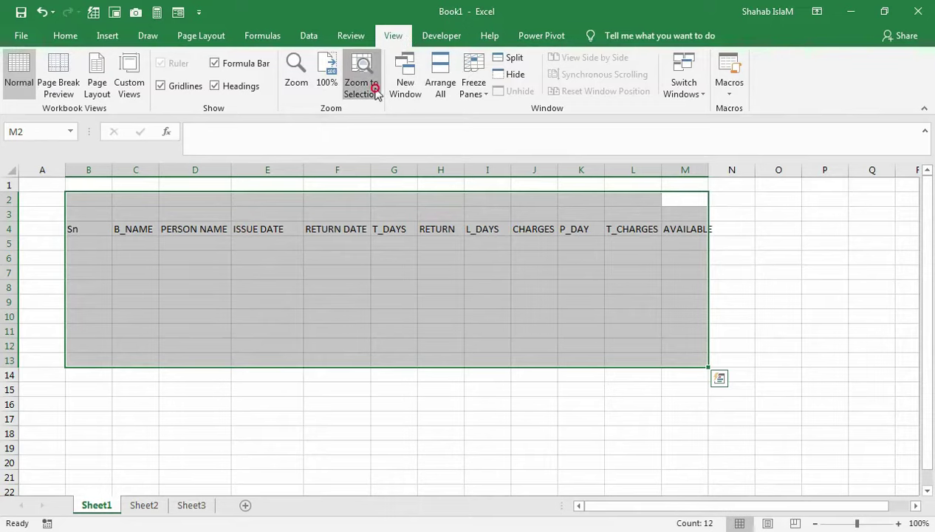
pyautogui.click(358, 82)
pyautogui.moveTo(62, 252)
pyautogui.mouseDown()
pyautogui.moveTo(682, 318)
pyautogui.moveTo(831, 418)
pyautogui.moveTo(881, 426)
pyautogui.mouseUp()
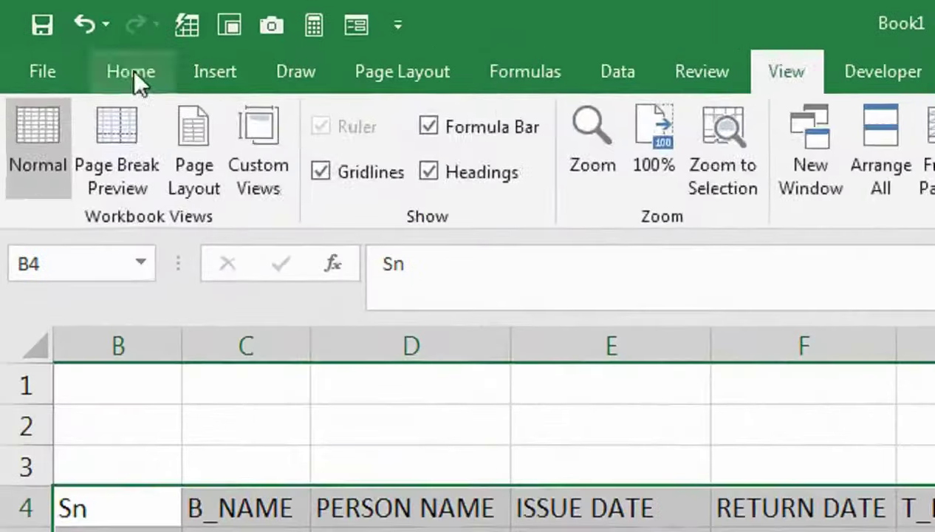
pyautogui.click(65, 36)
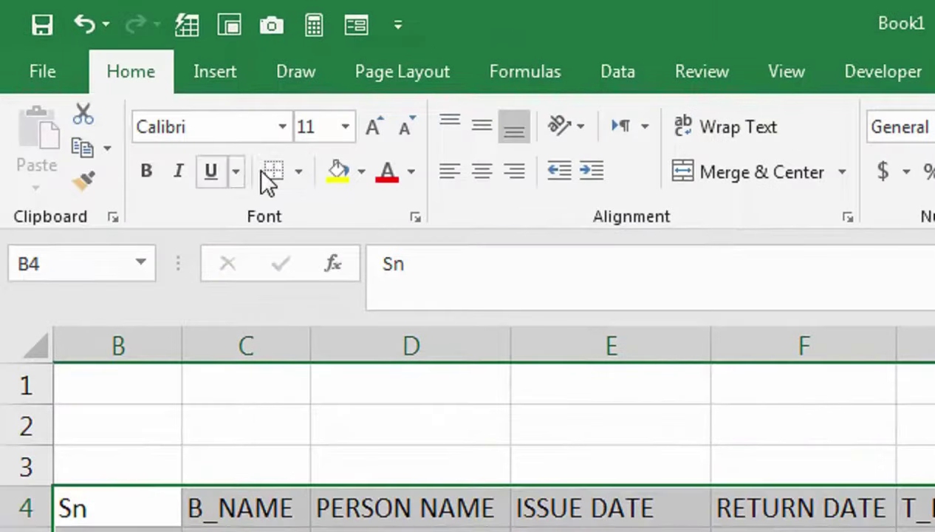
pyautogui.click(298, 171)
pyautogui.click(369, 413)
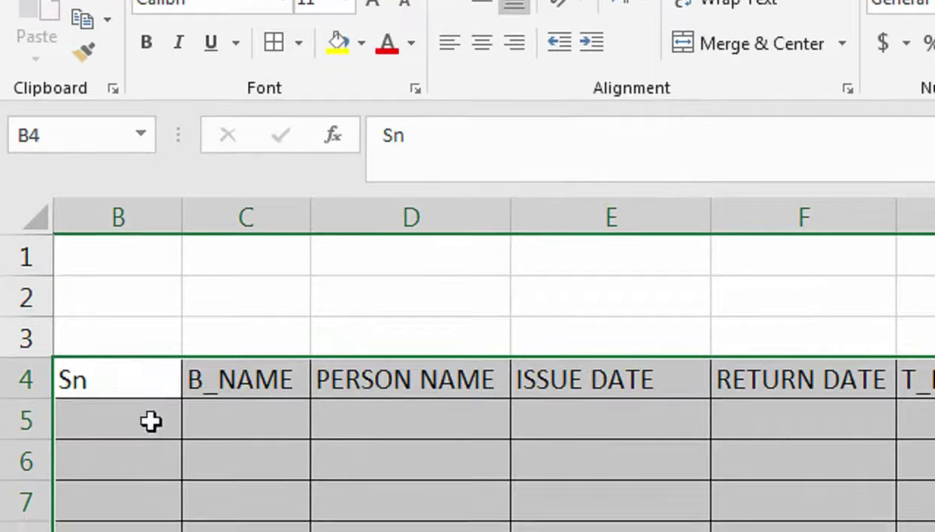
# Fill serial numbers 1–8 down B5:B12, centre them, and widen column C
pyautogui.click(152, 437)
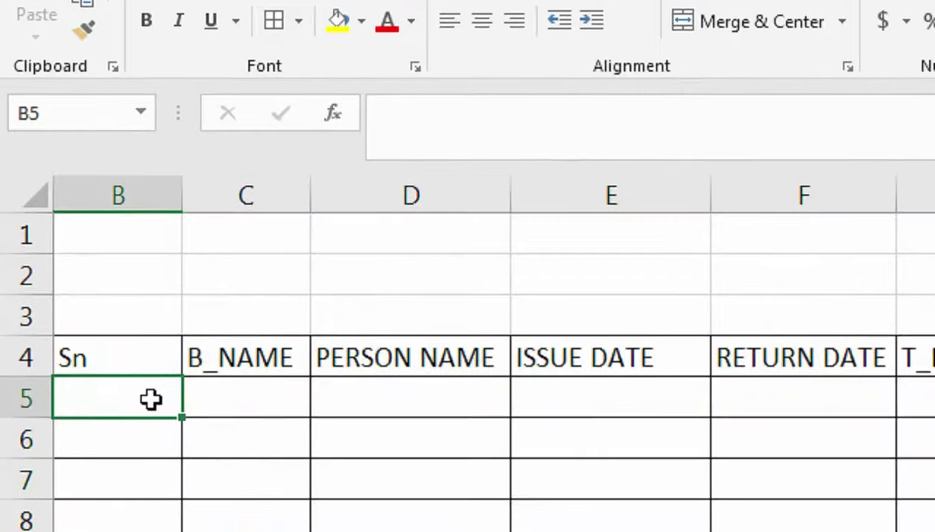
pyautogui.write('1')
pyautogui.press('Return')
pyautogui.write('2')
pyautogui.press('Return')
pyautogui.moveTo(150, 397); pyautogui.dragTo(155, 437)
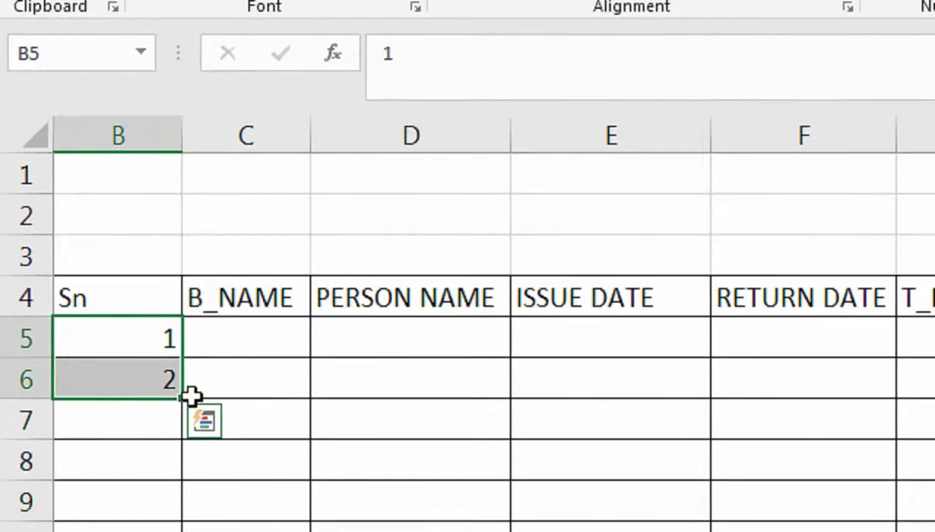
pyautogui.click(193, 399)
pyautogui.moveTo(156, 351)
pyautogui.mouseDown()
pyautogui.moveTo(155, 404)
pyautogui.moveTo(203, 453)
pyautogui.mouseUp()
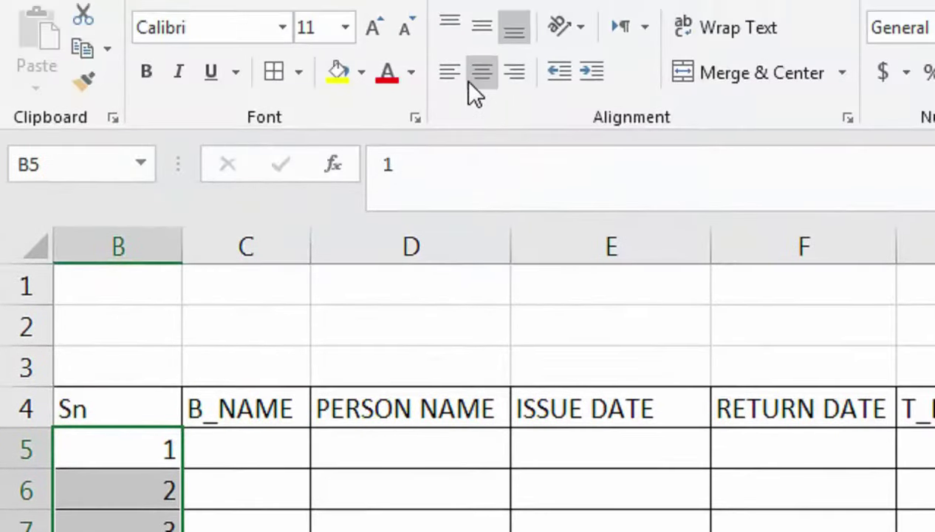
pyautogui.click(482, 58)
pyautogui.moveTo(314, 281); pyautogui.dragTo(374, 281)
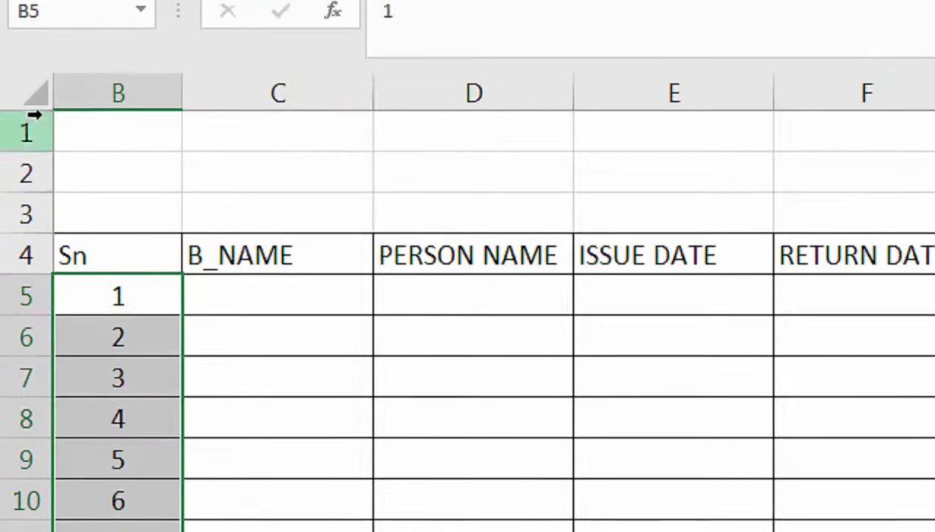
# Insert two blank rows at row 2 so the table header moves to row 6
pyautogui.click(28, 175)
pyautogui.hotkey('ctrl', 'shift', '+')
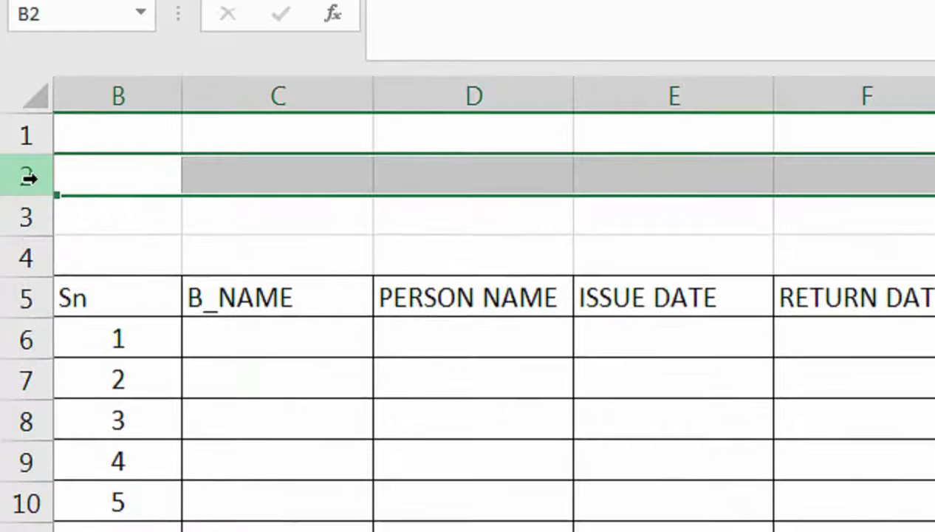
pyautogui.hotkey('ctrl', 'shift', '+')
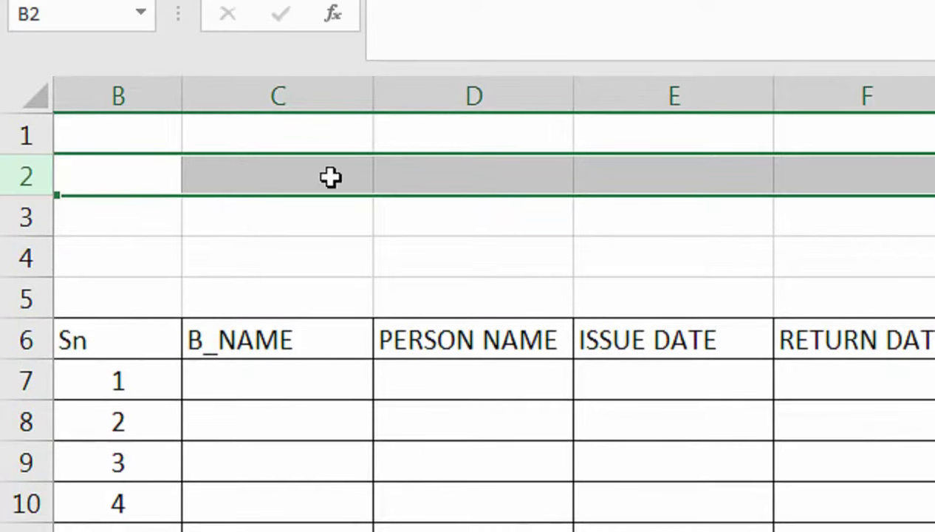
pyautogui.click(423, 161)
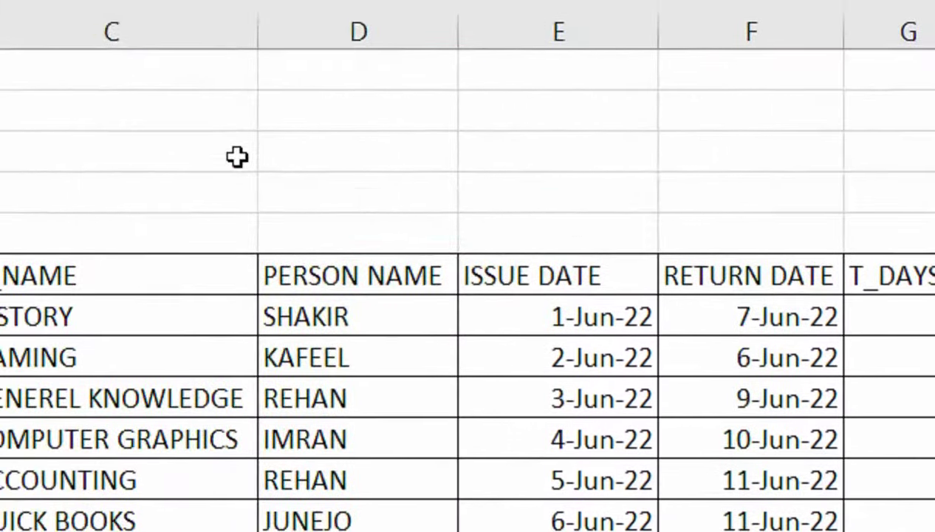
pyautogui.click(237, 159)
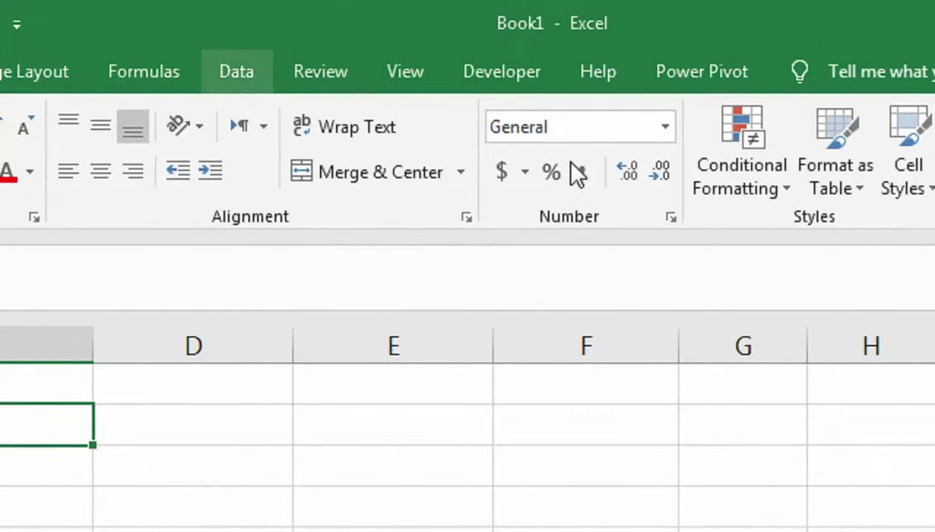
# Add a List data validation to C2 with source =$C$7:$C$14
pyautogui.click(707, 185)
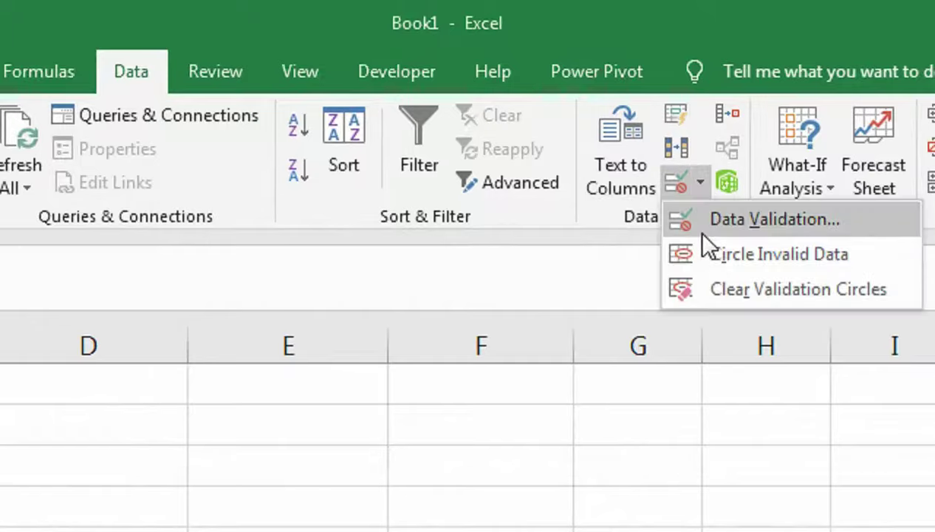
pyautogui.click(705, 220)
pyautogui.click(332, 379)
pyautogui.click(319, 461)
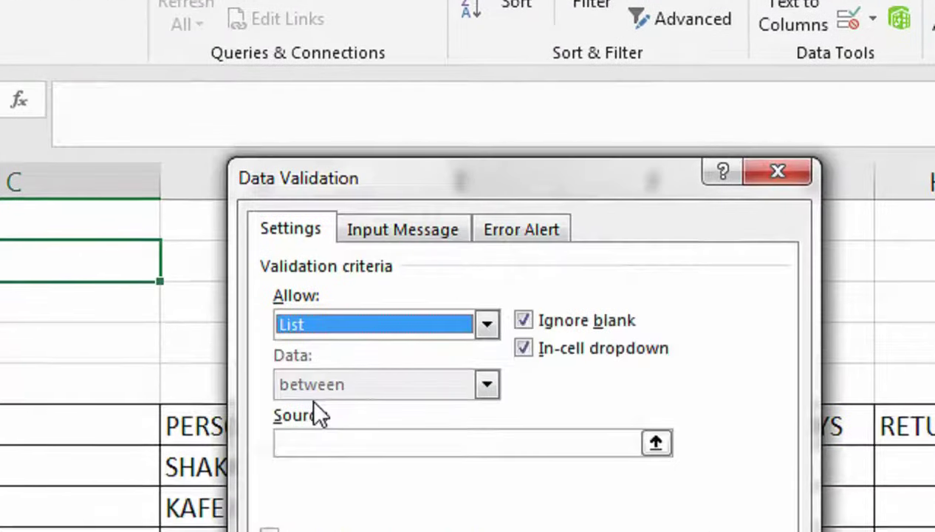
pyautogui.click(292, 409)
pyautogui.moveTo(133, 367); pyautogui.dragTo(236, 442)
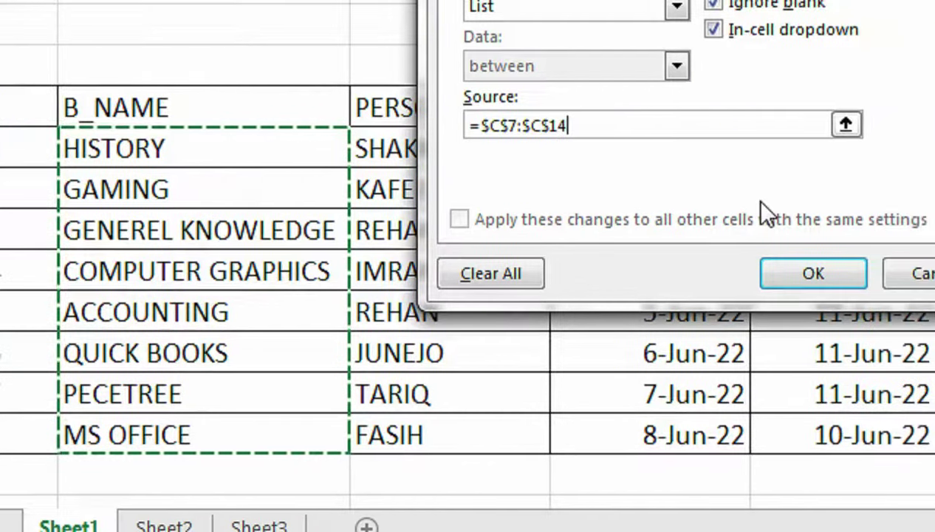
pyautogui.click(876, 273)
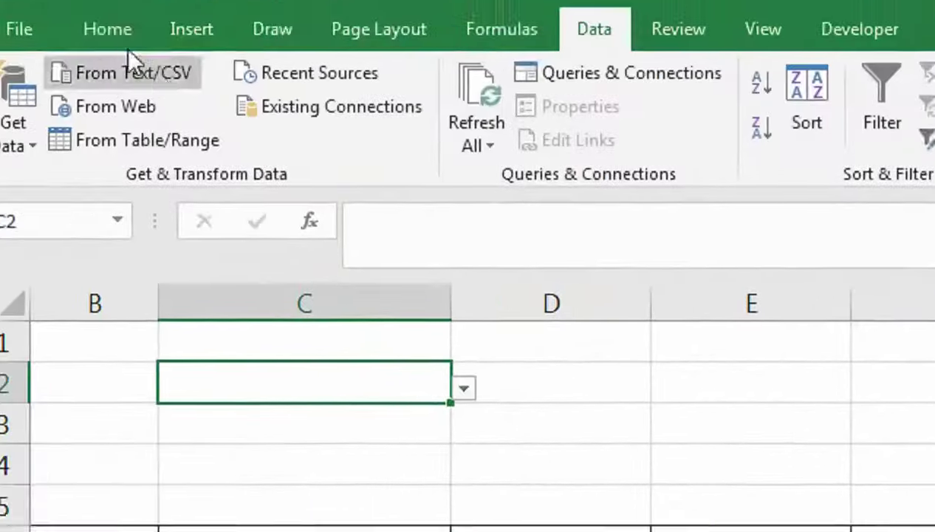
# Put a border around C2 and choose HISTORY from its dropdown
pyautogui.click(130, 72)
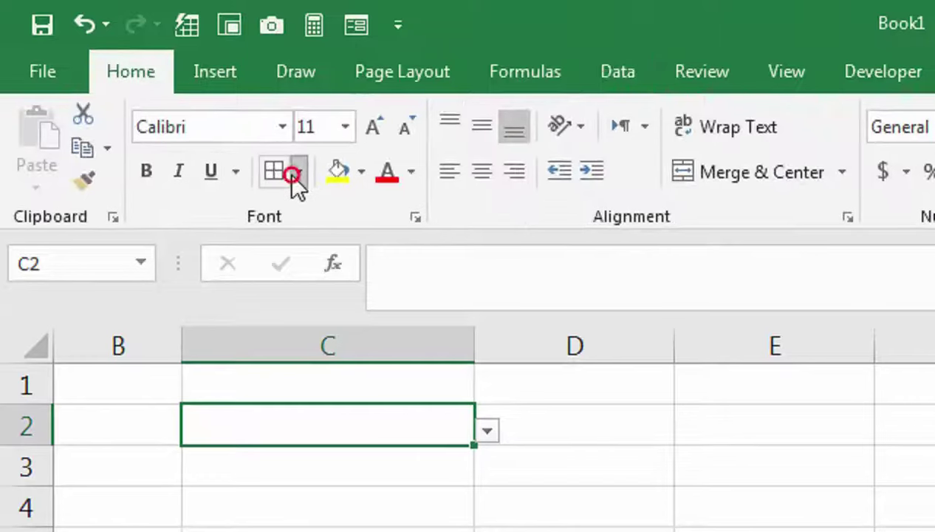
pyautogui.click(295, 173)
pyautogui.click(292, 402)
pyautogui.click(487, 339)
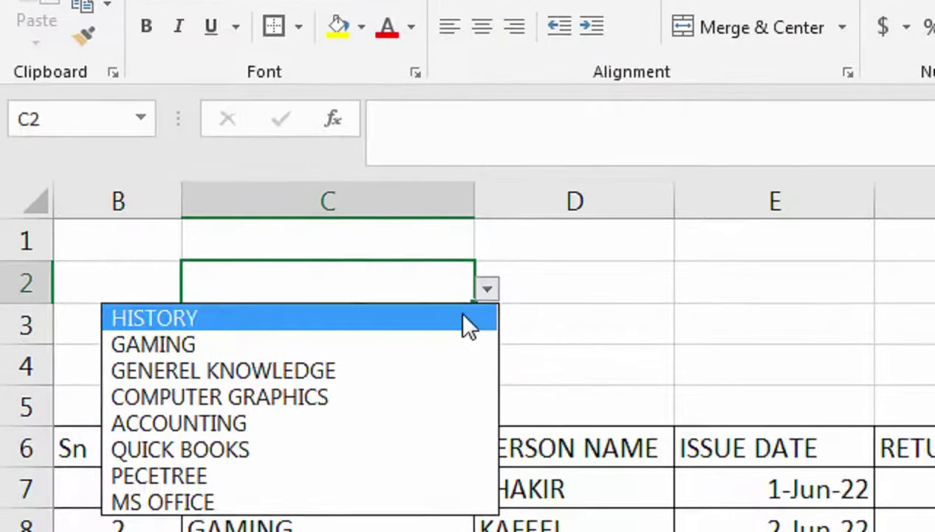
pyautogui.click(461, 373)
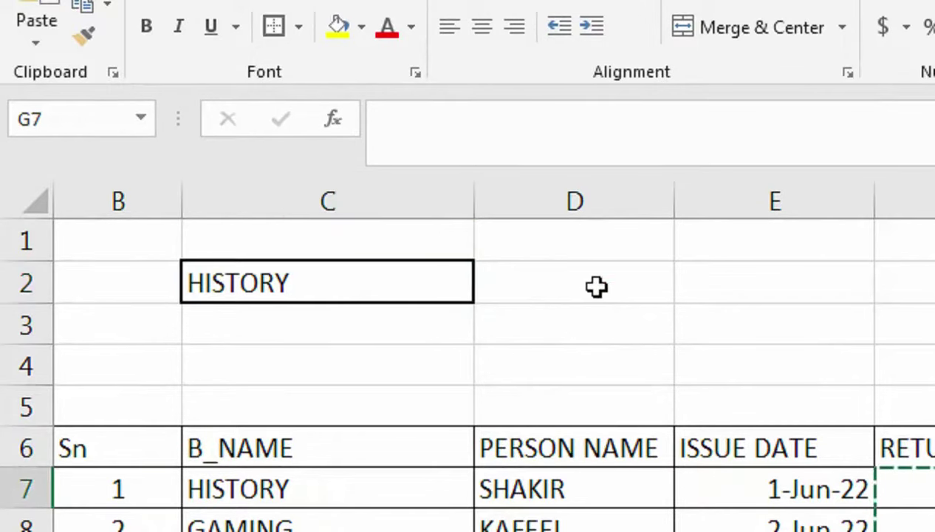
# Merge D1:E1 with a bold, enlarged AVAILABLE heading and merge D2:E3 beneath it
pyautogui.moveTo(603, 241); pyautogui.dragTo(708, 236)
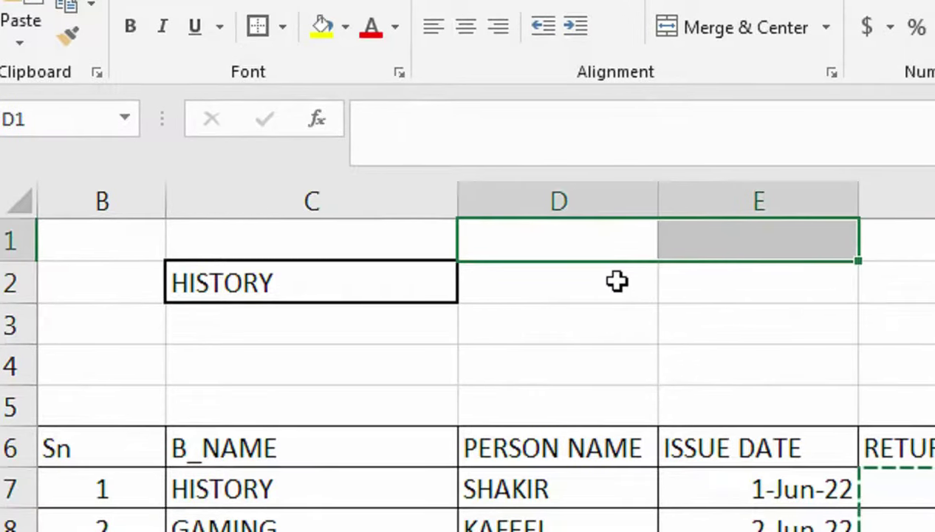
pyautogui.click(700, 114)
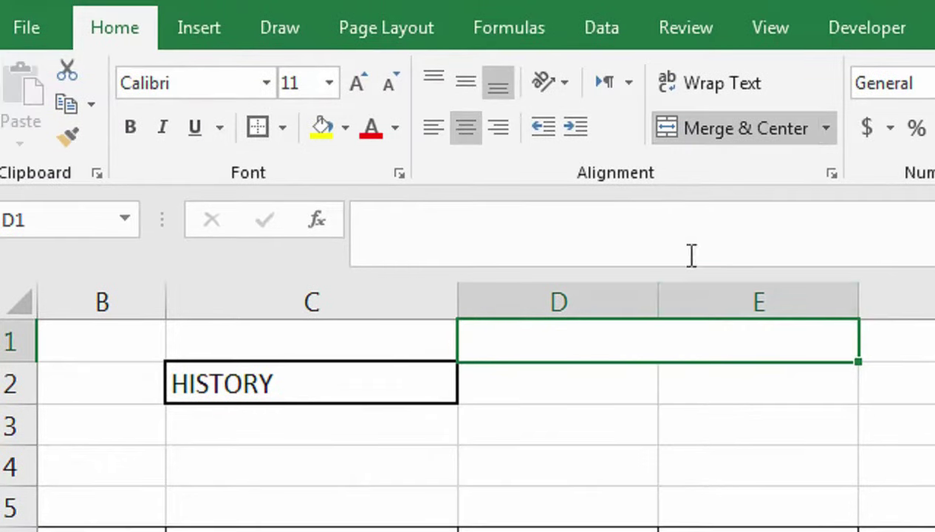
pyautogui.write('AV')
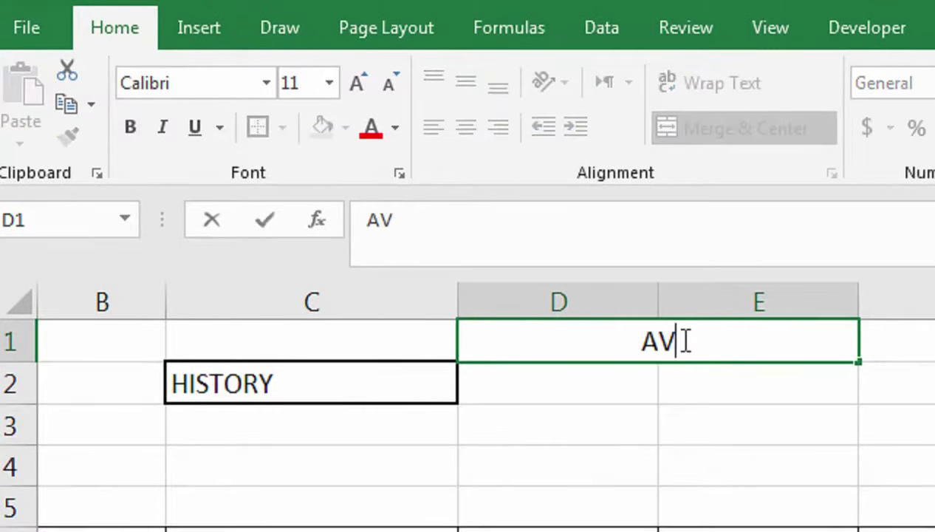
pyautogui.write('AILA')
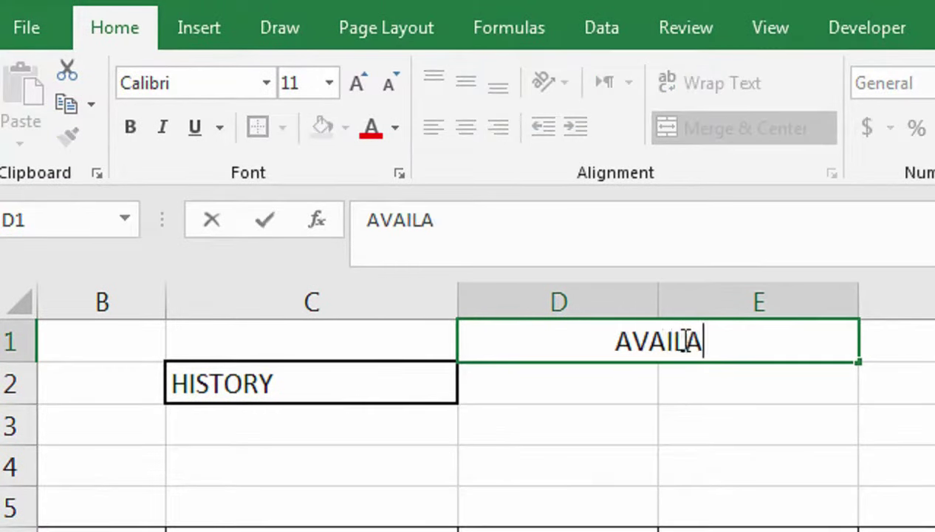
pyautogui.write('BLE')
pyautogui.press('Return')
pyautogui.click(684, 342)
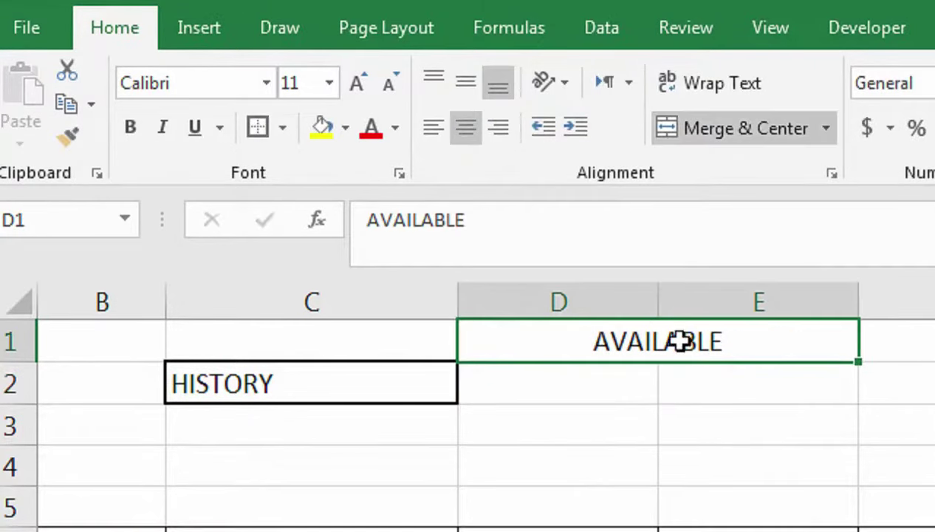
pyautogui.click(152, 131)
pyautogui.click(372, 84)
pyautogui.click(372, 84)
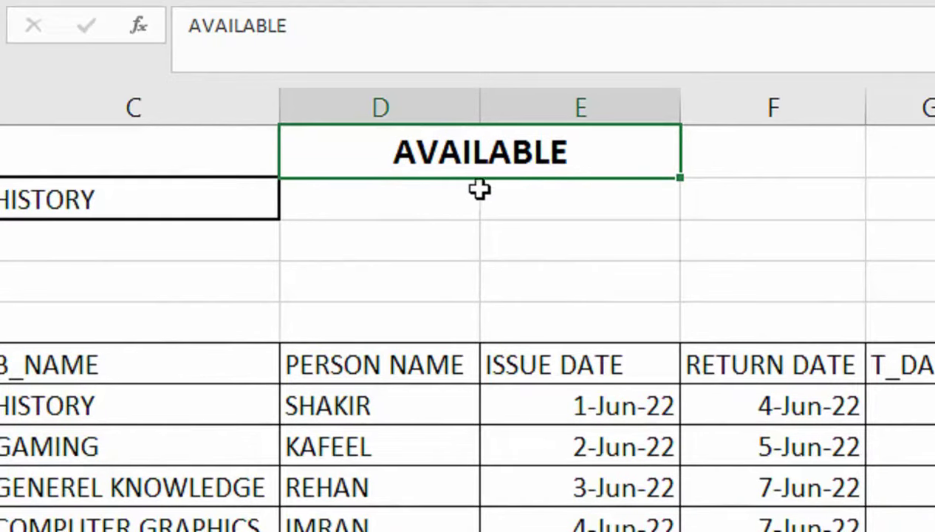
pyautogui.moveTo(398, 191); pyautogui.dragTo(566, 238)
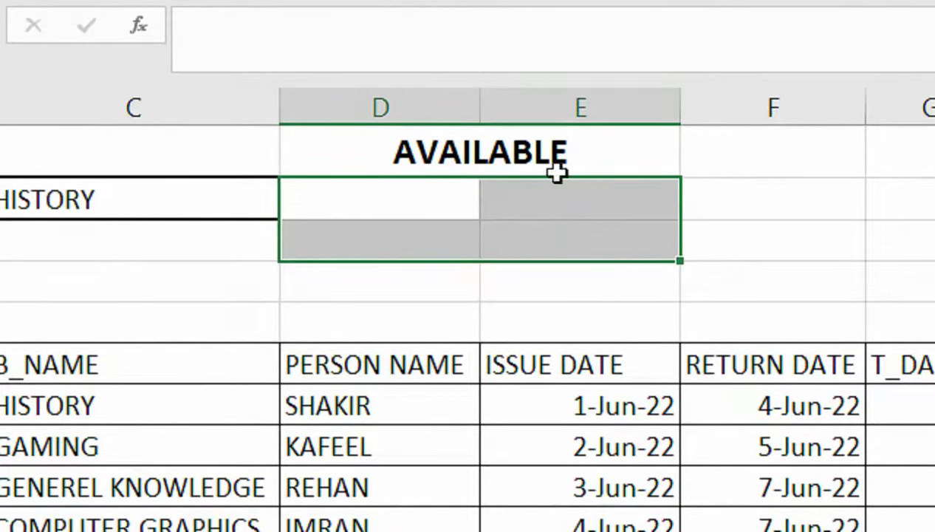
pyautogui.click(515, 118)
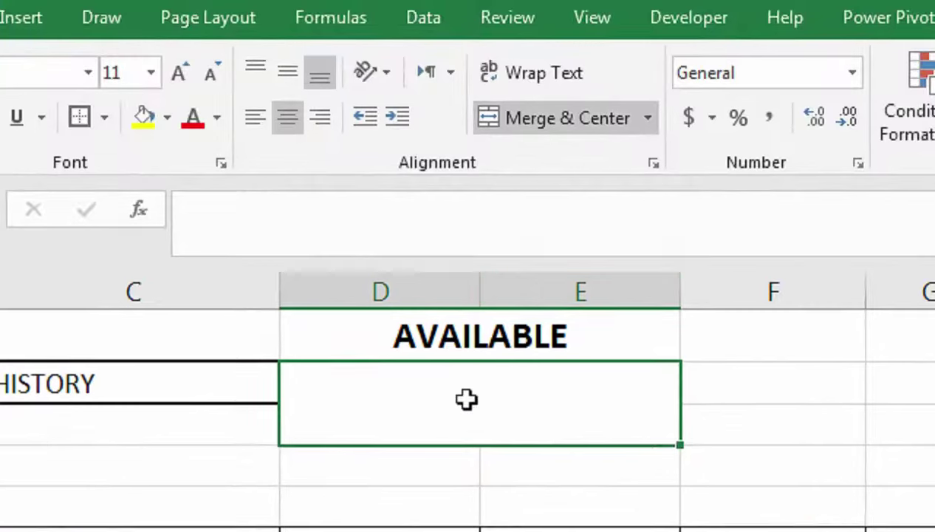
# In merged D2, start the formula =LOOKUP(2,1/(C7:C100=C2),( against the chosen book
pyautogui.write('=LOO')
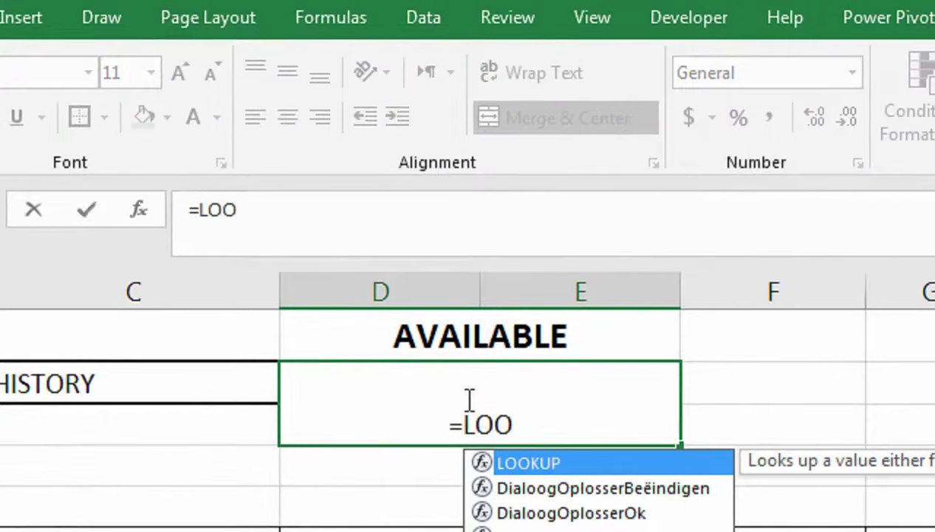
pyautogui.write('K')
pyautogui.press('Tab')
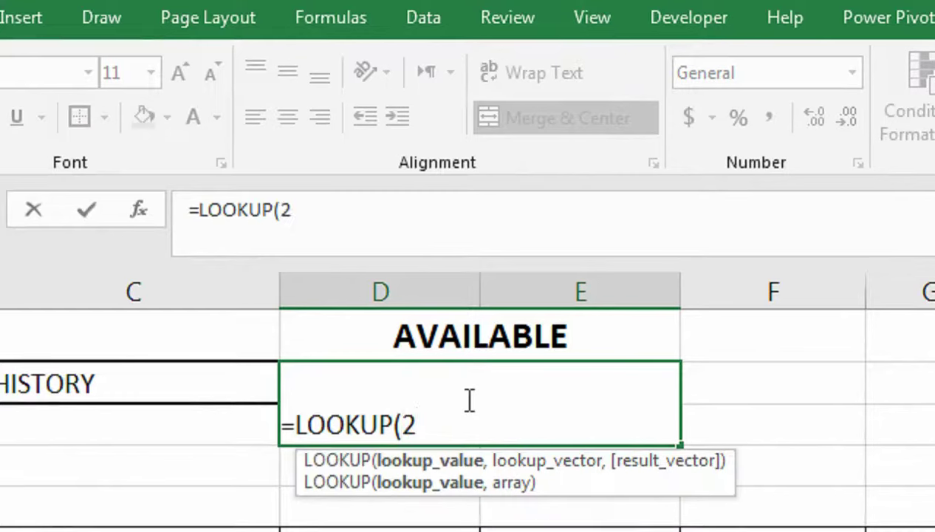
pyautogui.write(',1')
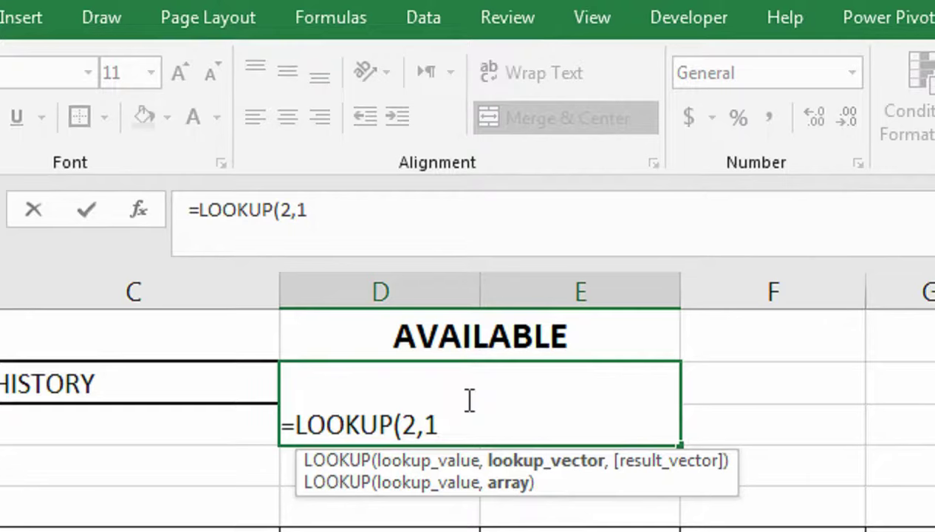
pyautogui.write('/(')
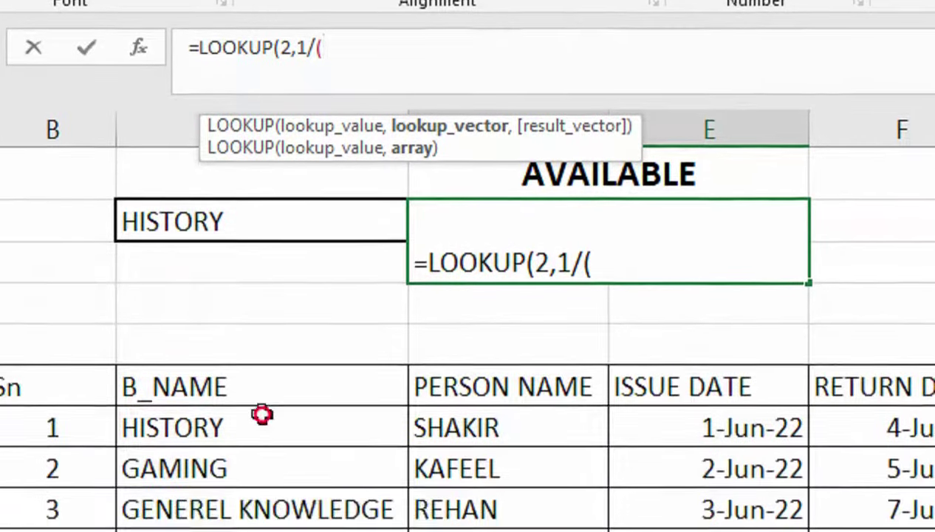
pyautogui.moveTo(263, 414); pyautogui.dragTo(240, 442)
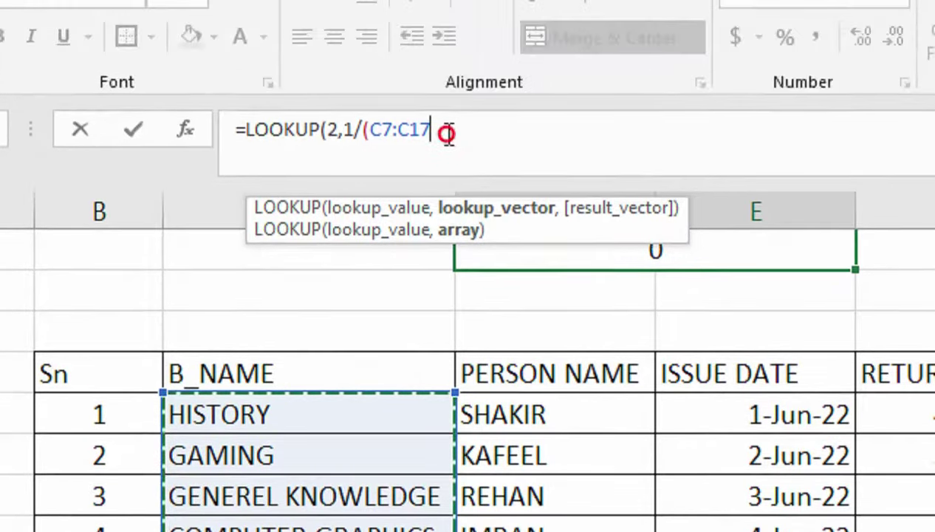
pyautogui.click(448, 131)
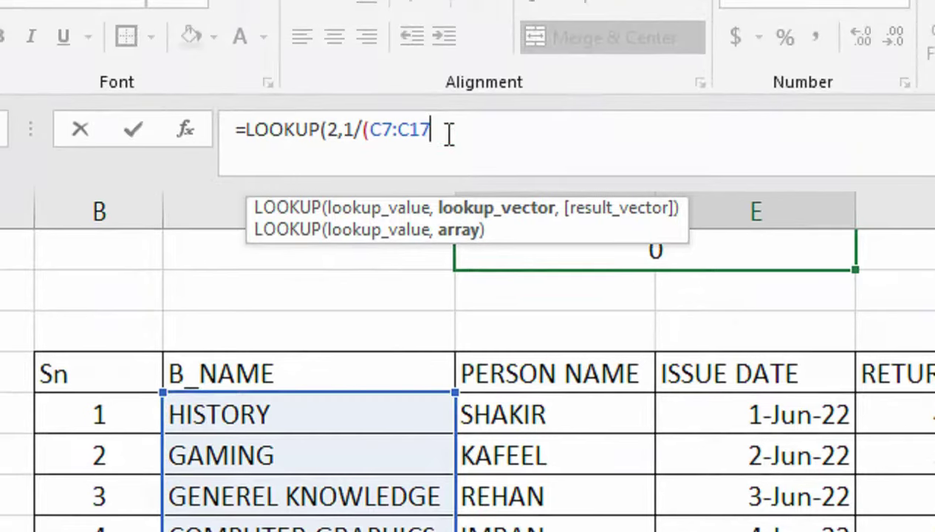
pyautogui.press('BackSpace')
pyautogui.write('10')
pyautogui.press('BackSpace')
pyautogui.write('00=')
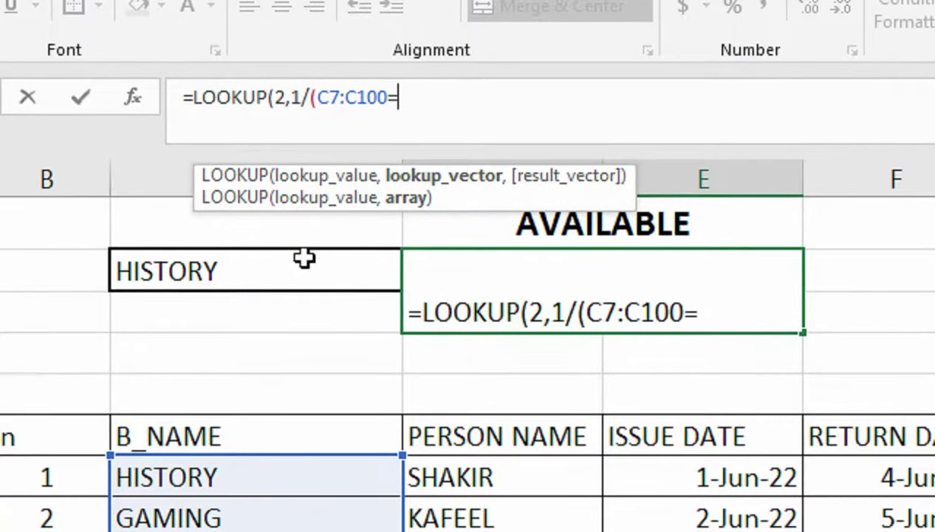
pyautogui.click(304, 258)
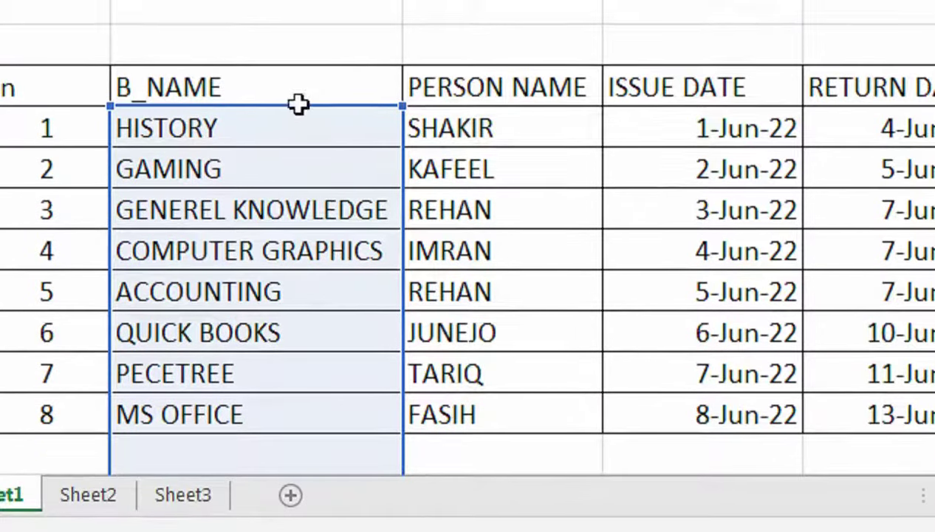
pyautogui.write('),(')
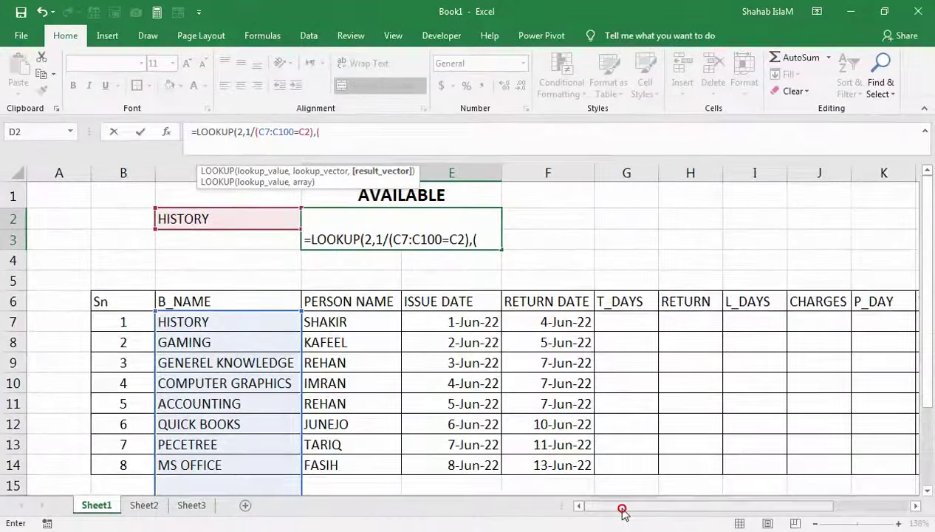
# Complete the formula as =LOOKUP(2,1/(C7:C100=C2),(M7:M100)), which shows 0
pyautogui.moveTo(620, 507); pyautogui.dragTo(752, 504)
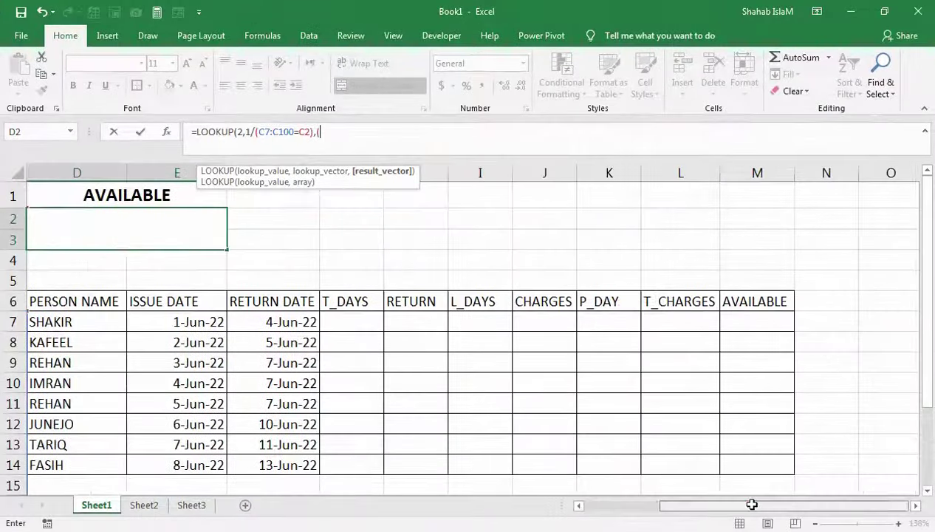
pyautogui.click(753, 324)
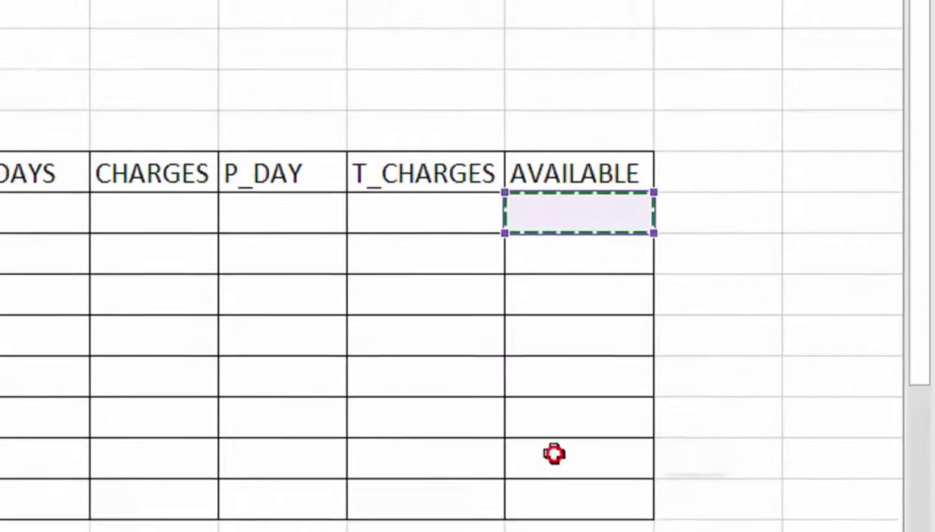
pyautogui.moveTo(555, 453); pyautogui.dragTo(554, 495)
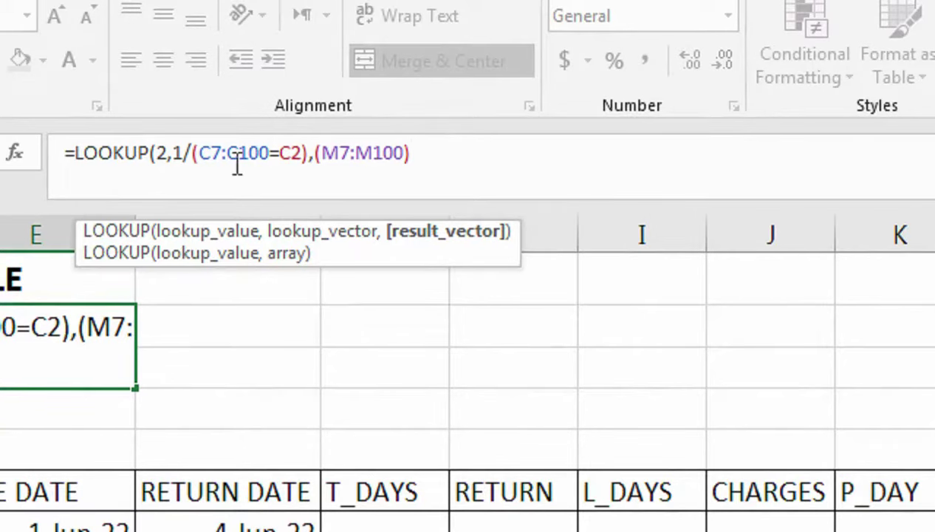
pyautogui.write('=LOOKUP(2,1/(C7:C100=C2),(M7:M100')
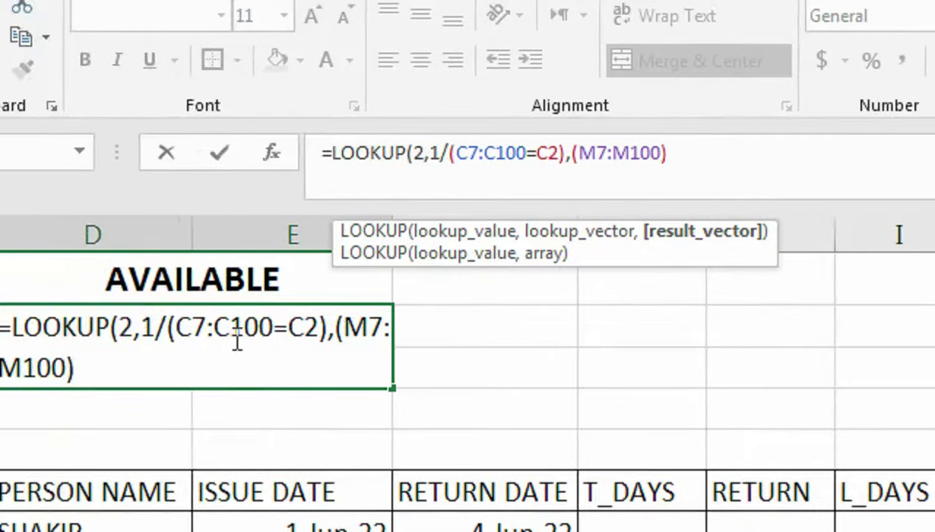
pyautogui.write(')')
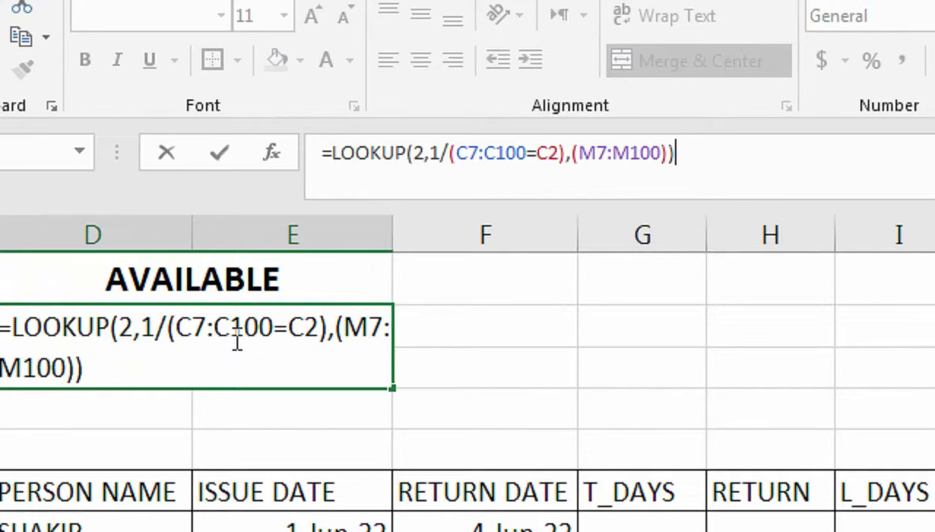
pyautogui.press('Return')
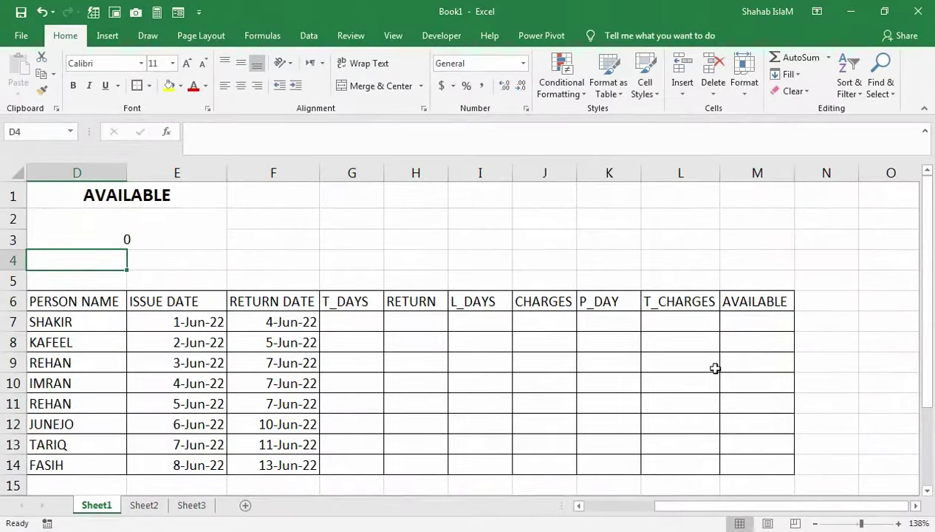
pyautogui.click(748, 319)
pyautogui.write('YES')
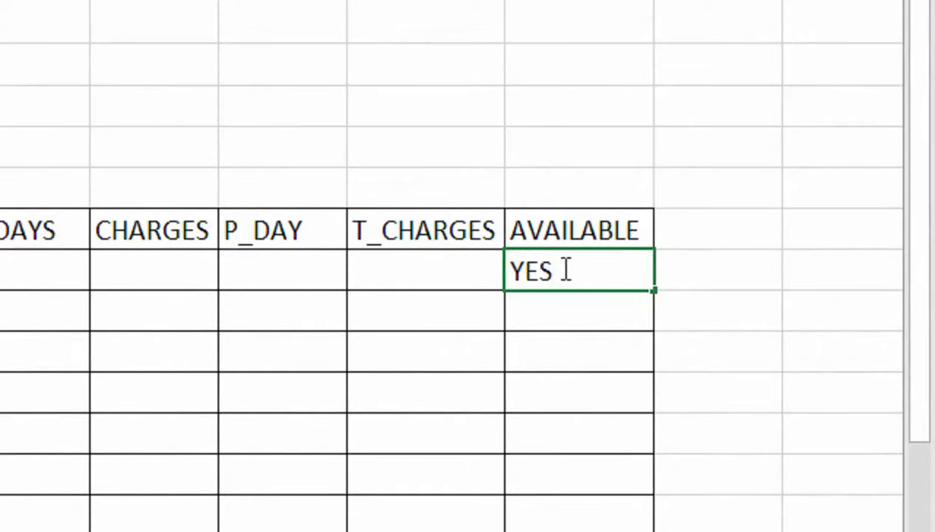
# Enter YES in M7 so the result shows YES, middle-align it, and select row 14
pyautogui.press('Return')
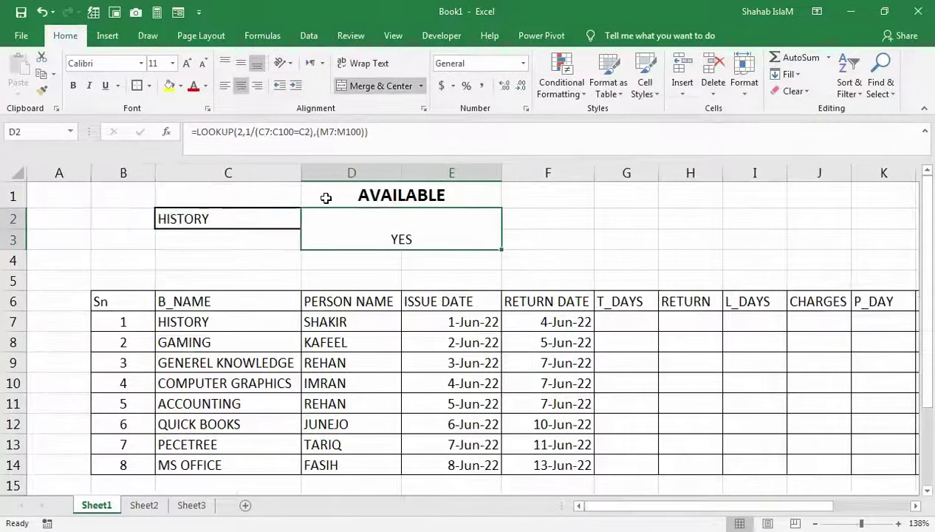
pyautogui.click(238, 65)
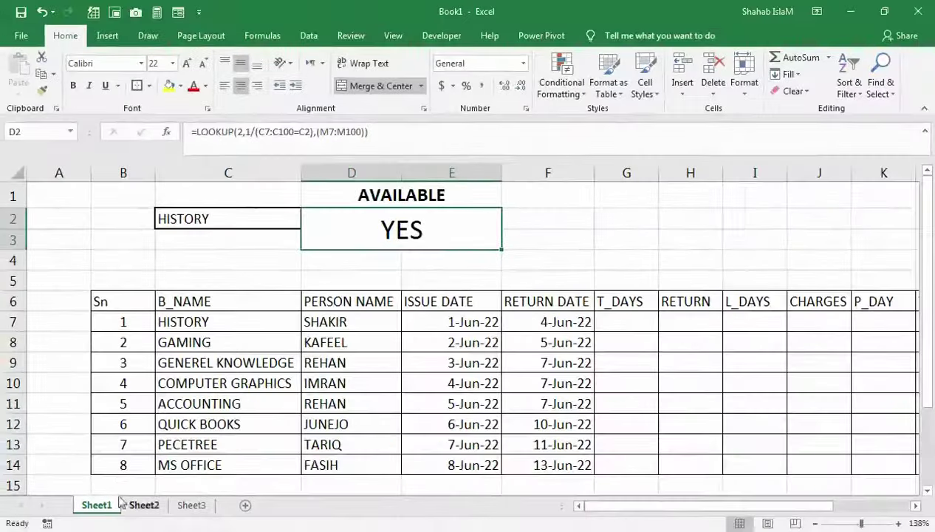
pyautogui.moveTo(123, 465); pyautogui.dragTo(861, 456)
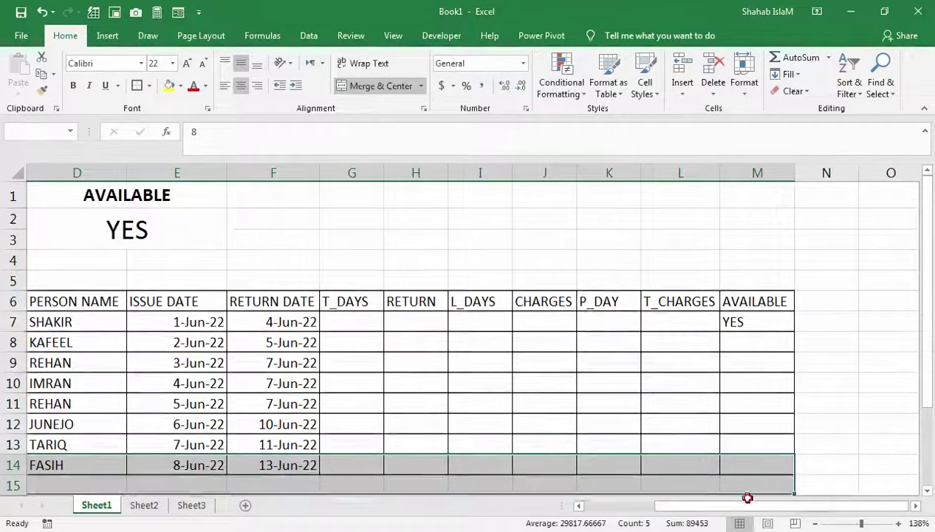
# Border the new table rows, enter serial number 9 in B15, and centre the rows
pyautogui.moveTo(915, 474); pyautogui.dragTo(743, 418)
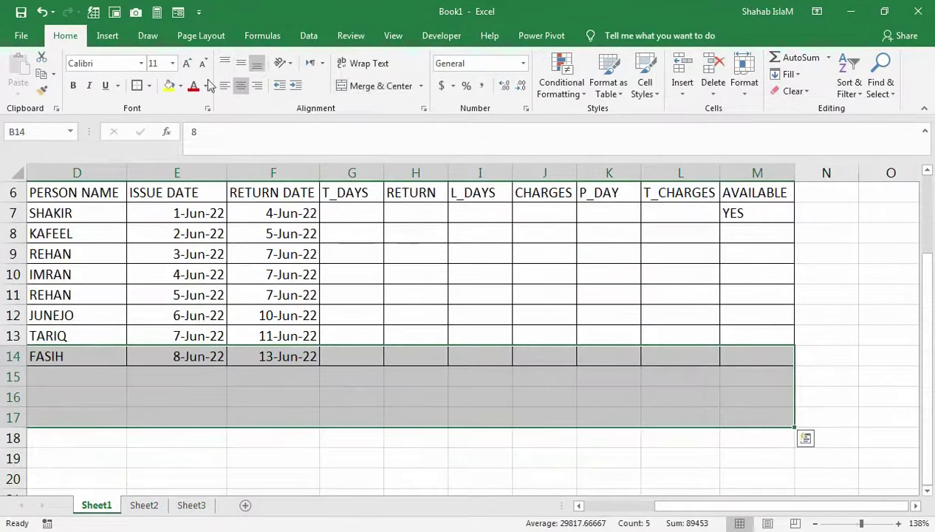
pyautogui.click(152, 86)
pyautogui.click(175, 225)
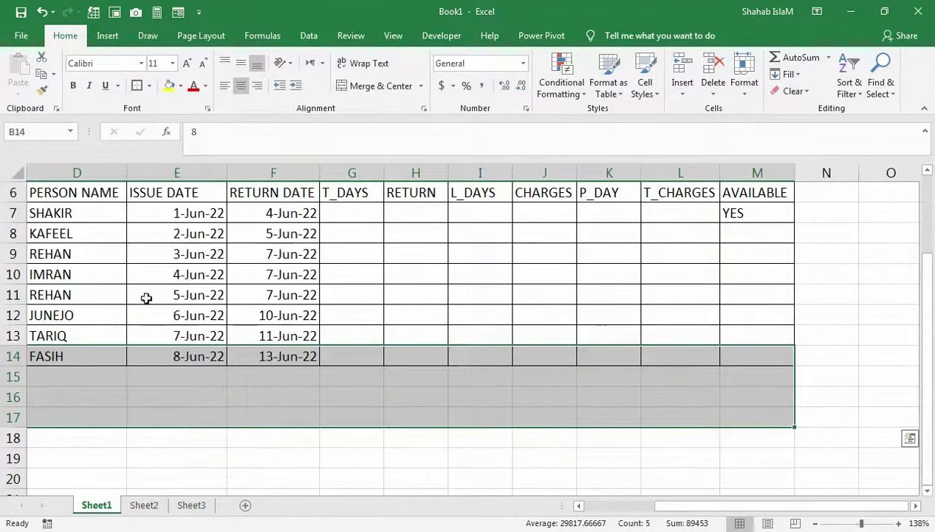
pyautogui.hscroll(-3, 96, 329)
pyautogui.moveTo(95, 328); pyautogui.dragTo(28, 337)
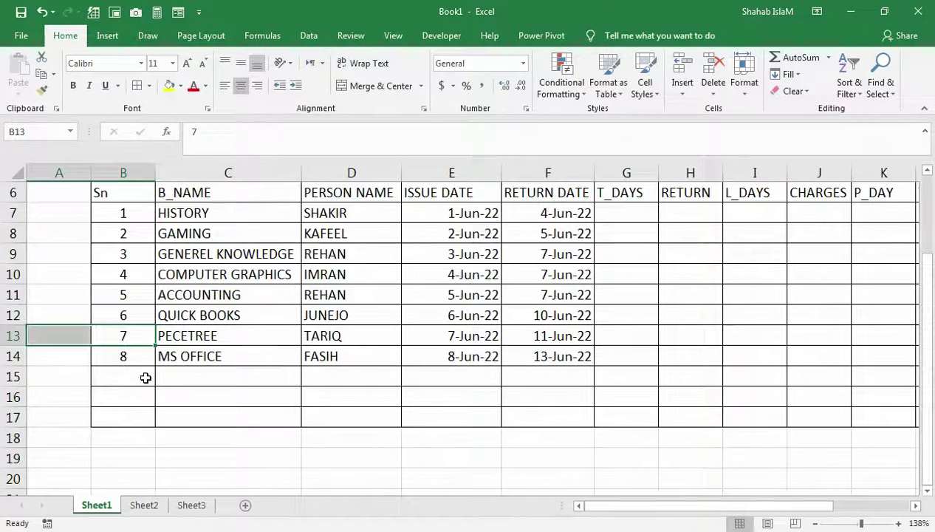
pyautogui.click(145, 378)
pyautogui.write('9')
pyautogui.press('Tab')
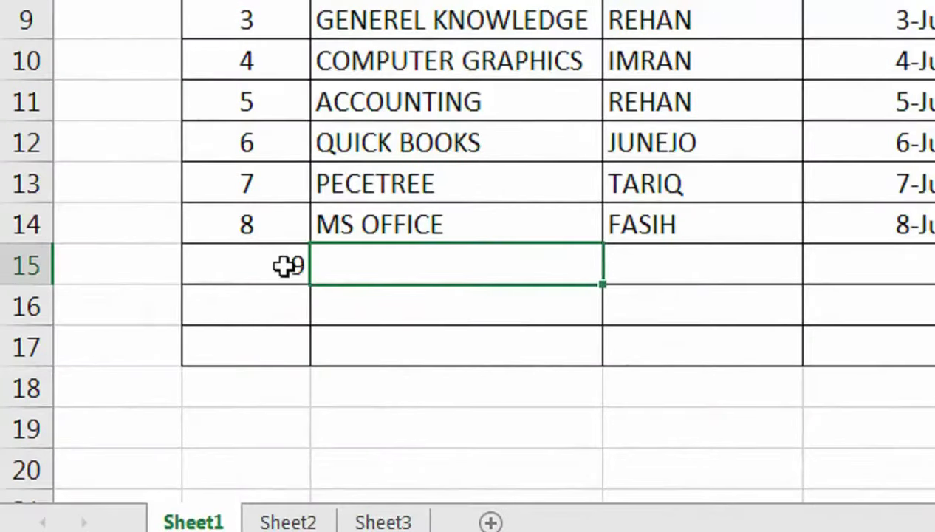
pyautogui.moveTo(284, 267); pyautogui.dragTo(907, 421)
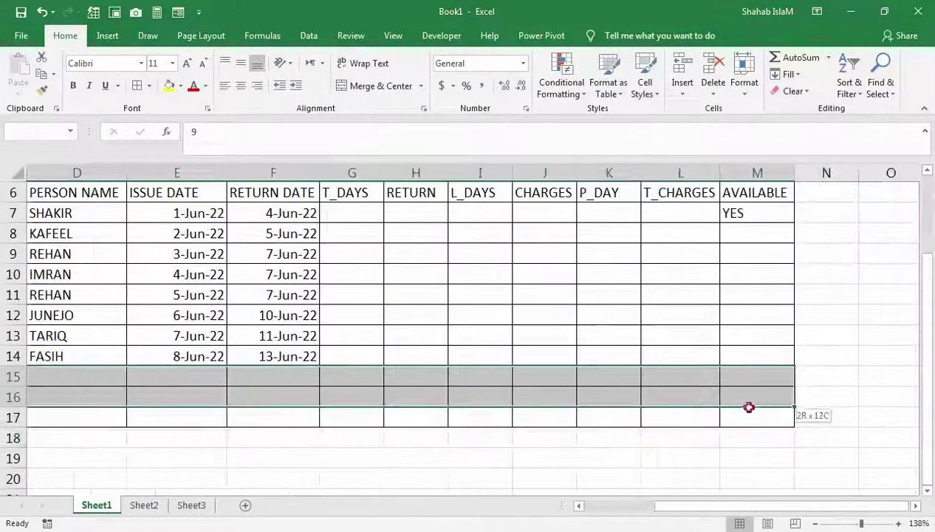
pyautogui.moveTo(907, 421); pyautogui.dragTo(760, 417)
pyautogui.click(244, 94)
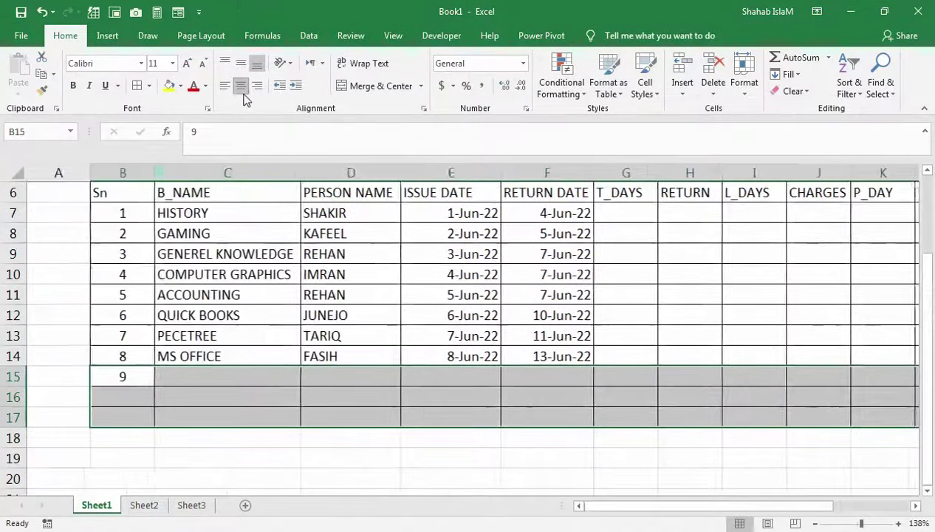
# Enter HISTORY as the ninth record's book and fill in the borrower's name
pyautogui.click(169, 379)
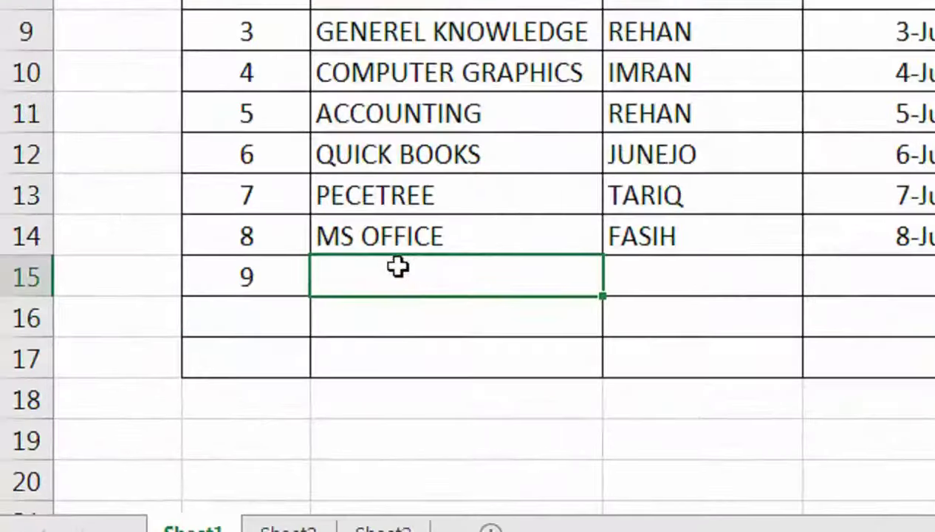
pyautogui.write('HITOR')
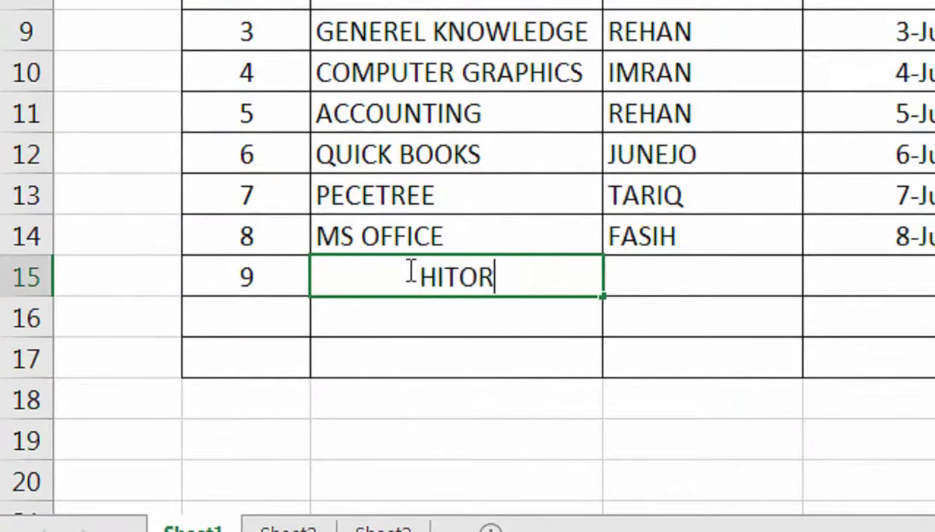
pyautogui.press('BackSpace')
pyautogui.press('BackSpace')
pyautogui.press('BackSpace')
pyautogui.press('BackSpace')
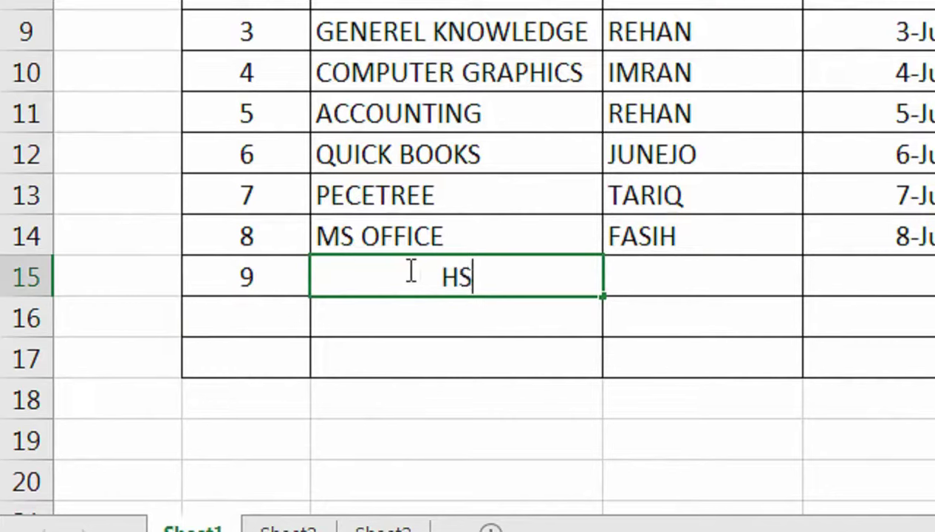
pyautogui.press('BackSpace')
pyautogui.write('ISTO')
pyautogui.press('Return')
pyautogui.press('Up')
pyautogui.press('Right')
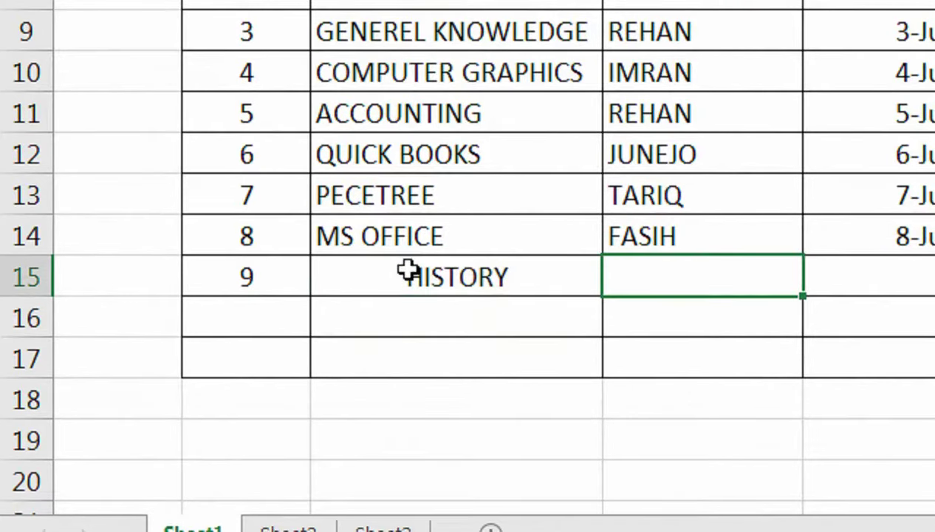
pyautogui.write('NOMA')
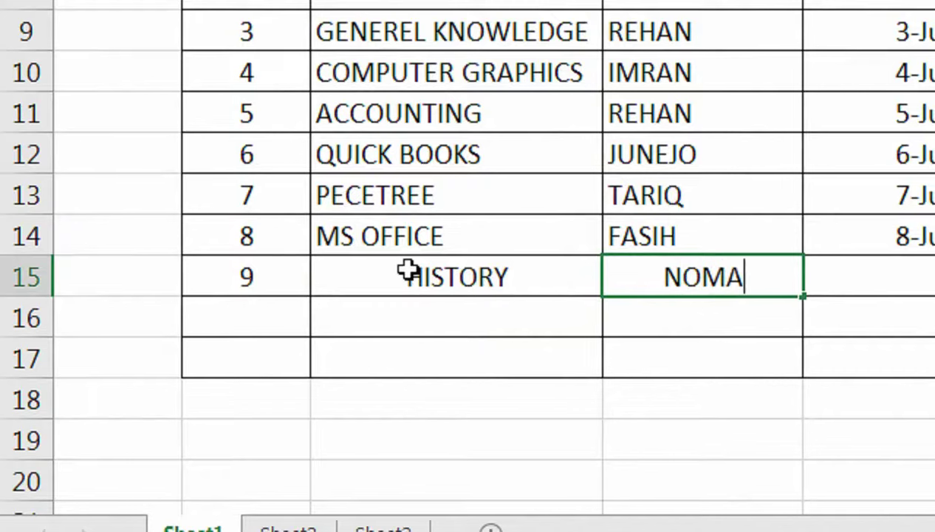
pyautogui.write('N')
pyautogui.press('Tab')
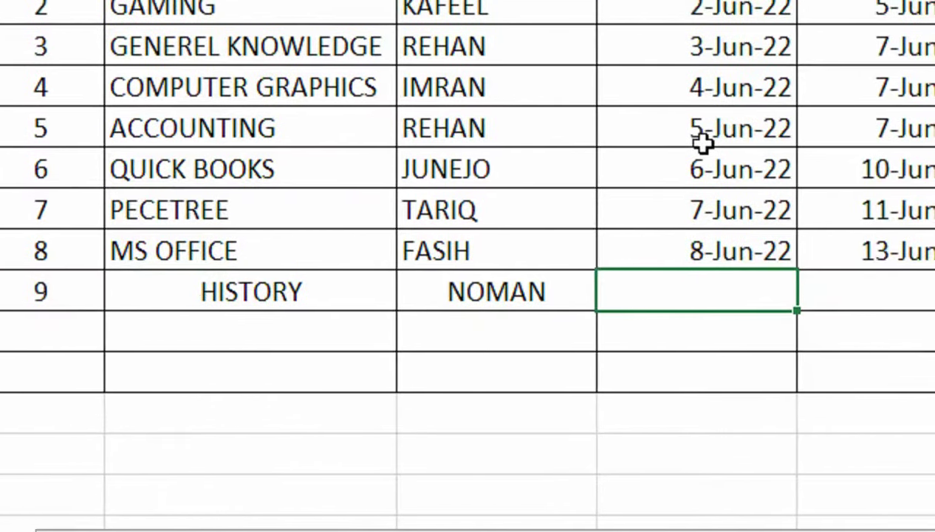
# Give the ninth record issue date 10-Jun-22 and return date 15-Jun-02
pyautogui.write('10')
pyautogui.press('Return')
pyautogui.press('Up')
pyautogui.press('Right')
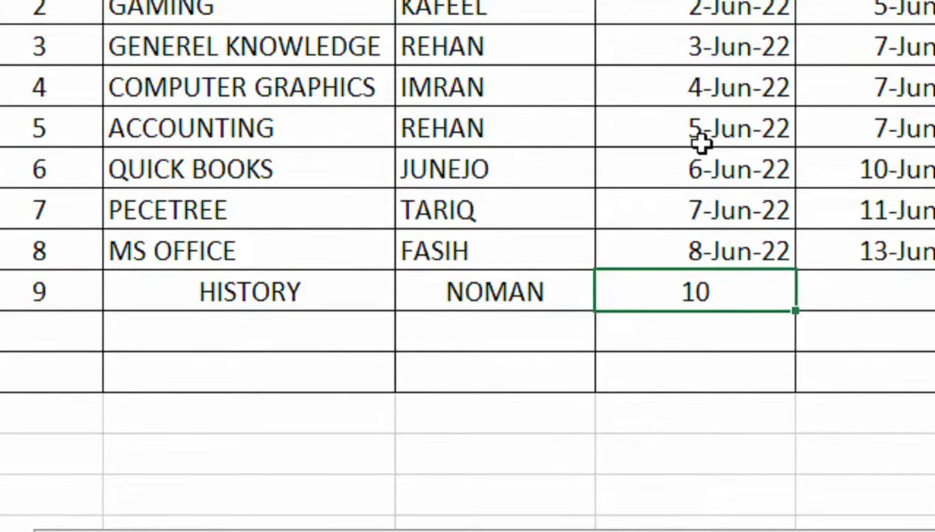
pyautogui.write('-JUN-22')
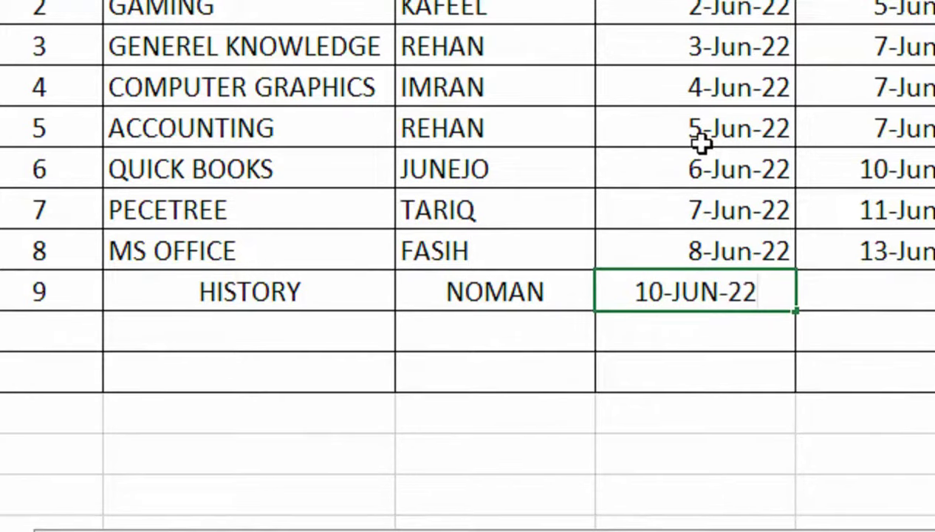
pyautogui.press('Tab')
pyautogui.write('U')
pyautogui.press('BackSpace')
pyautogui.press('BackSpace')
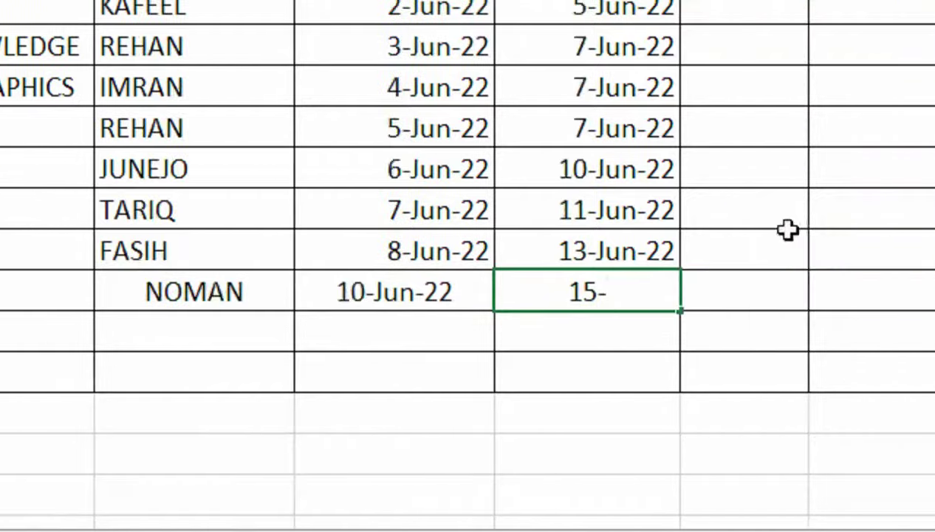
pyautogui.write('JUN-2')
pyautogui.press('Tab')
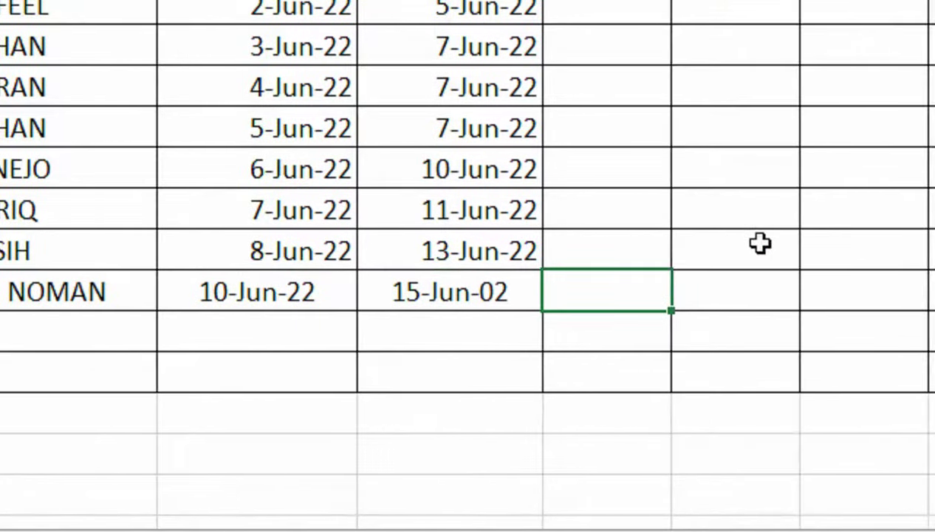
pyautogui.moveTo(827, 247); pyautogui.dragTo(855, 233)
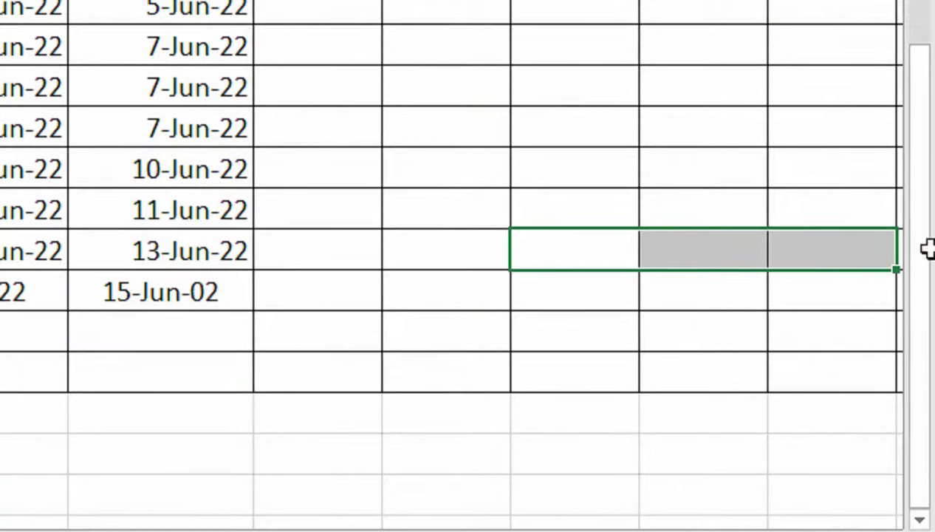
pyautogui.moveTo(928, 250); pyautogui.dragTo(923, 241)
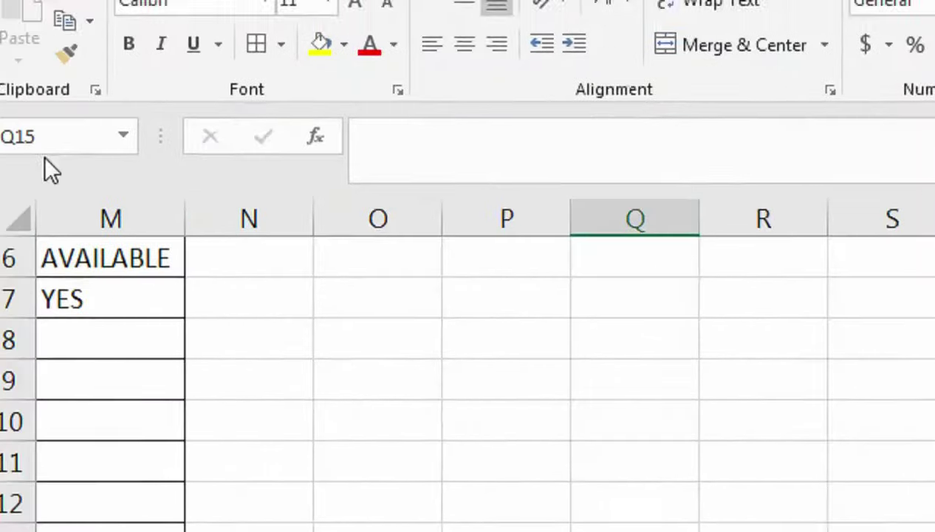
pyautogui.moveTo(149, 428)
pyautogui.mouseDown()
pyautogui.moveTo(4, 399)
pyautogui.moveTo(223, 397)
pyautogui.mouseUp()
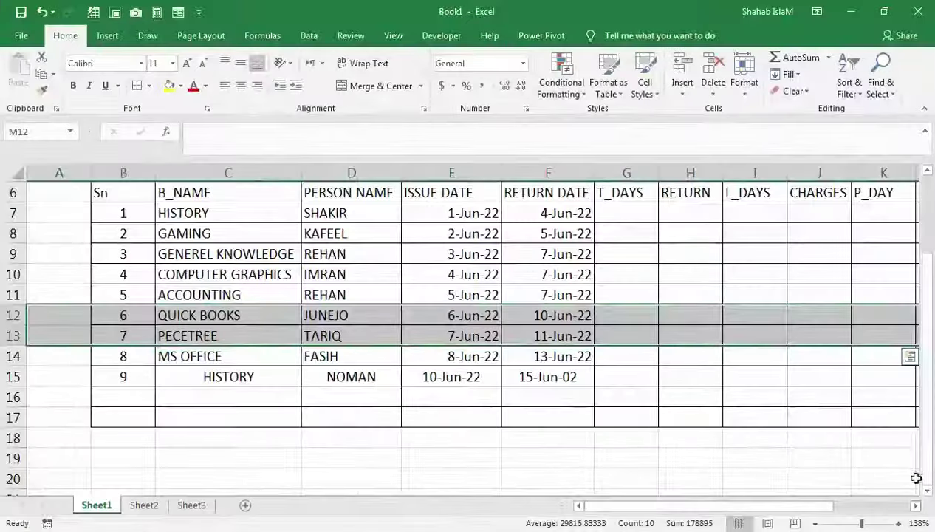
# Mark the ninth record NO in M15 and fill YES down M7:M14 for records 1–8
pyautogui.click(915, 506)
pyautogui.click(915, 507)
pyautogui.click(915, 506)
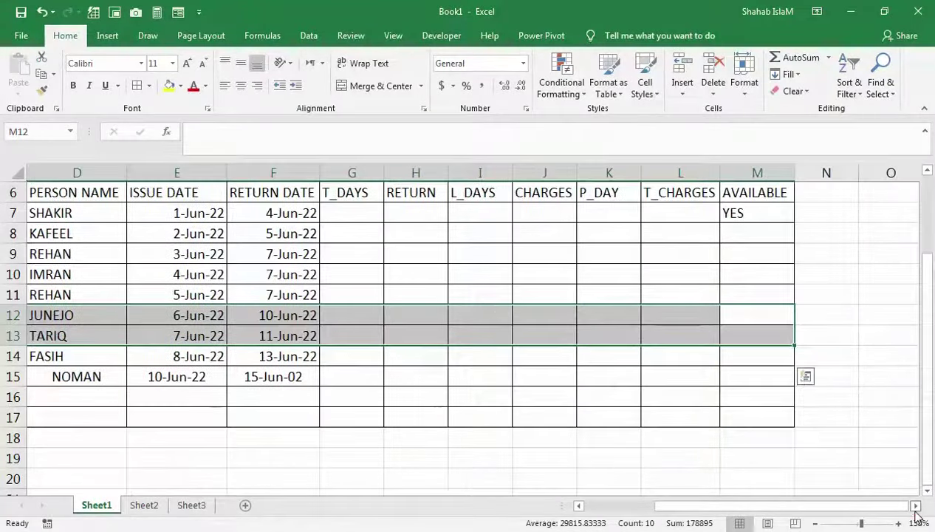
pyautogui.click(754, 381)
pyautogui.write('O')
pyautogui.press('Return')
pyautogui.press('Up')
pyautogui.press('Up')
pyautogui.press('Up')
pyautogui.press('Up')
pyautogui.press('Up')
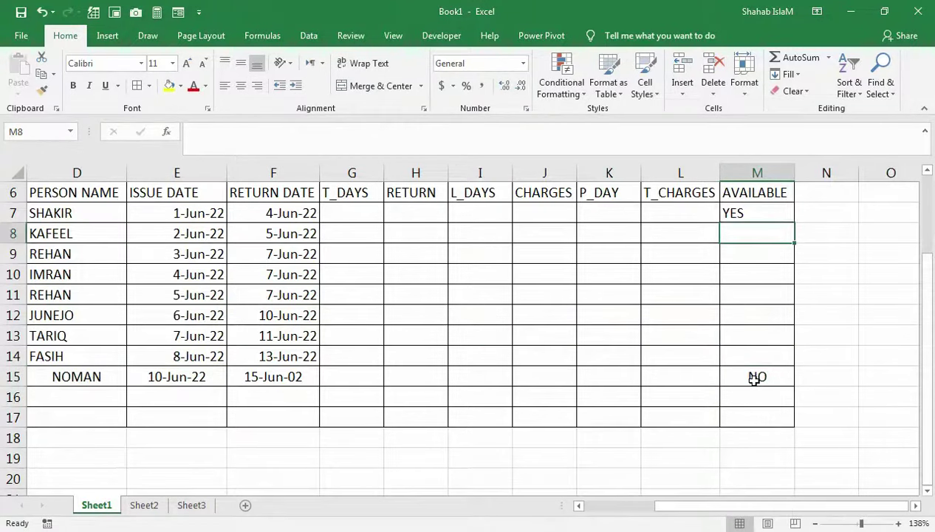
pyautogui.press('Up')
pyautogui.hotkey('shift', 'Down')
pyautogui.hotkey('shift', 'Down')
pyautogui.hotkey('shift', 'Down')
pyautogui.hotkey('shift', 'Down')
pyautogui.hotkey('shift', 'Down')
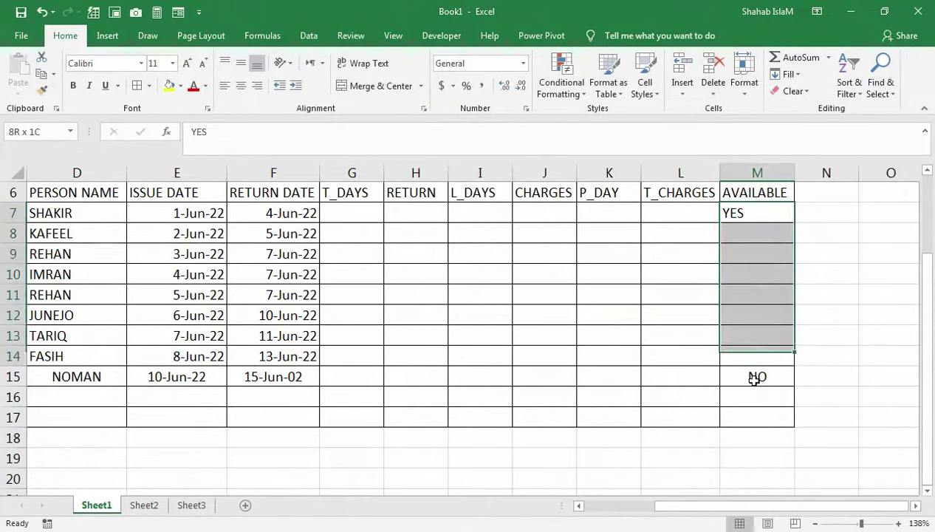
pyautogui.hotkey('shift', 'Down')
pyautogui.hotkey('ctrl', 'd')
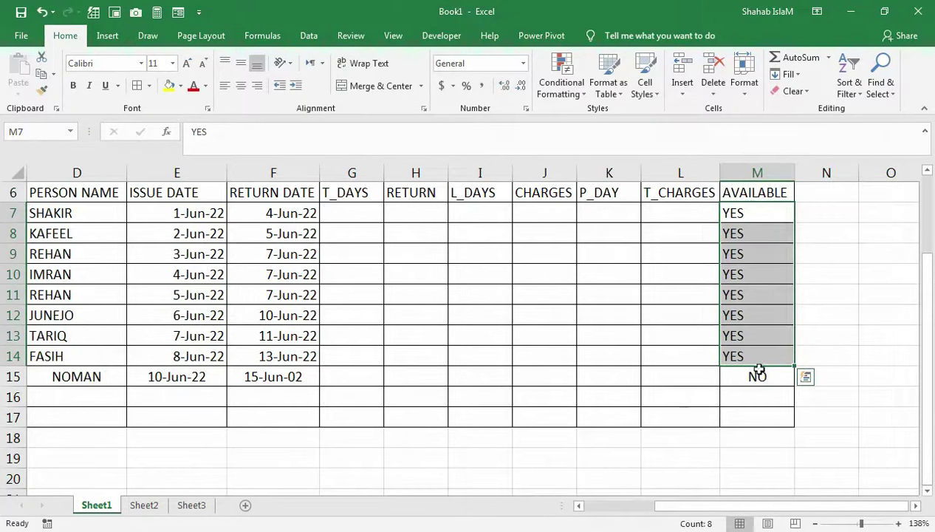
pyautogui.click(626, 371)
# Left-align the book names, borrowers and dates in C7:K18
pyautogui.moveTo(317, 295); pyautogui.dragTo(347, 193)
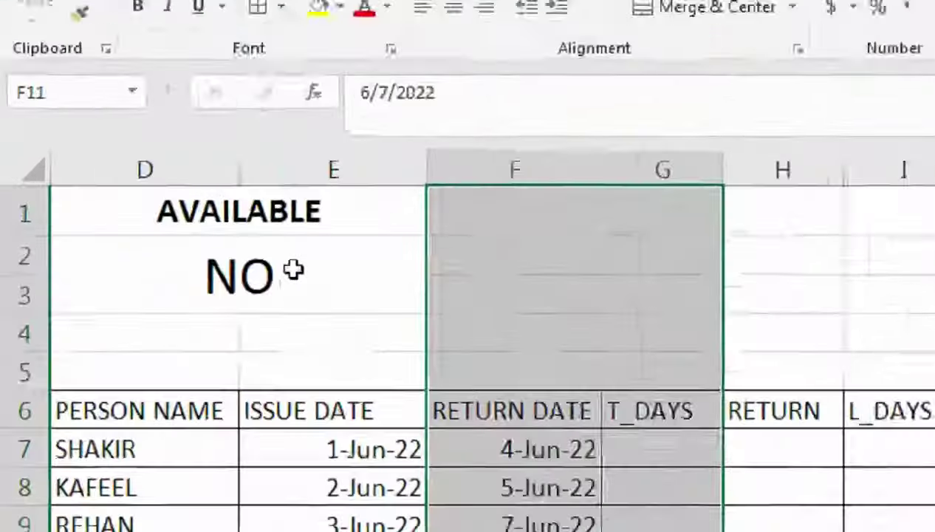
pyautogui.click(160, 217)
pyautogui.moveTo(128, 360); pyautogui.dragTo(2, 362)
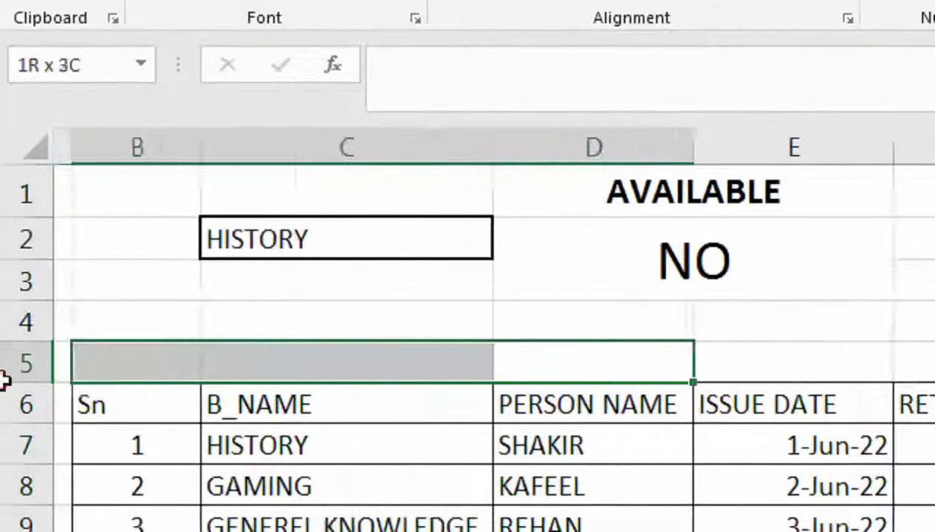
pyautogui.click(490, 245)
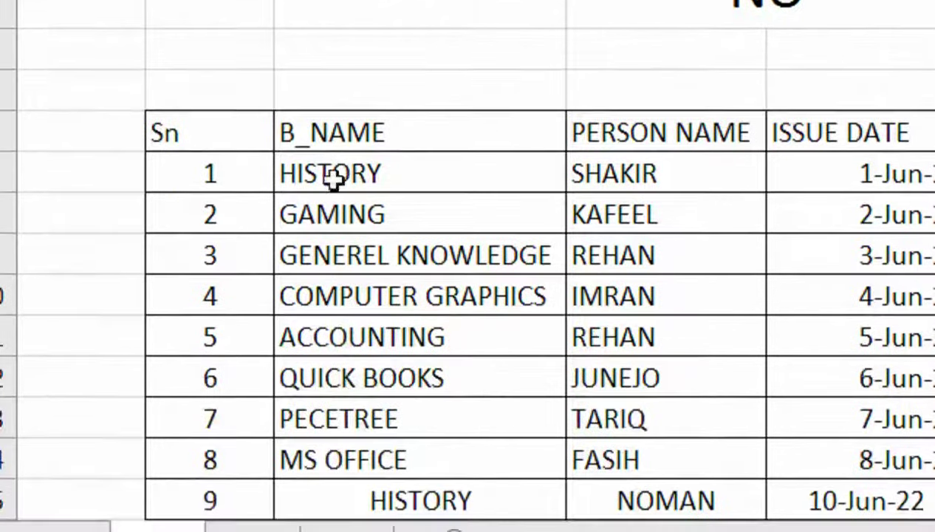
pyautogui.moveTo(334, 180); pyautogui.dragTo(547, 443)
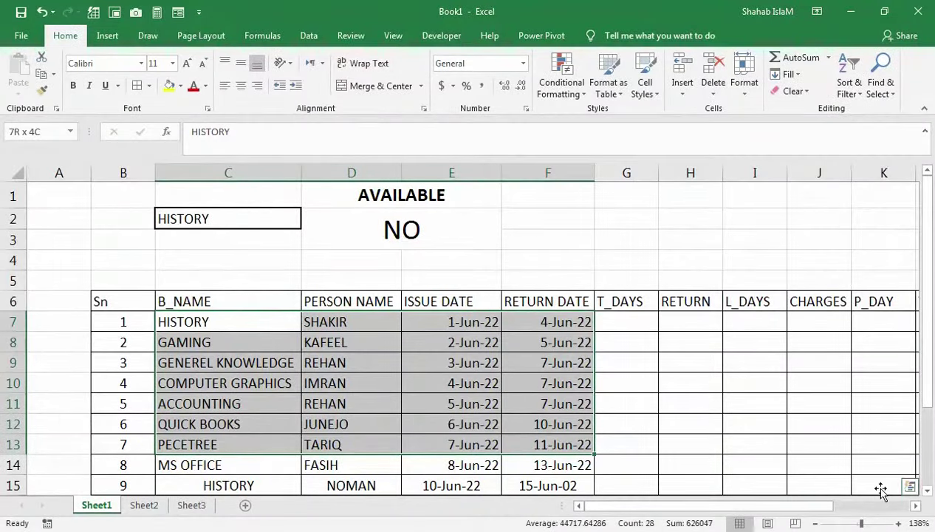
pyautogui.moveTo(881, 493); pyautogui.dragTo(885, 474)
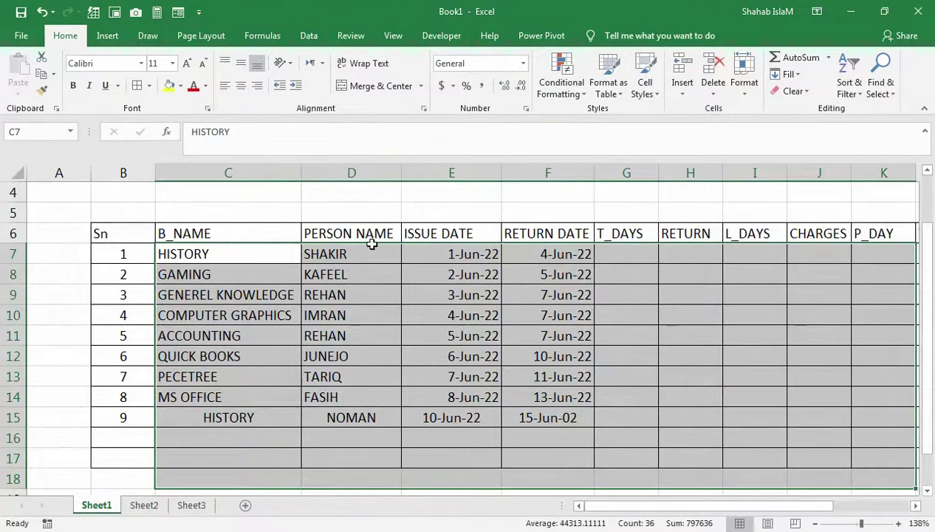
pyautogui.click(226, 86)
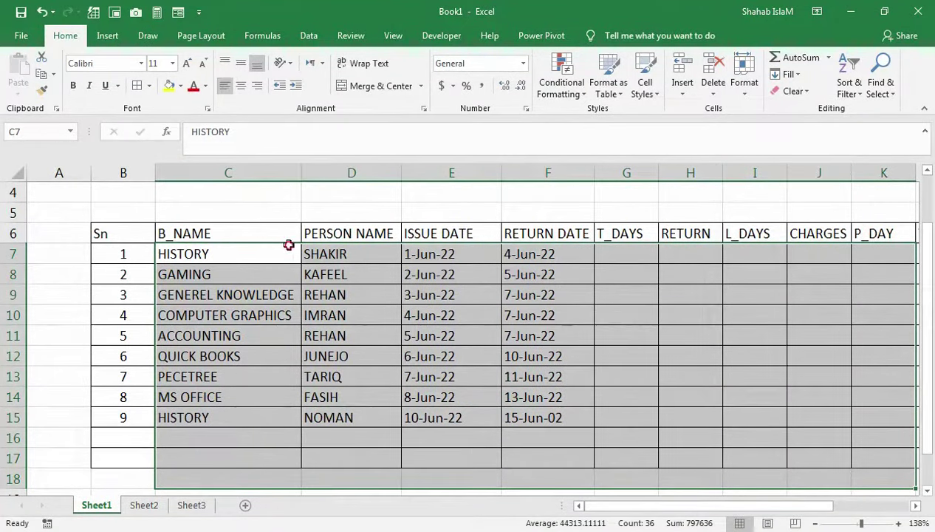
pyautogui.moveTo(288, 245); pyautogui.dragTo(309, 160)
pyautogui.click(354, 260)
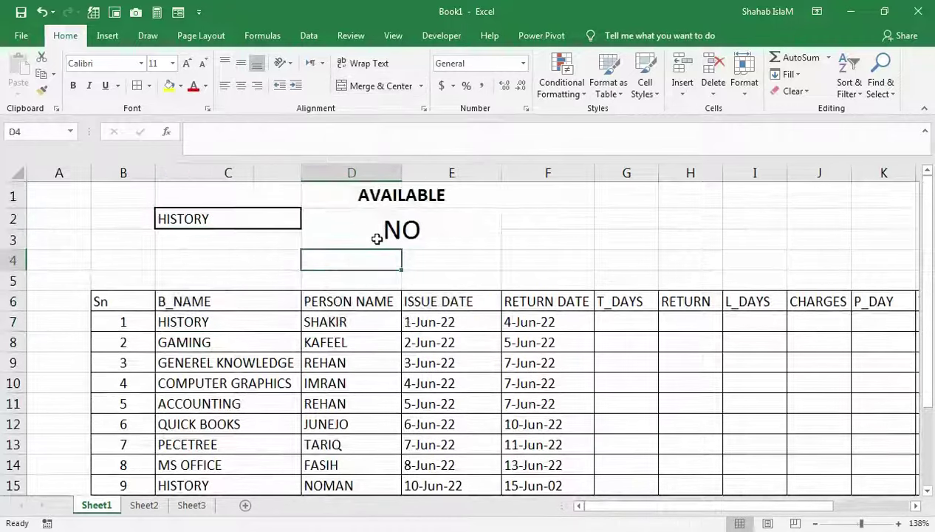
# Left-align the ninth record's NO entry in M15
pyautogui.click(376, 239)
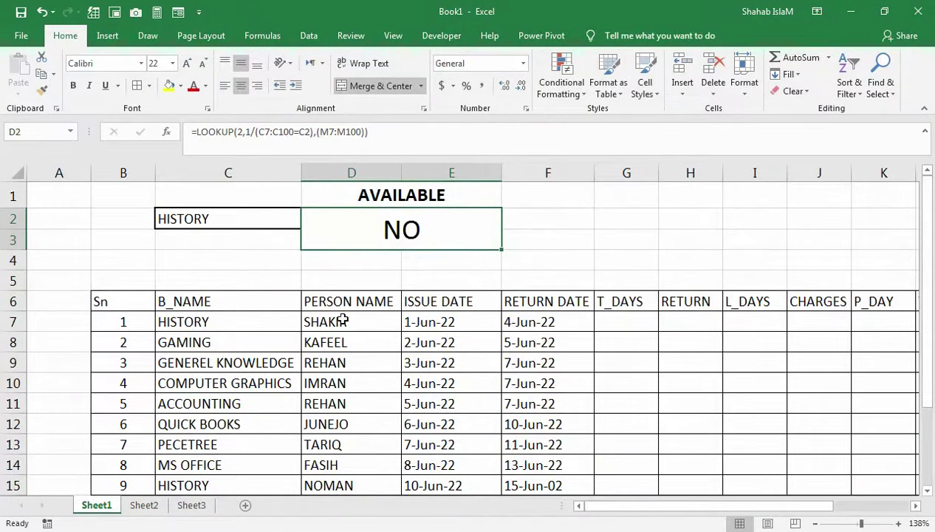
pyautogui.moveTo(885, 341); pyautogui.dragTo(757, 341)
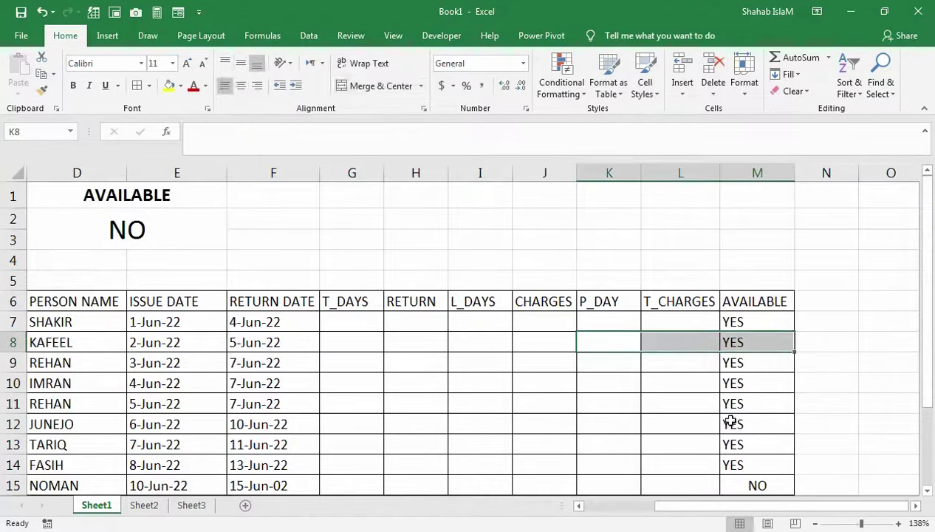
pyautogui.click(748, 477)
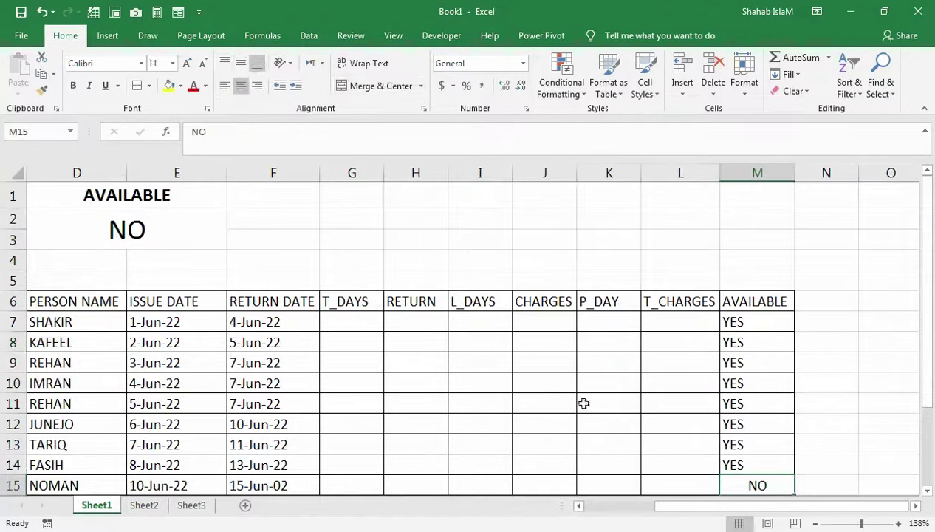
pyautogui.click(223, 86)
pyautogui.click(118, 230)
# Pick GENEREL KNOWLEDGE from the C2 book dropdown so the AVAILABLE lookup returns YES
pyautogui.moveTo(69, 261); pyautogui.dragTo(22, 262)
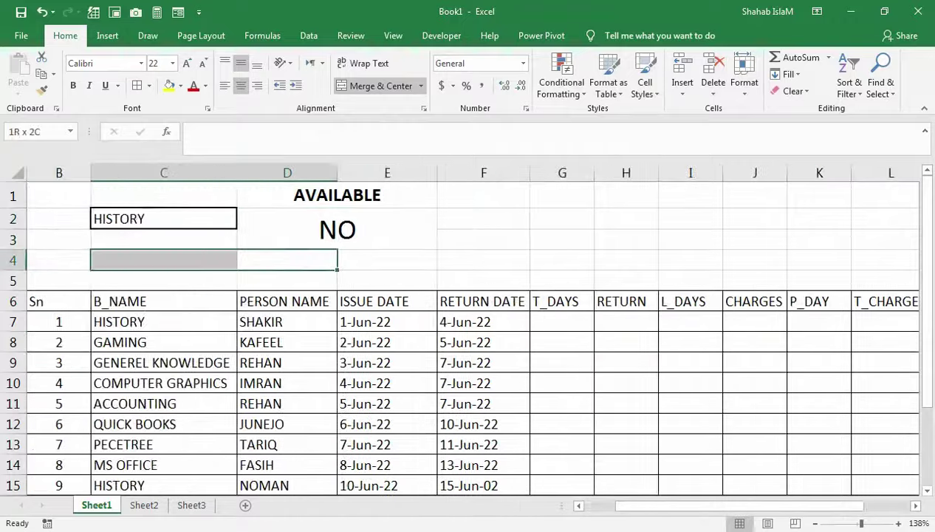
pyautogui.click(213, 236)
pyautogui.click(223, 223)
pyautogui.click(309, 223)
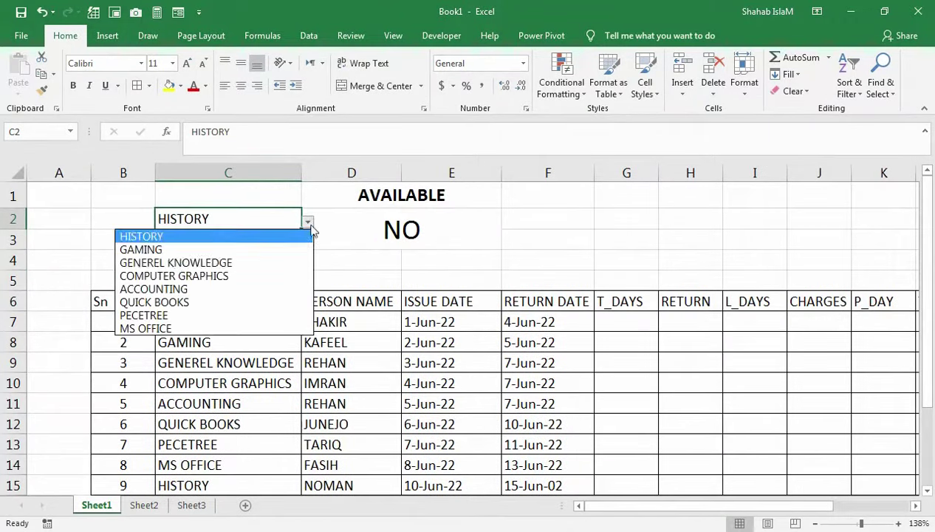
pyautogui.click(290, 264)
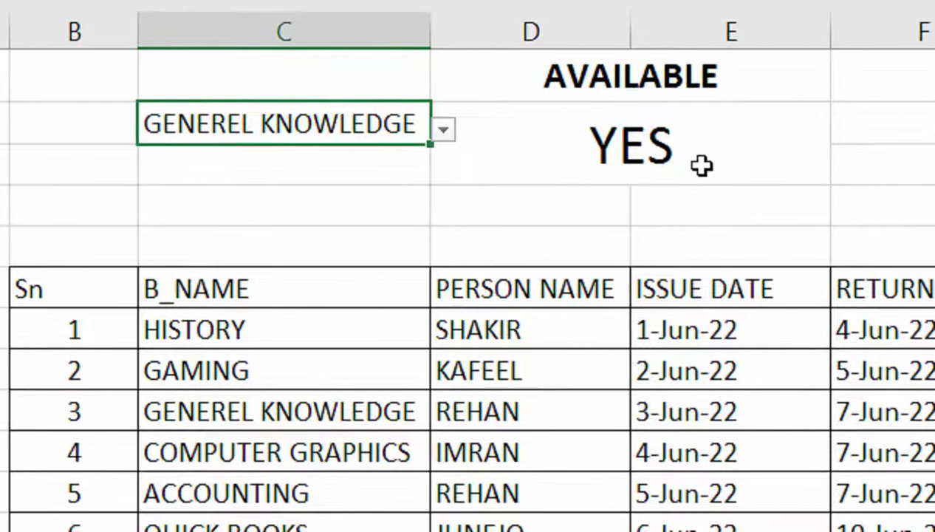
pyautogui.click(647, 181)
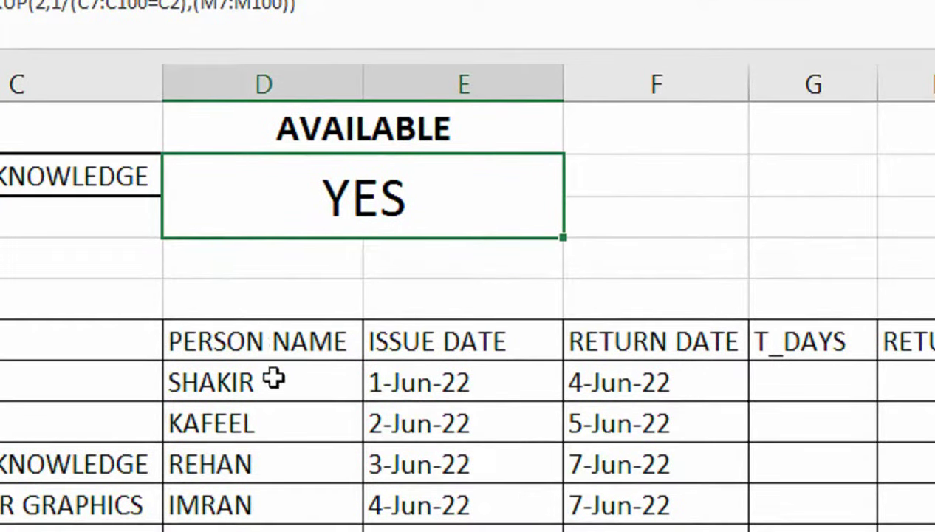
# Copy the PERSON NAME, ISSUE DATE and RETURN DATE headers into F1:H1 and autofit those columns
pyautogui.moveTo(247, 353); pyautogui.dragTo(584, 341)
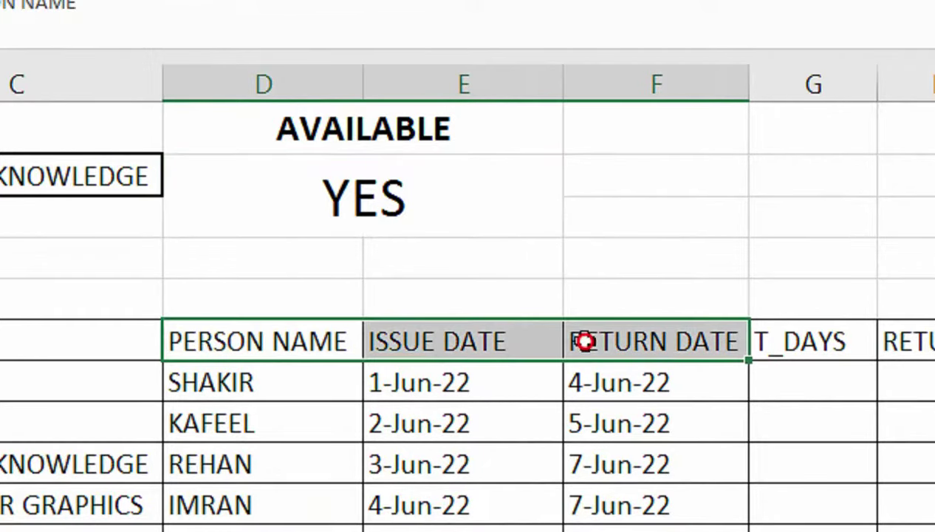
pyautogui.hotkey('ctrl', 'c')
pyautogui.click(647, 127)
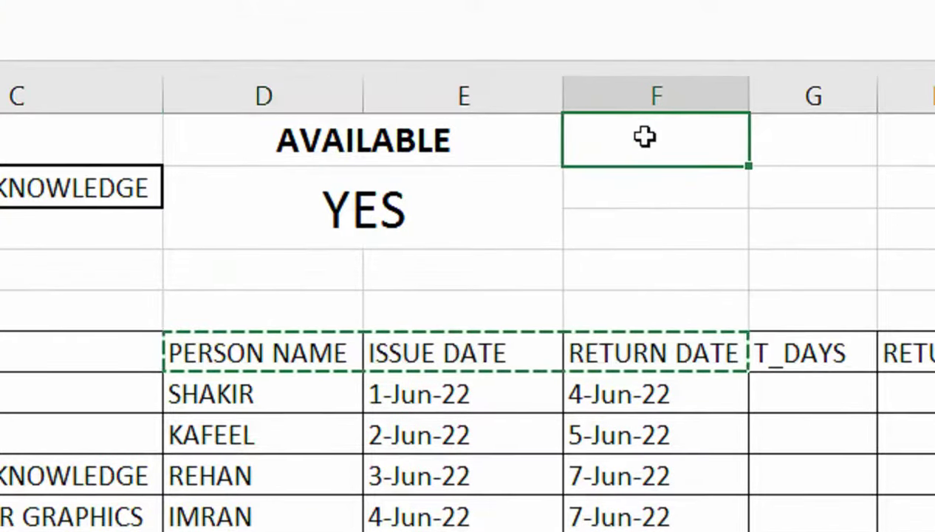
pyautogui.hotkey('ctrl', 'v')
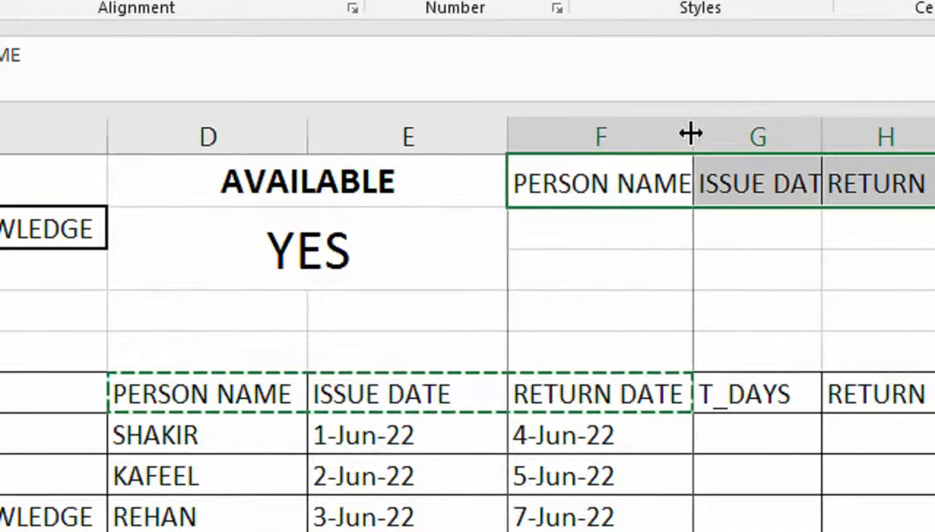
pyautogui.doubleClick(691, 118)
pyautogui.doubleClick(703, 146)
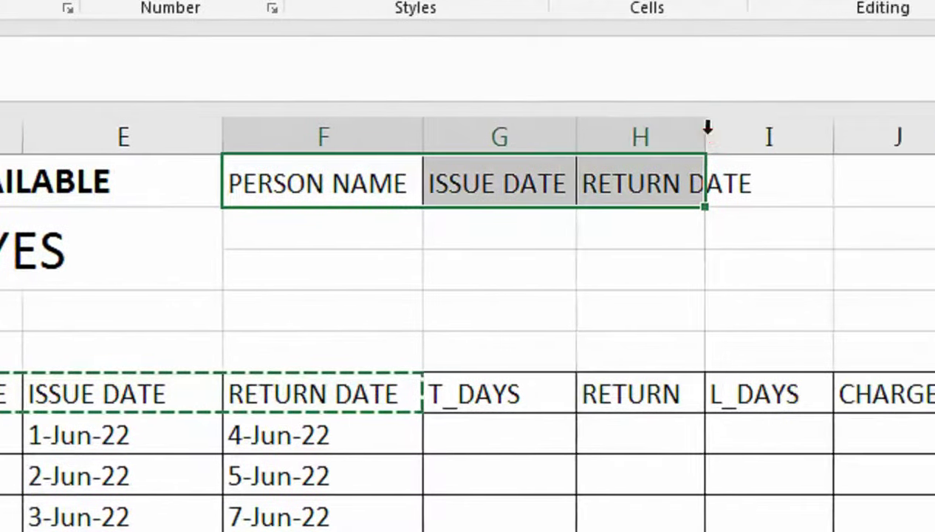
pyautogui.doubleClick(853, 131)
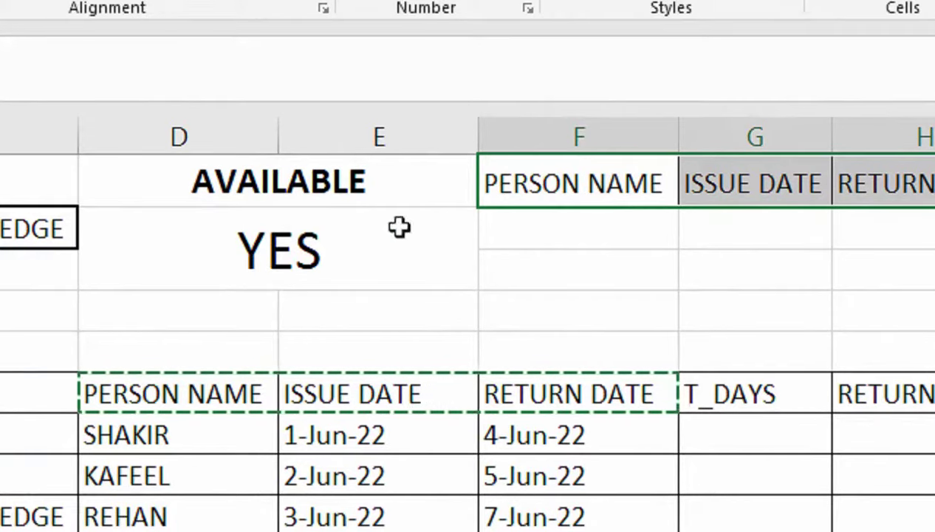
pyautogui.moveTo(687, 214); pyautogui.dragTo(701, 301)
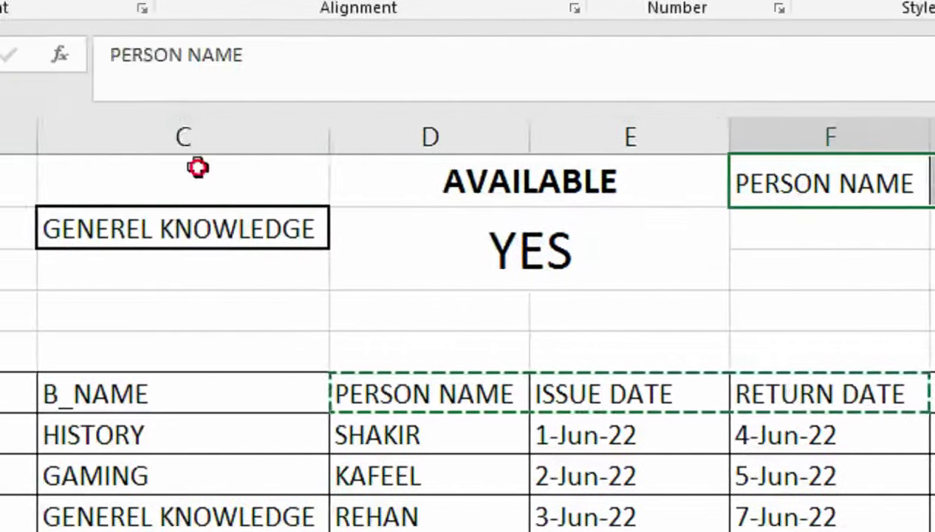
# Enter the header B_NAME in C1
pyautogui.click(198, 167)
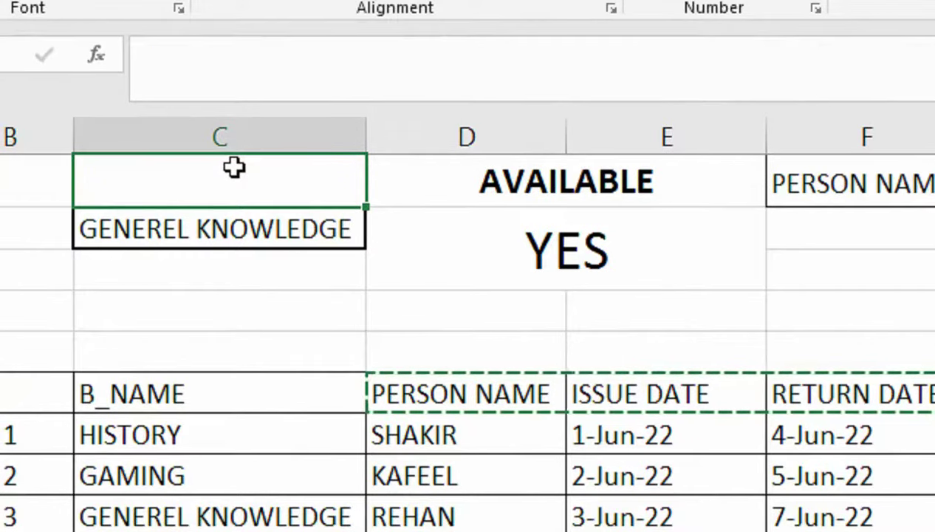
pyautogui.write('B_')
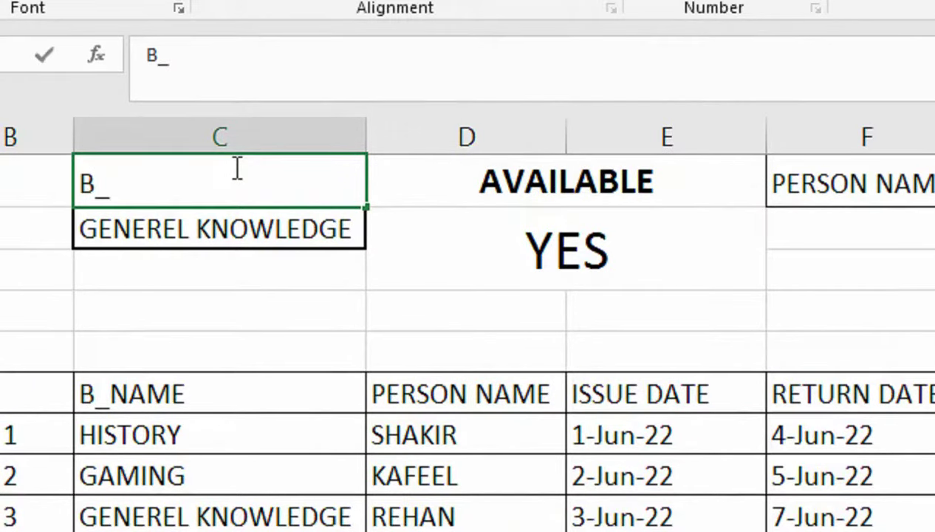
pyautogui.write('NAM')
pyautogui.press('Tab')
pyautogui.doubleClick(233, 168)
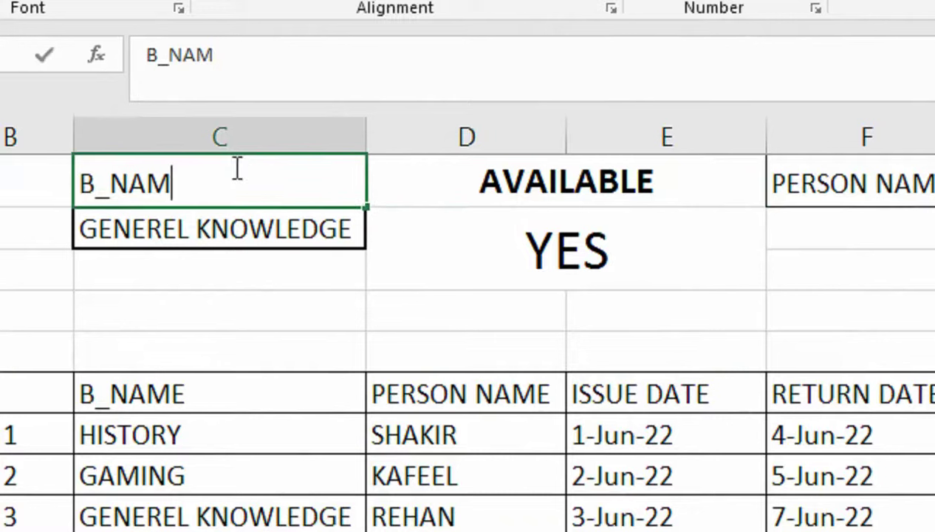
pyautogui.write('E')
pyautogui.press('Tab')
pyautogui.click(235, 167)
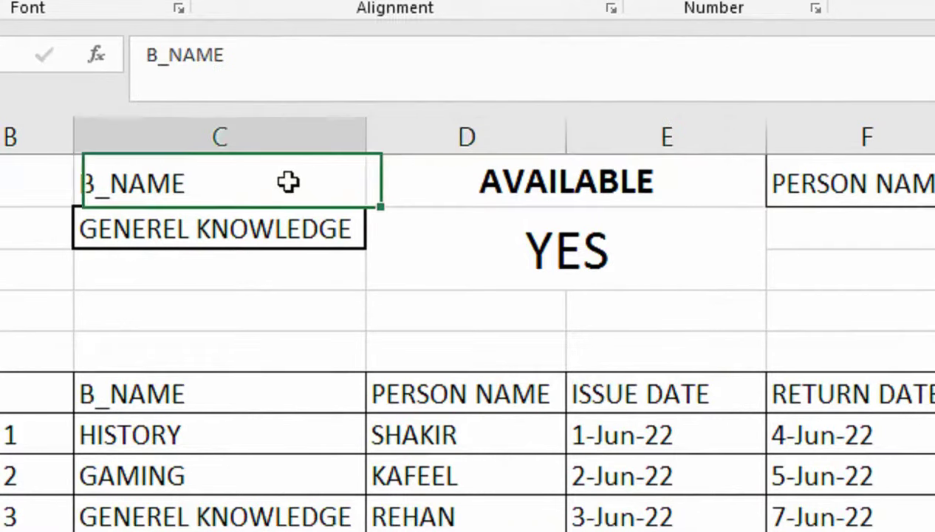
# Make the F1:H1 headers centred, bold and size 12, and widen columns F, G and H
pyautogui.click(764, 209)
pyautogui.moveTo(804, 209); pyautogui.dragTo(758, 205)
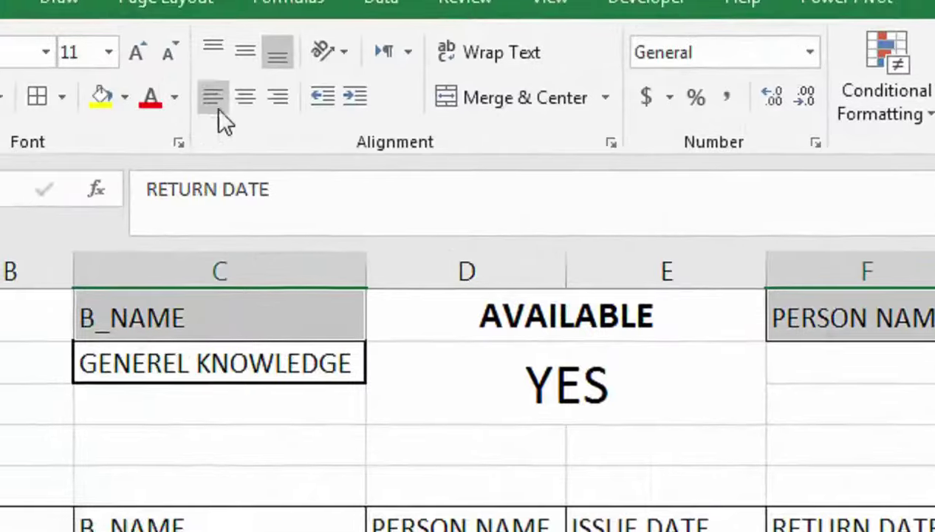
pyautogui.click(257, 133)
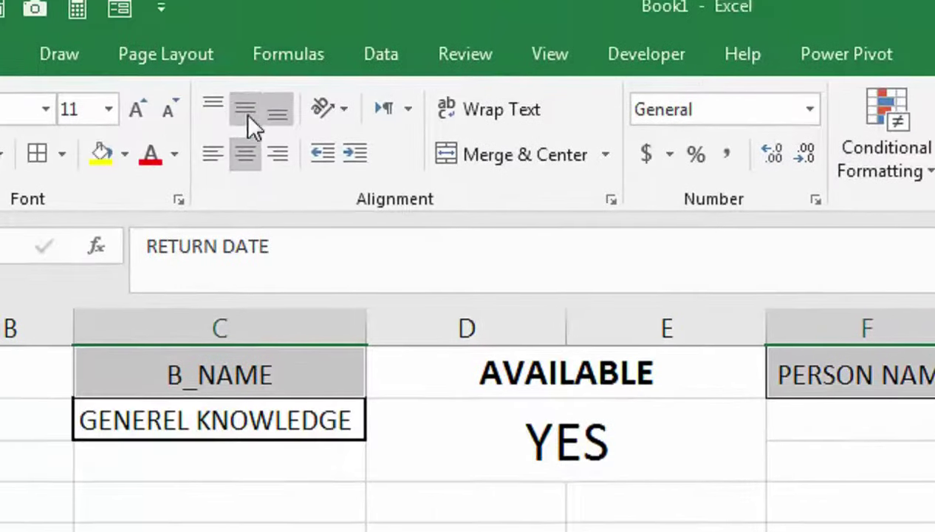
pyautogui.click(146, 171)
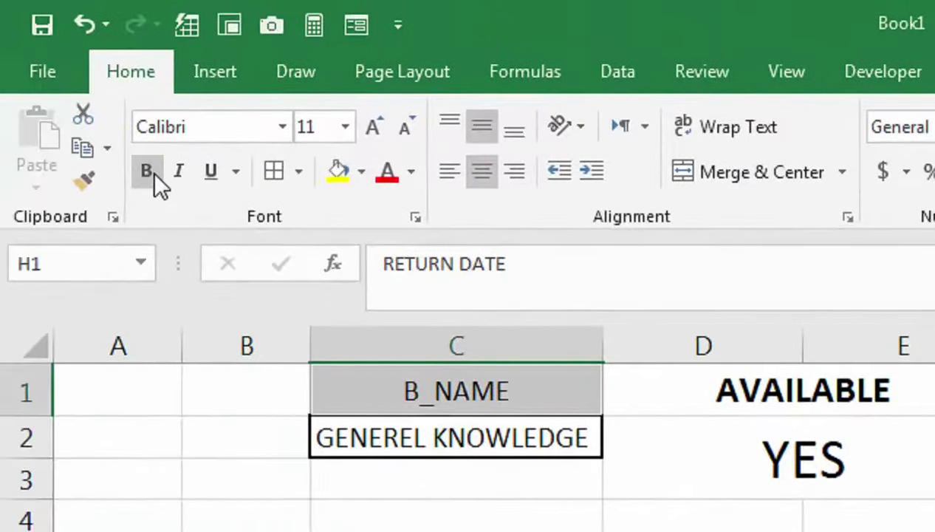
pyautogui.click(370, 133)
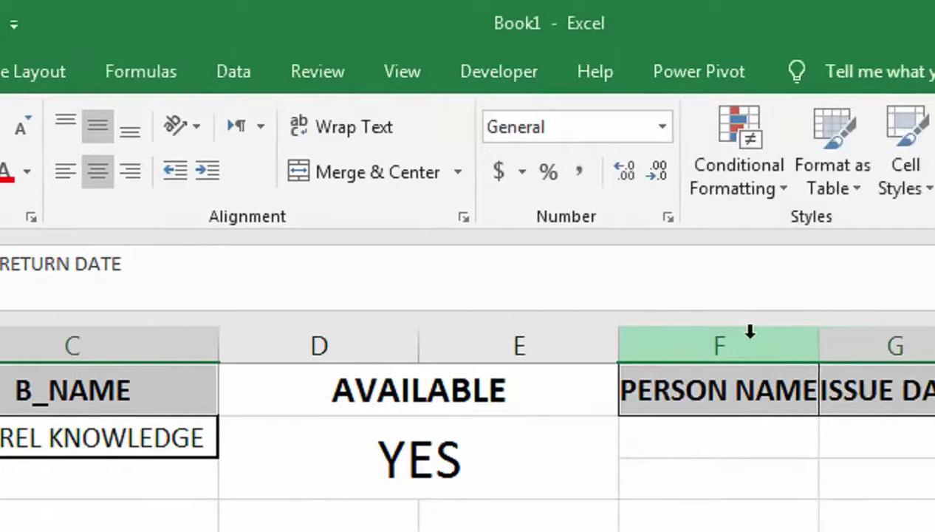
pyautogui.moveTo(699, 339); pyautogui.dragTo(721, 339)
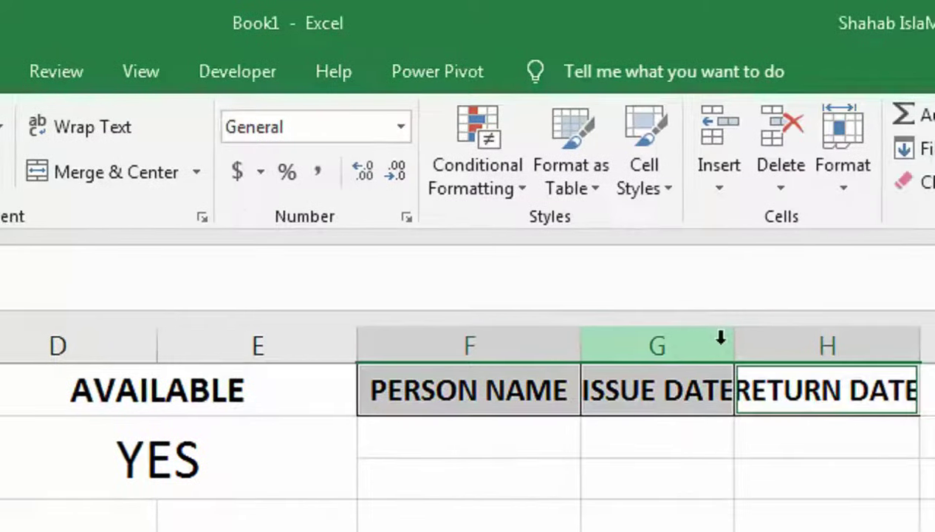
pyautogui.moveTo(587, 344); pyautogui.dragTo(604, 344)
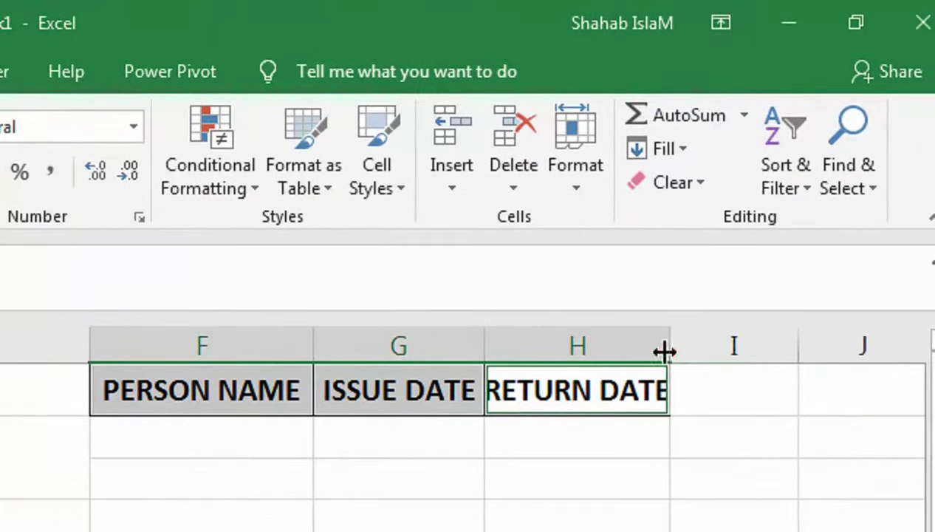
pyautogui.moveTo(788, 347); pyautogui.dragTo(815, 347)
pyautogui.click(240, 397)
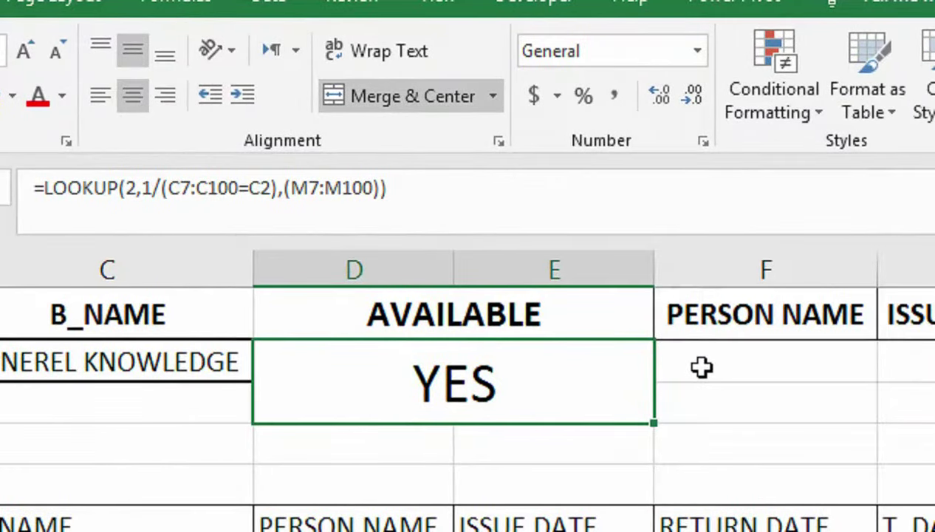
# Copy the AVAILABLE LOOKUP formula into F2
pyautogui.click(700, 367)
pyautogui.click(507, 375)
pyautogui.click(122, 190)
pyautogui.press('Tab')
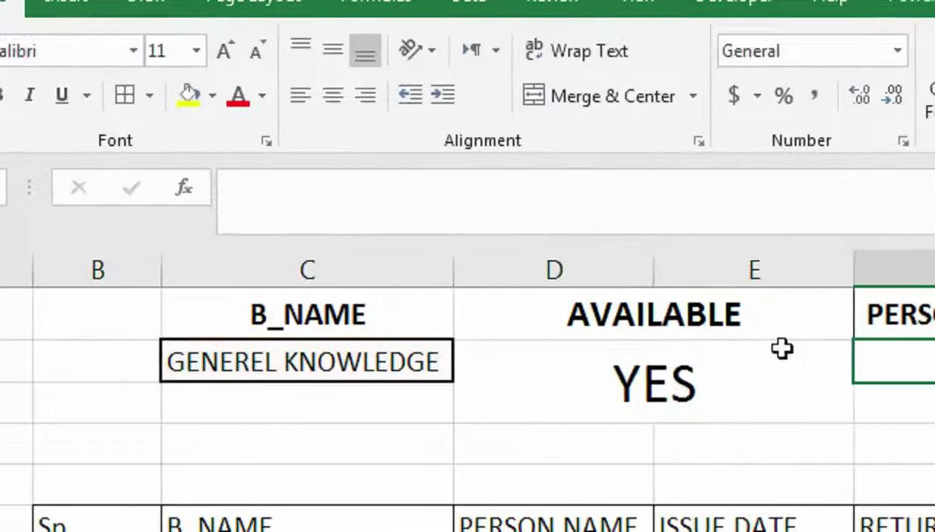
pyautogui.doubleClick(732, 369)
pyautogui.hotkey('ctrl', 'v')
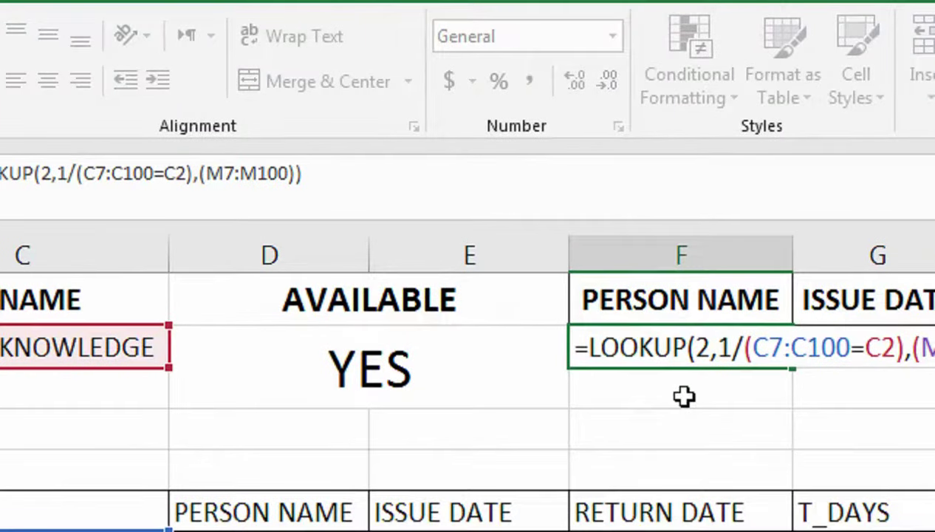
# Change F2's lookup result range from column M to column D
pyautogui.click(633, 347)
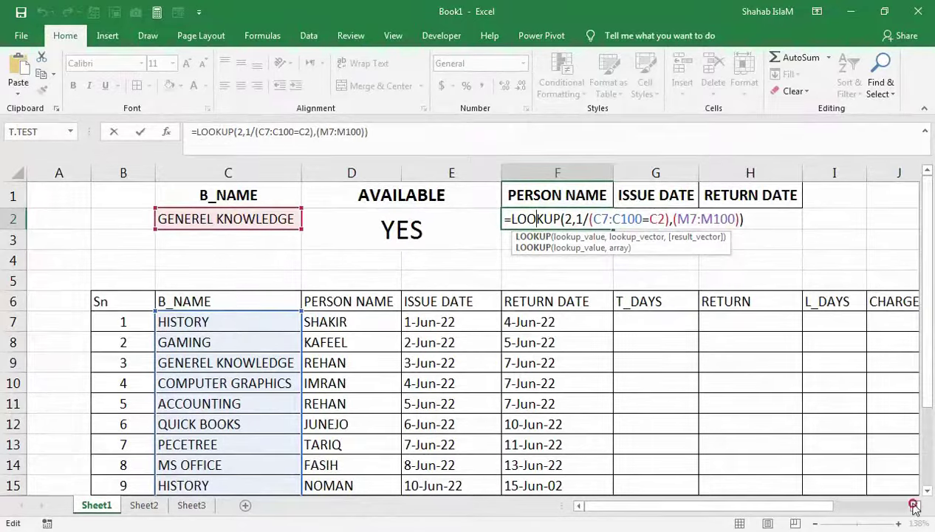
pyautogui.click(913, 505)
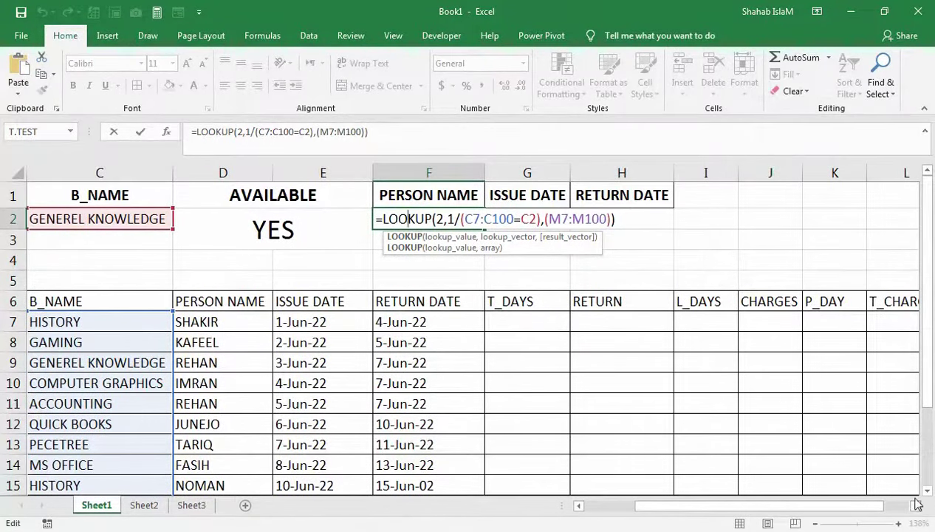
pyautogui.click(916, 505)
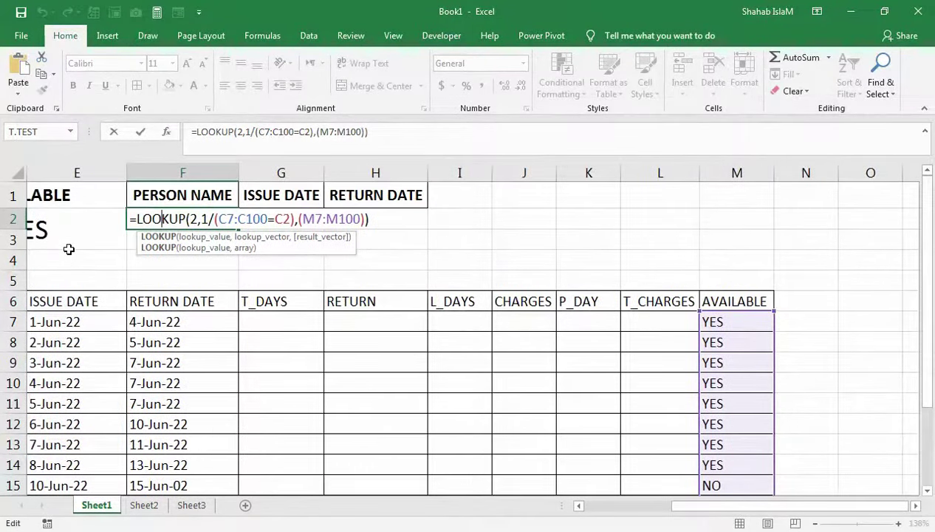
pyautogui.moveTo(694, 505); pyautogui.dragTo(587, 507)
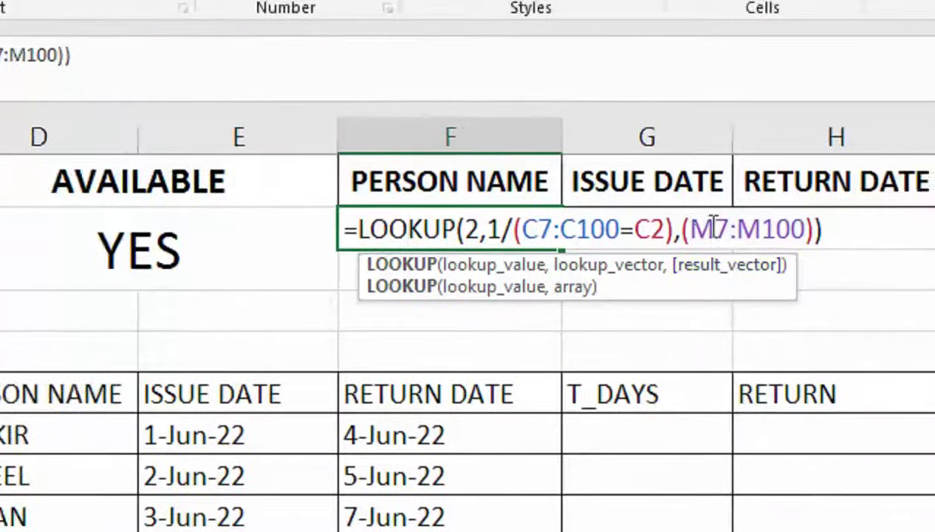
pyautogui.click(701, 233)
pyautogui.press('BackSpace')
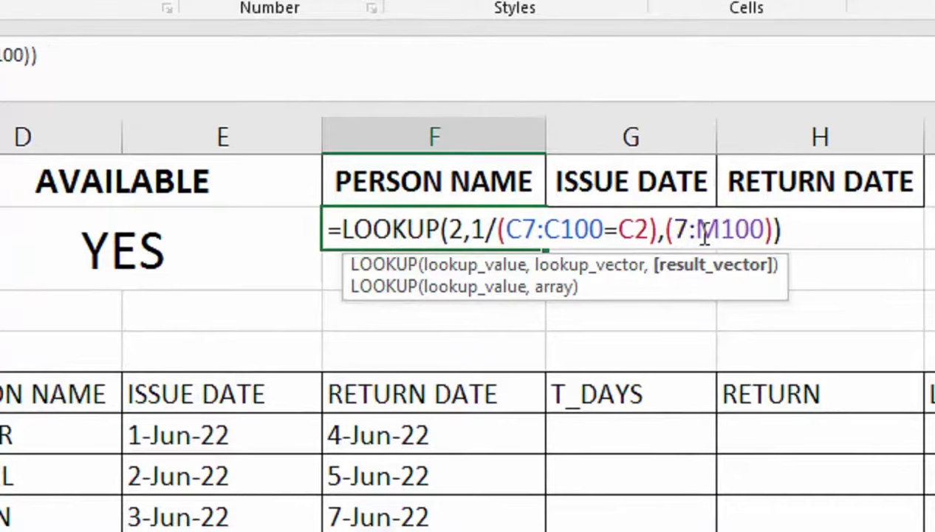
pyautogui.write('D')
pyautogui.click(709, 227)
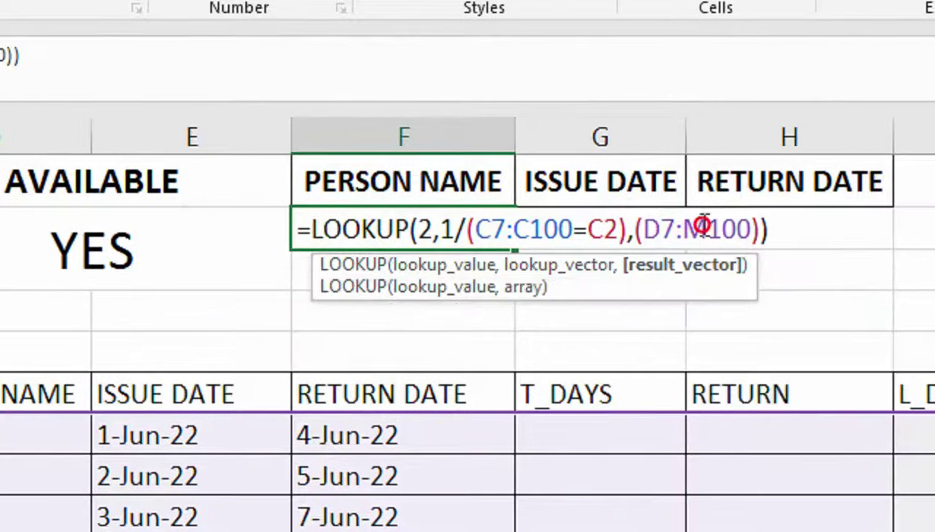
pyautogui.press('BackSpace')
pyautogui.write('D')
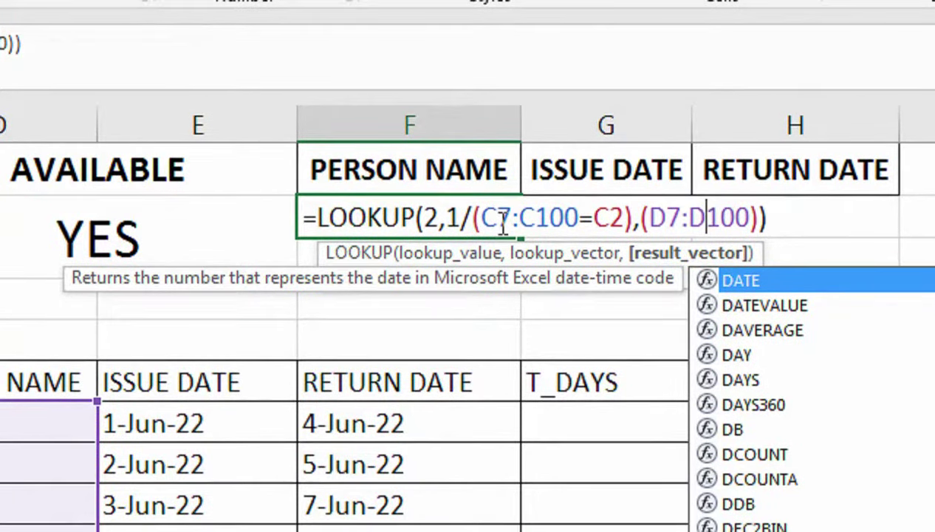
# Make the C7:C100 and C2 references absolute and commit the F2 formula
pyautogui.moveTo(579, 215); pyautogui.dragTo(473, 222)
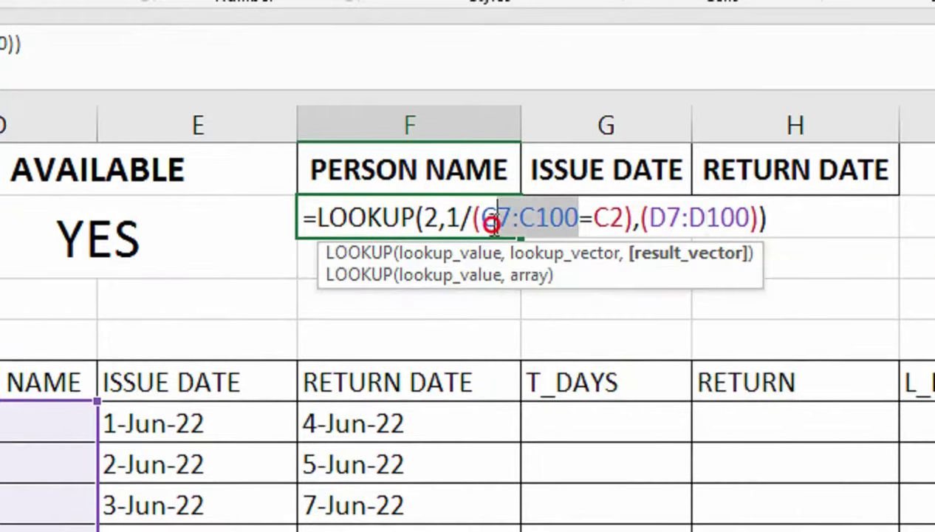
pyautogui.press('F4')
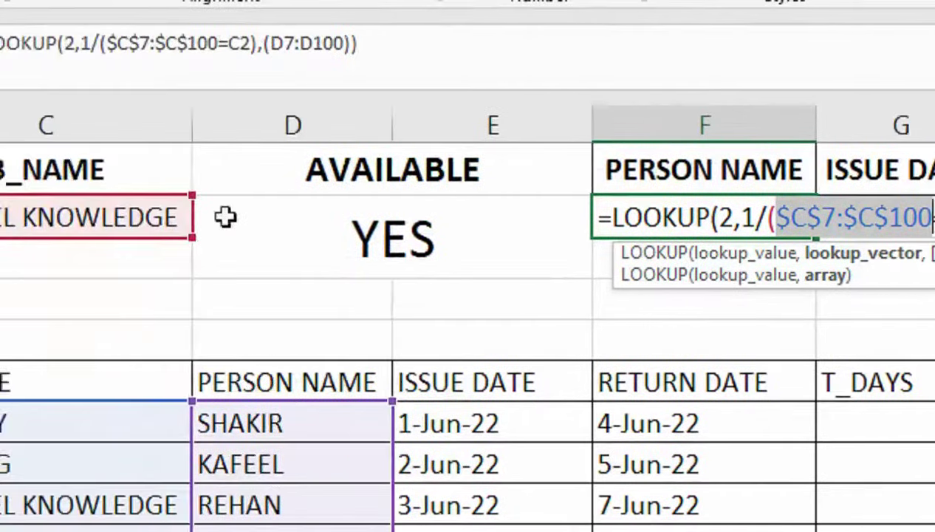
pyautogui.click(742, 216)
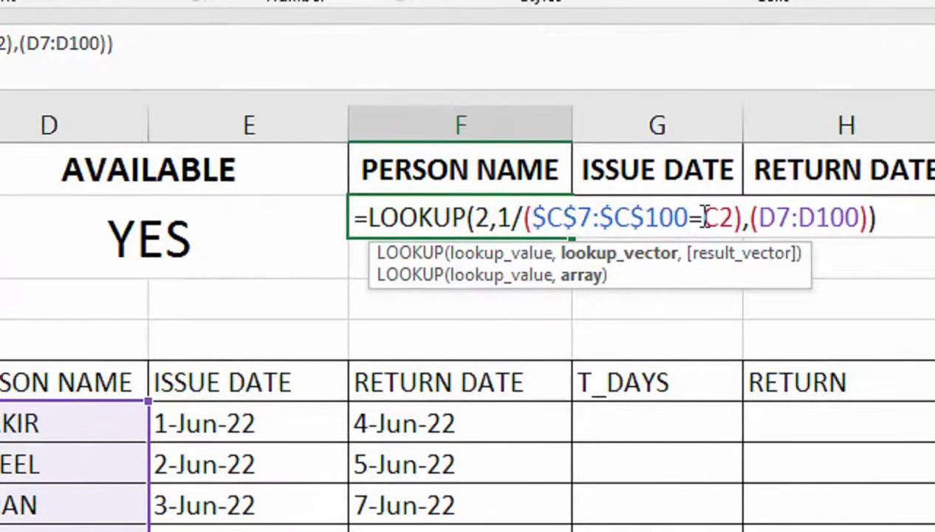
pyautogui.write('$')
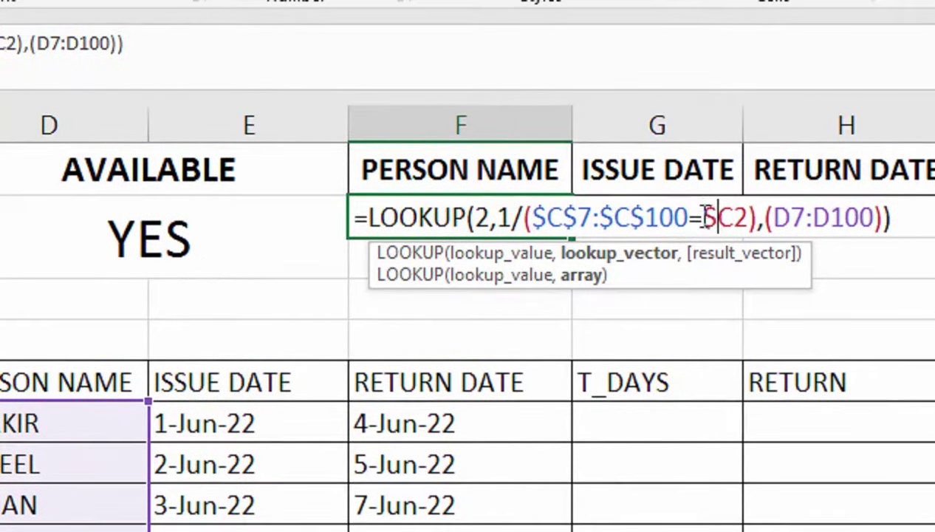
pyautogui.press('Return')
# Extend the lookup across F2:H2 and format G2:H2 as dates (3-Jun-22, 7-Jun-22)
pyautogui.press('Up')
pyautogui.hotkey('shift', 'Right')
pyautogui.hotkey('shift', 'Right')
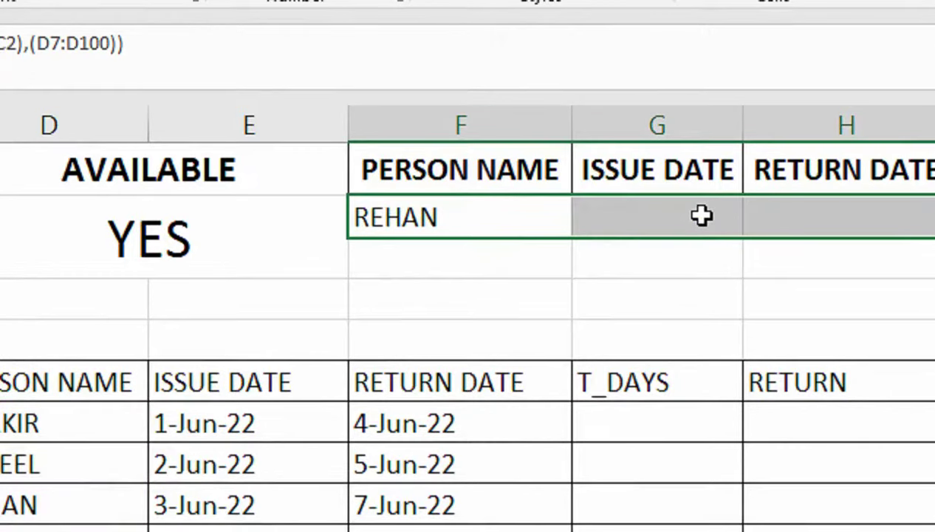
pyautogui.moveTo(700, 216); pyautogui.dragTo(703, 217)
pyautogui.hotkey('ctrl', 'shift', '3')
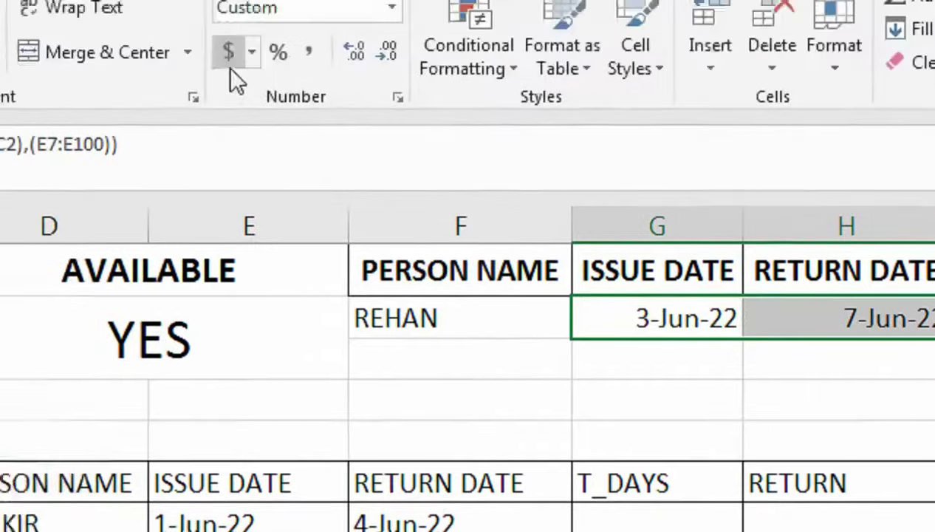
pyautogui.click(391, 89)
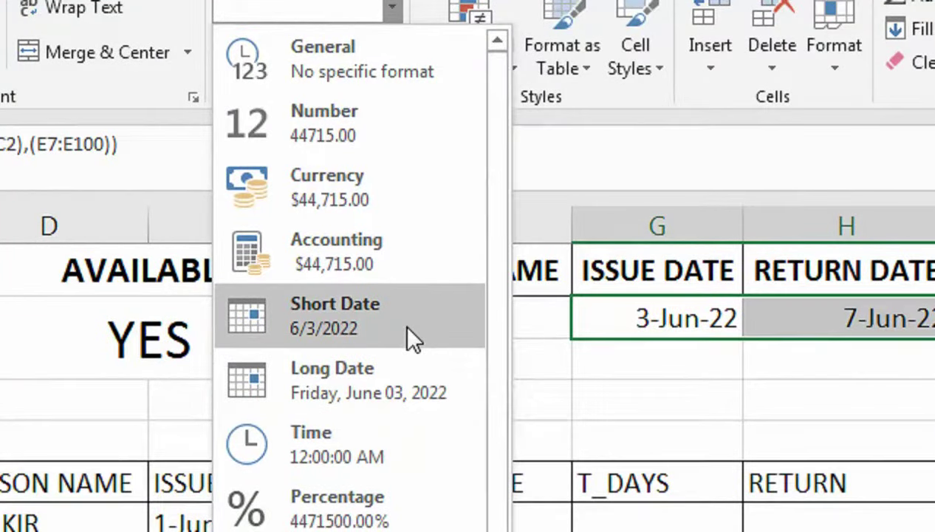
pyautogui.click(662, 323)
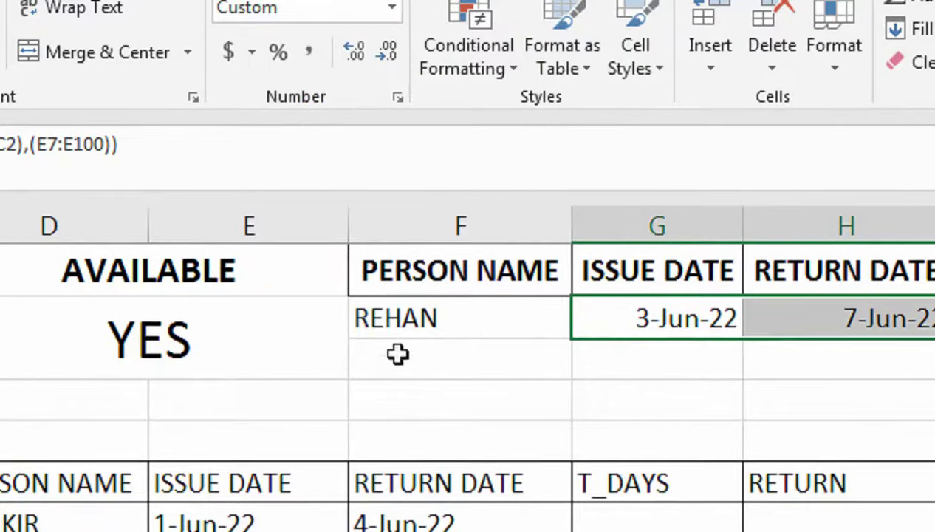
pyautogui.click(436, 323)
pyautogui.click(221, 353)
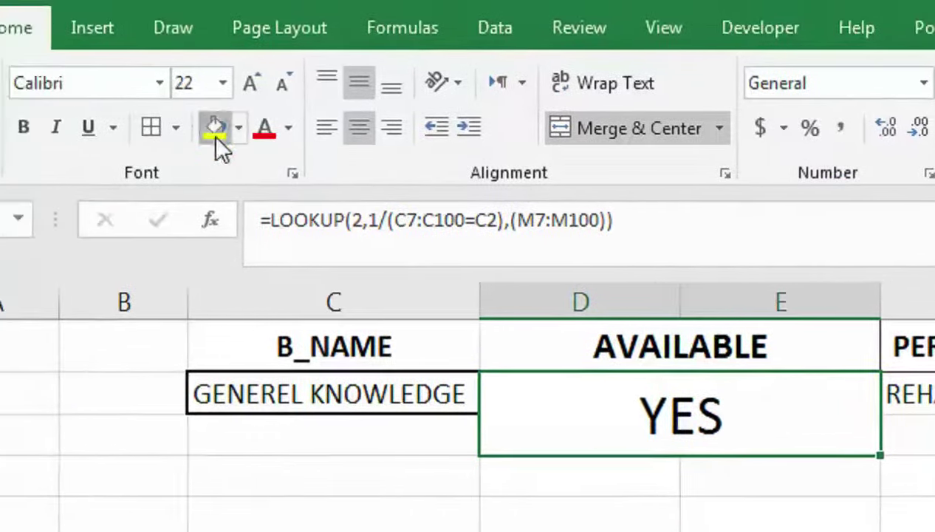
# Fill the merged AVAILABLE cell yellow, then try different book names in the C2 dropdown
pyautogui.click(194, 127)
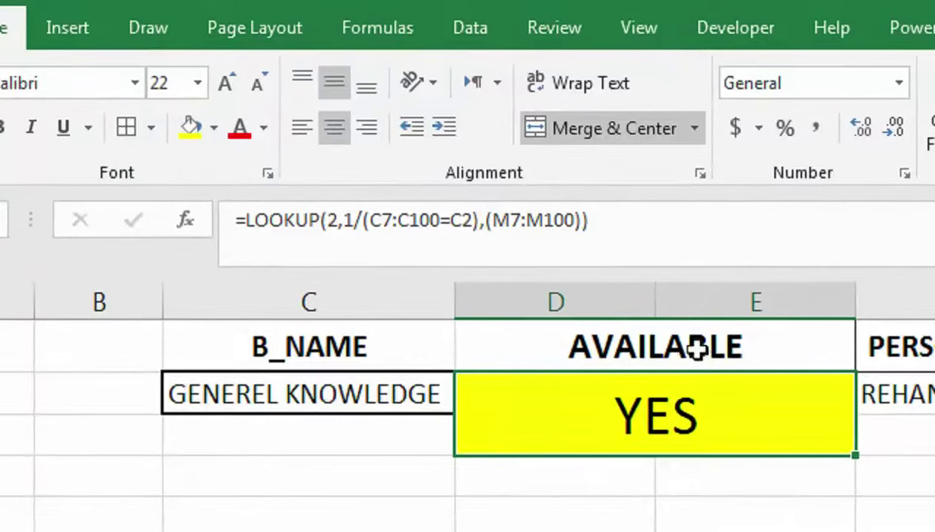
pyautogui.click(441, 389)
pyautogui.click(466, 393)
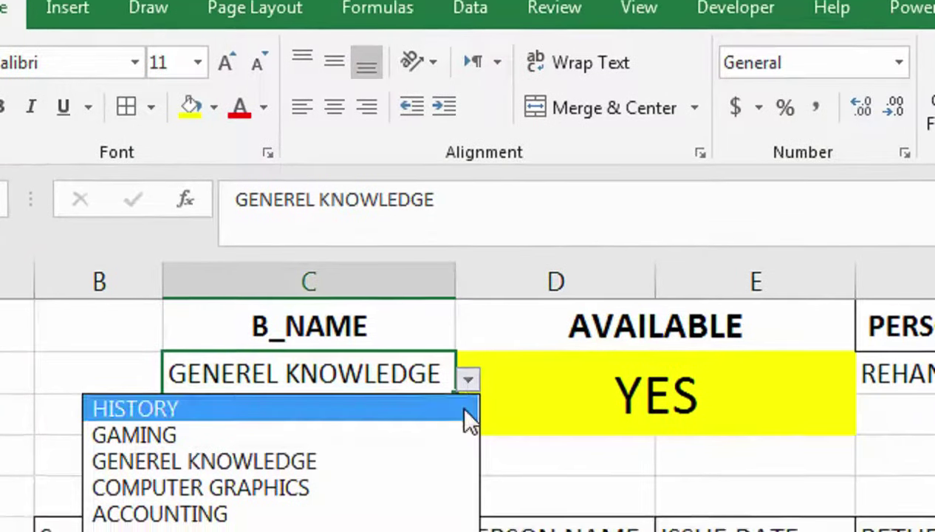
pyautogui.click(467, 408)
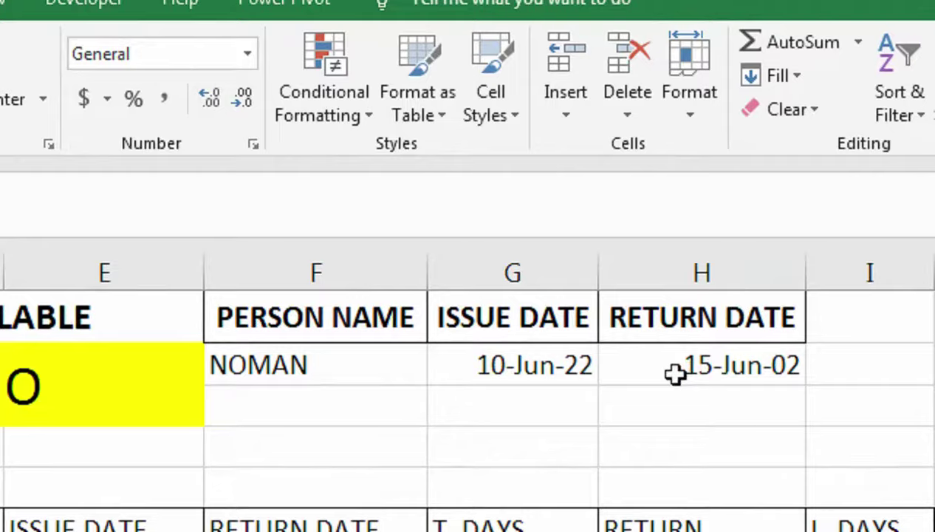
pyautogui.click(186, 376)
pyautogui.click(232, 399)
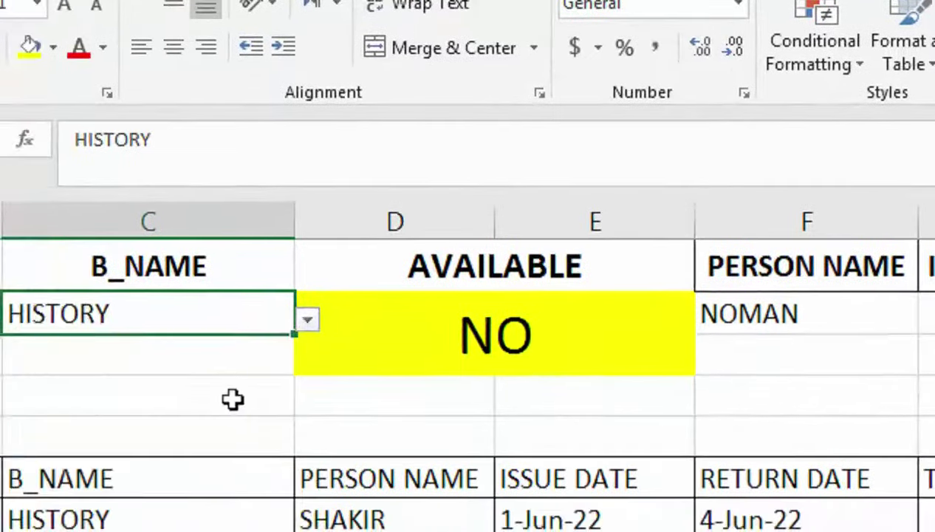
pyautogui.click(307, 319)
pyautogui.click(235, 404)
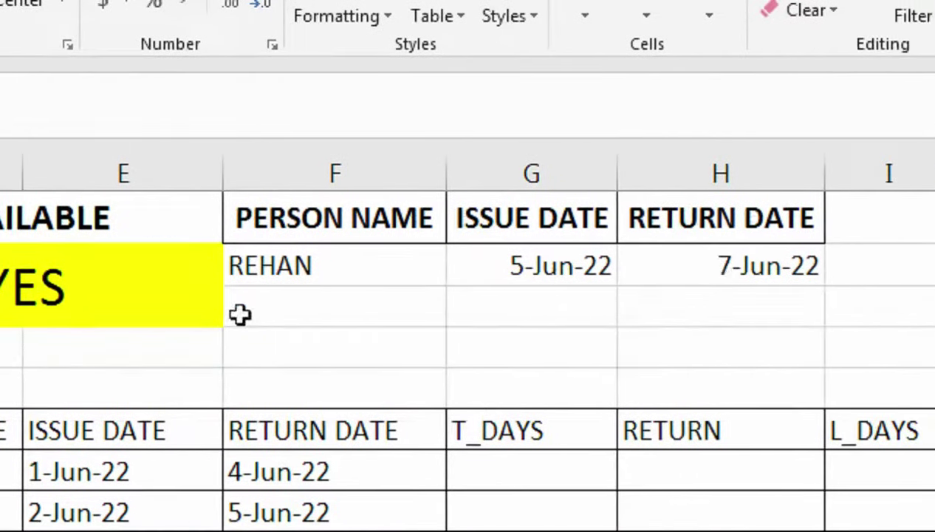
pyautogui.click(233, 282)
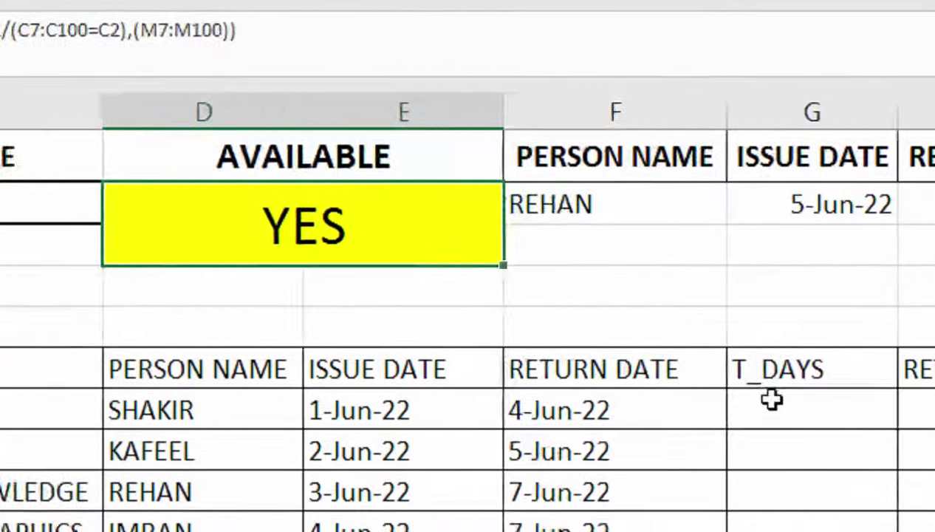
# Compute T_DAYS as return date minus issue date in G7 and fill it down the column
pyautogui.click(772, 399)
pyautogui.write('=')
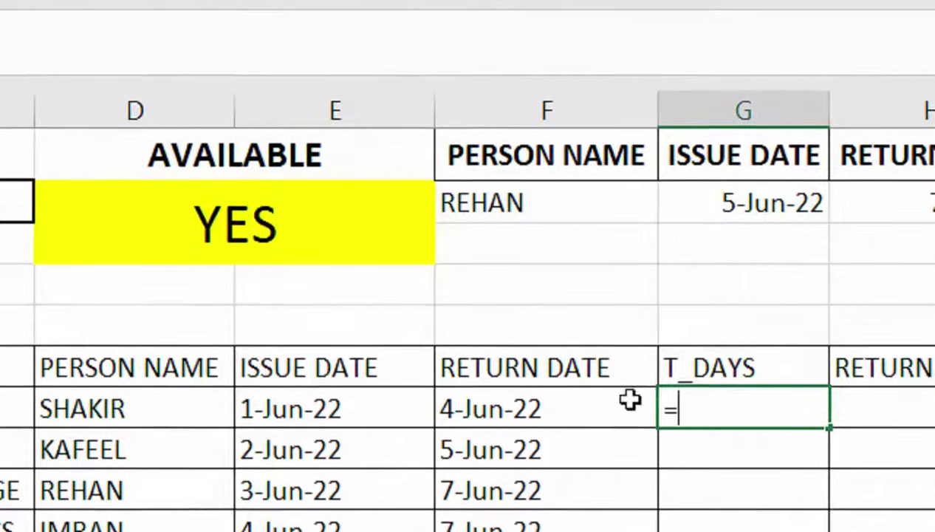
pyautogui.click(621, 406)
pyautogui.write('-')
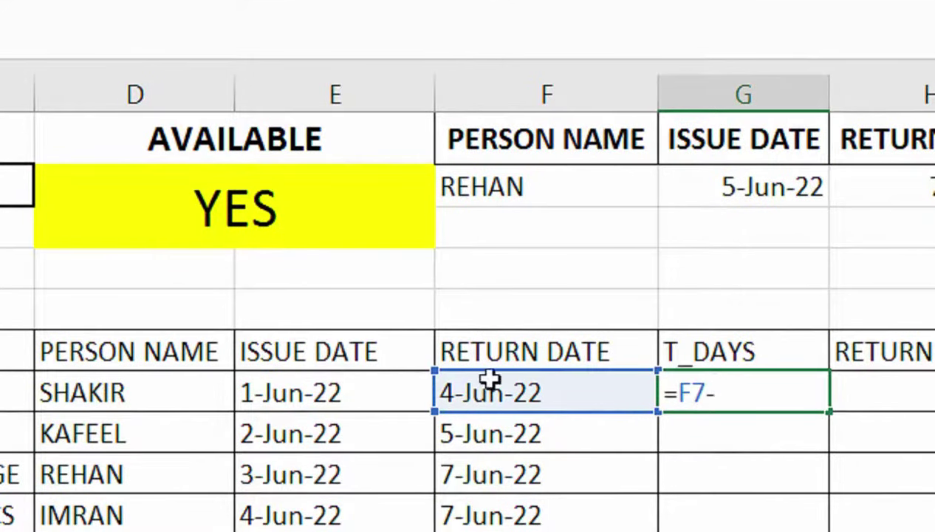
pyautogui.click(379, 386)
pyautogui.press('Return')
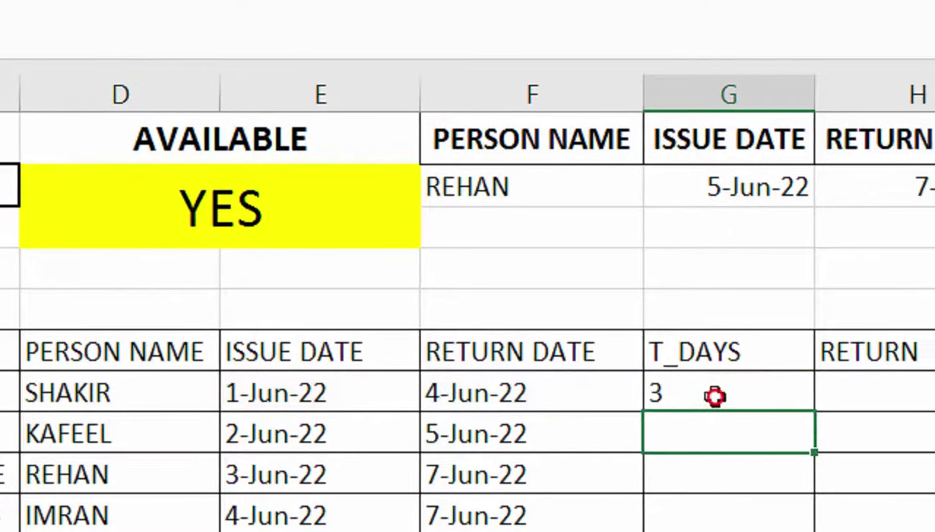
pyautogui.click(716, 395)
pyautogui.doubleClick(729, 401)
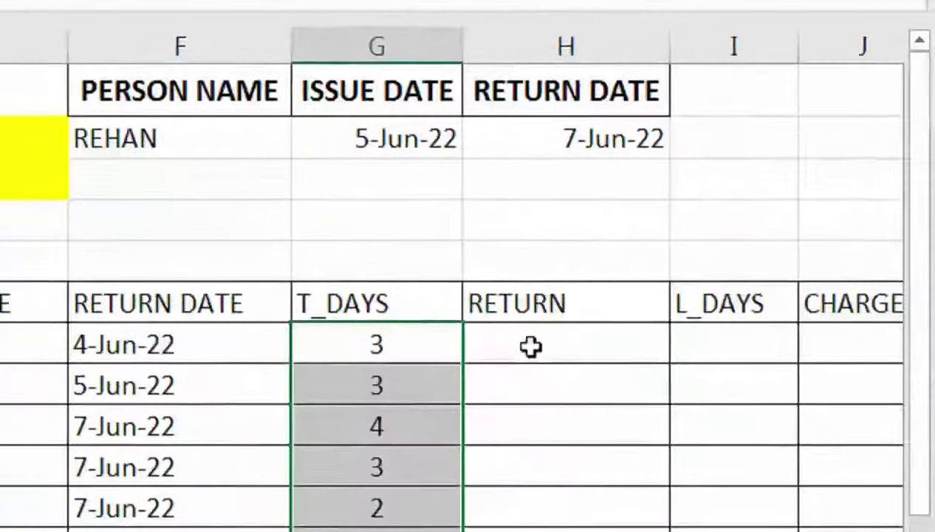
# Enter RETURN dates 6-Jun-22 and 5-Jun-22, filling 5-Jun-22 into the cells below
pyautogui.click(530, 345)
pyautogui.write('6-JUN-22')
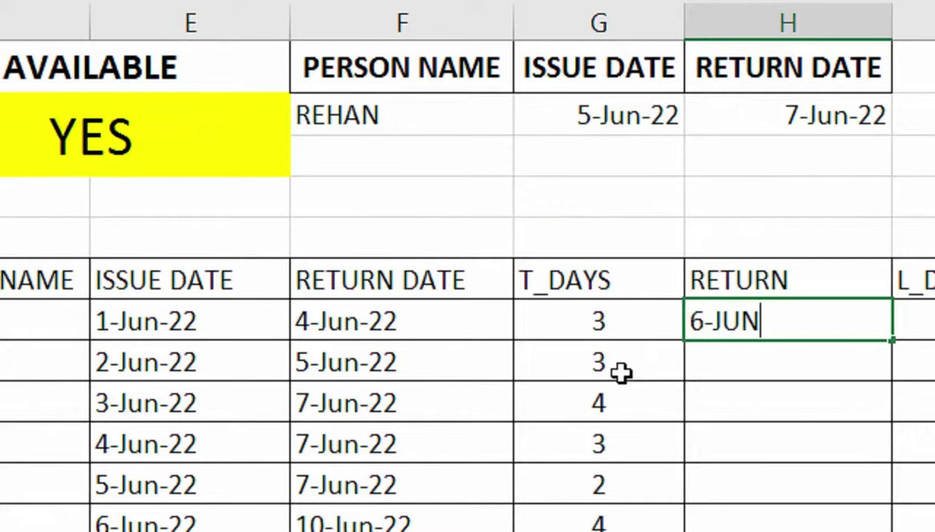
pyautogui.press('Return')
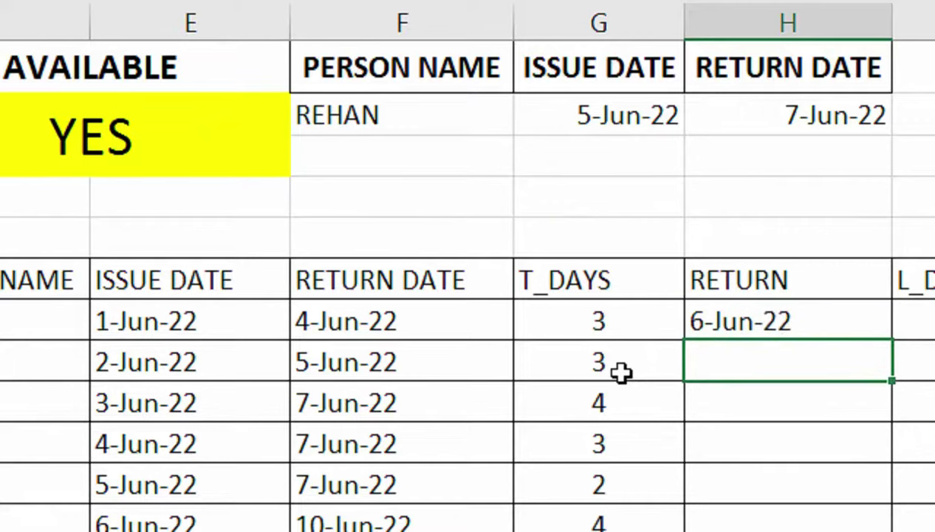
pyautogui.click(700, 319)
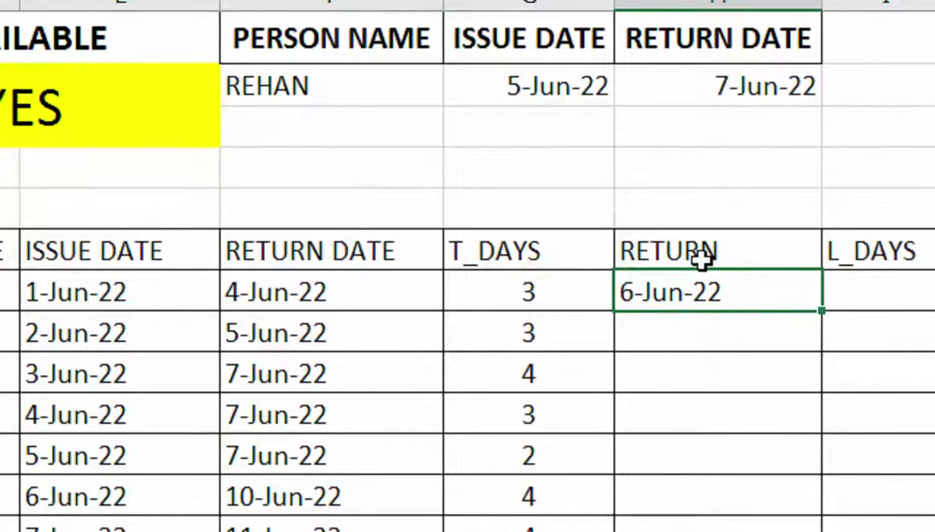
pyautogui.click(683, 336)
pyautogui.write('5-JUN-')
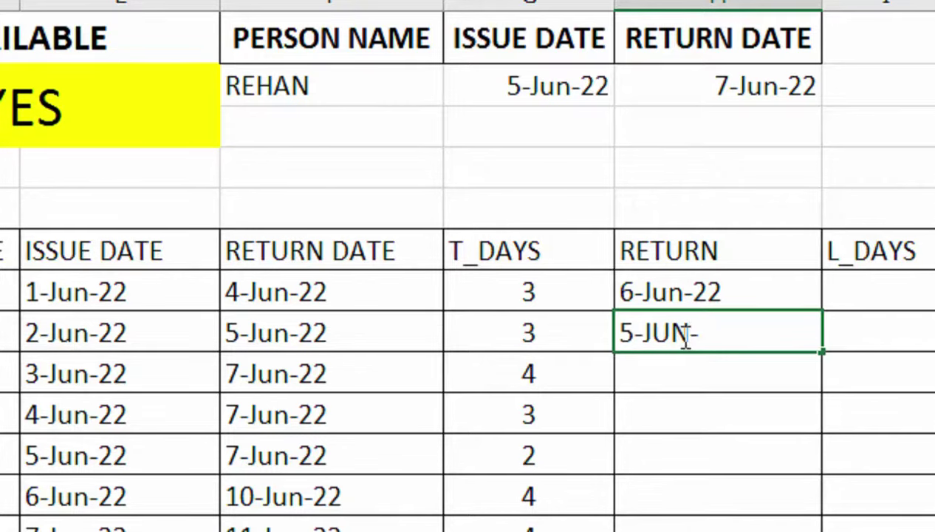
pyautogui.write('22')
pyautogui.press('Return')
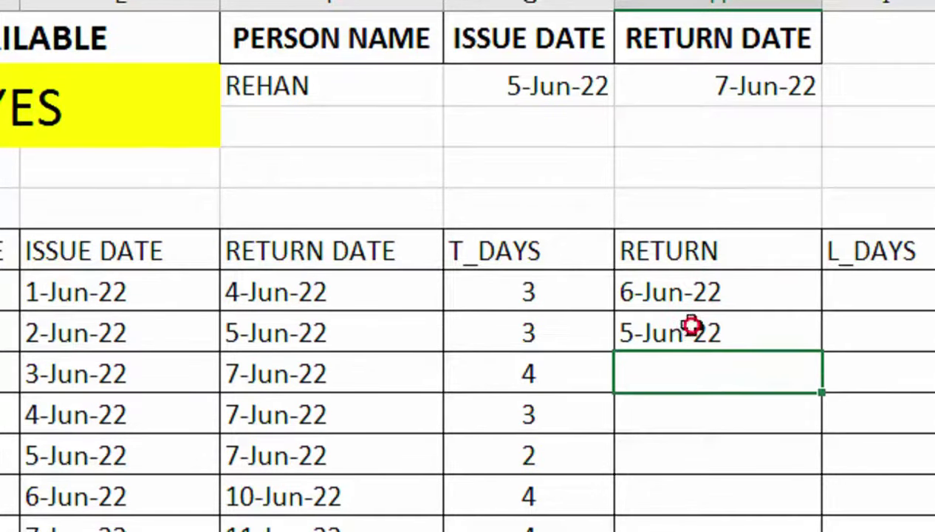
pyautogui.moveTo(690, 326); pyautogui.dragTo(700, 523)
pyautogui.hotkey('ctrl', 'd')
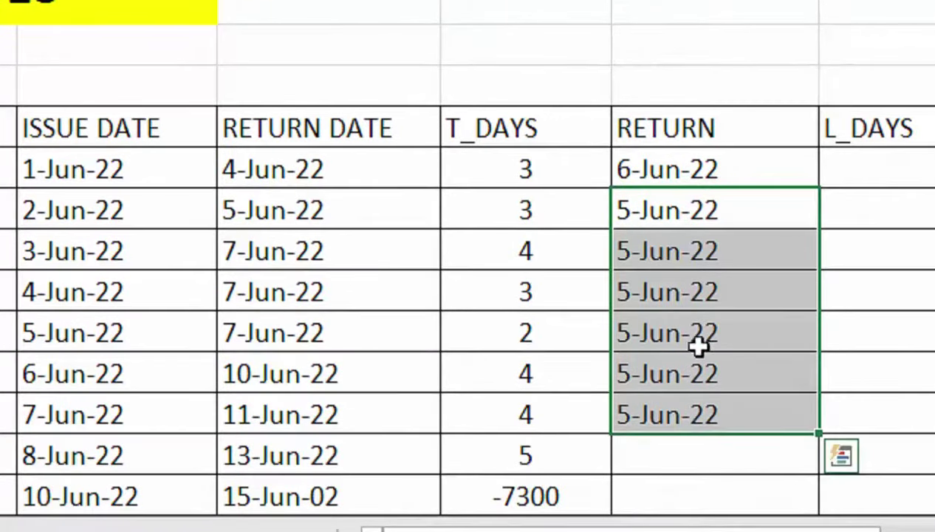
# Copy the RETURN DATE values from the 3-Jun row onward into the RETURN column
pyautogui.moveTo(303, 253); pyautogui.dragTo(303, 382)
pyautogui.hotkey('ctrl', 'c')
pyautogui.click(651, 233)
pyautogui.hotkey('ctrl', 'v')
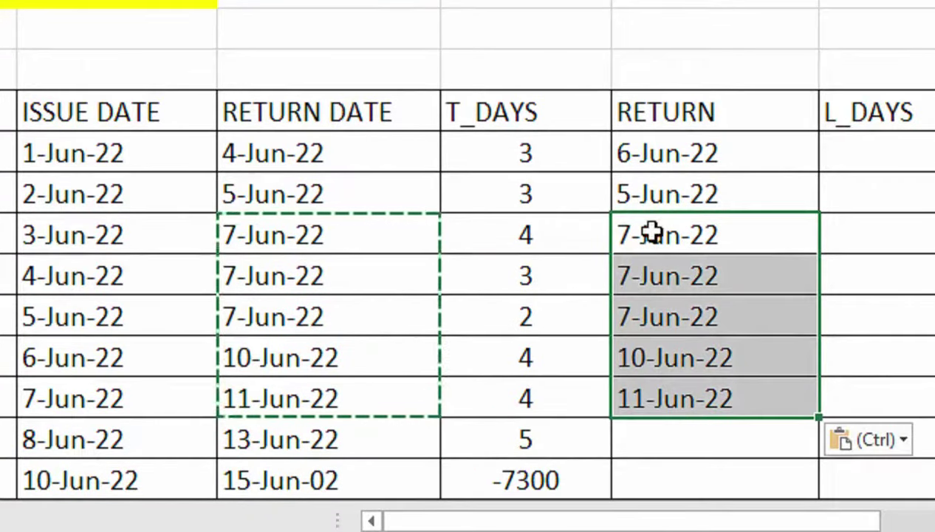
pyautogui.scroll(-1, 323, 399)
# Enter the remaining RETURN dates 15-Jun-22 and 18-Jun-22
pyautogui.click(628, 402)
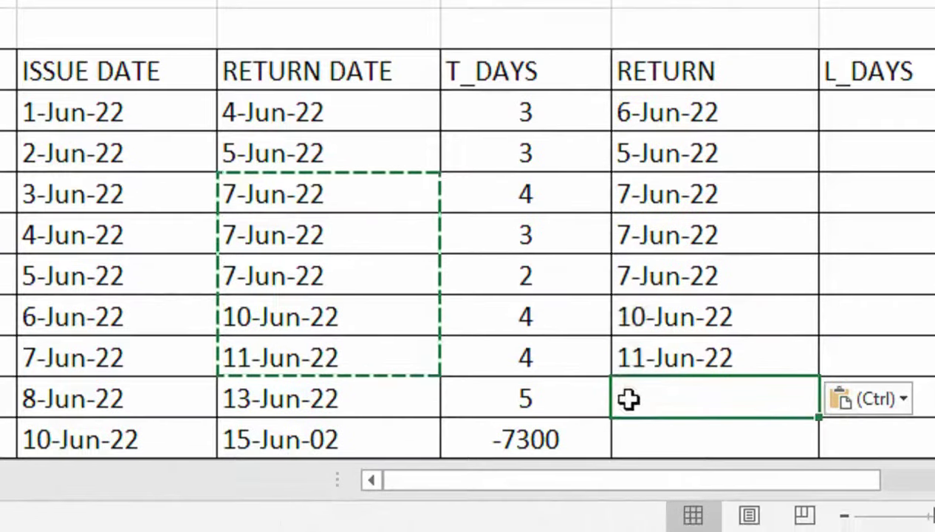
pyautogui.press('F2')
pyautogui.write('15-')
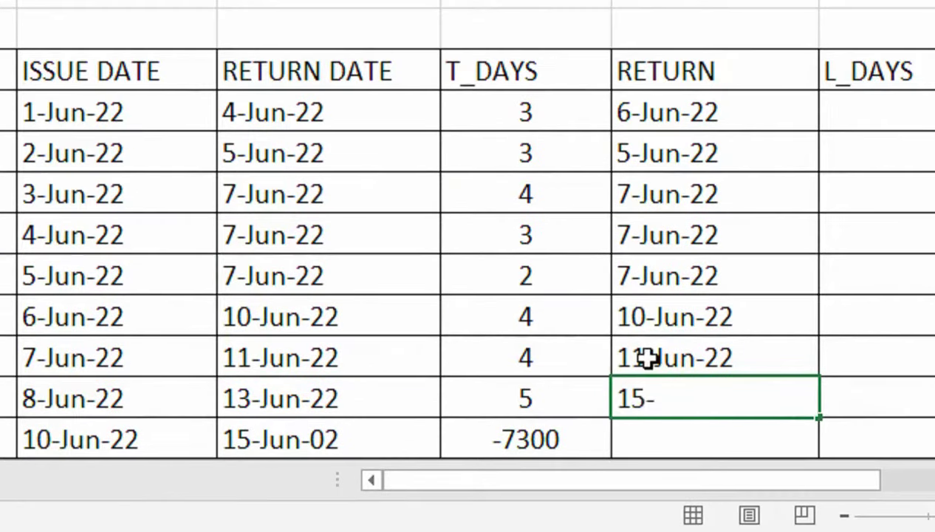
pyautogui.write('JUN-')
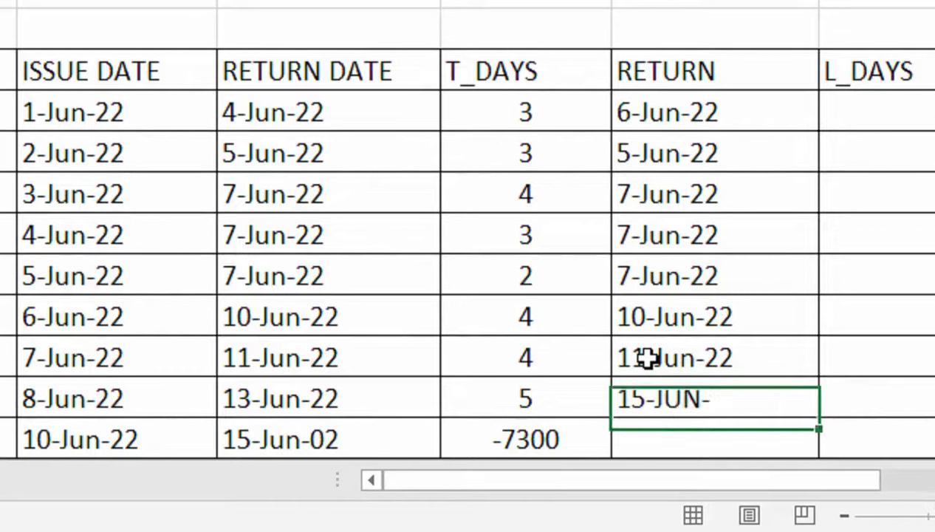
pyautogui.press('Return')
pyautogui.press('Up')
pyautogui.press('F2')
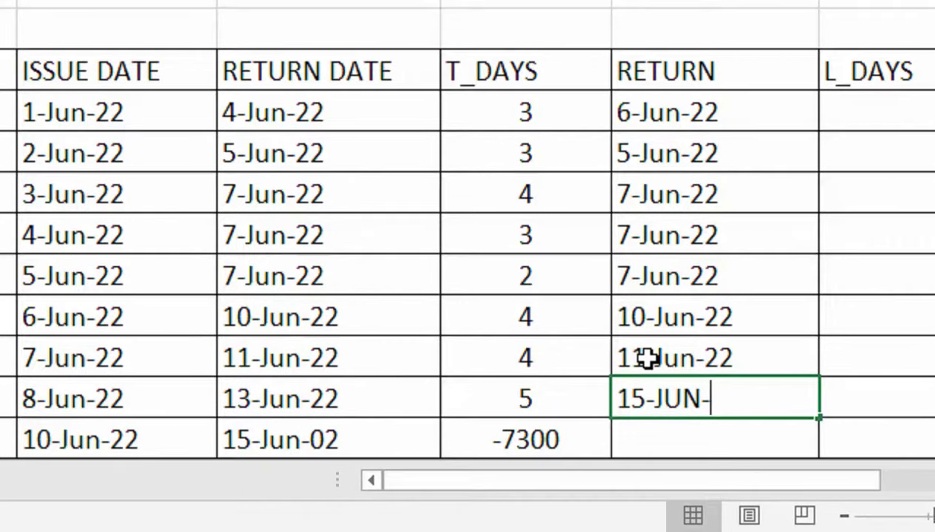
pyautogui.write('22')
pyautogui.press('Return')
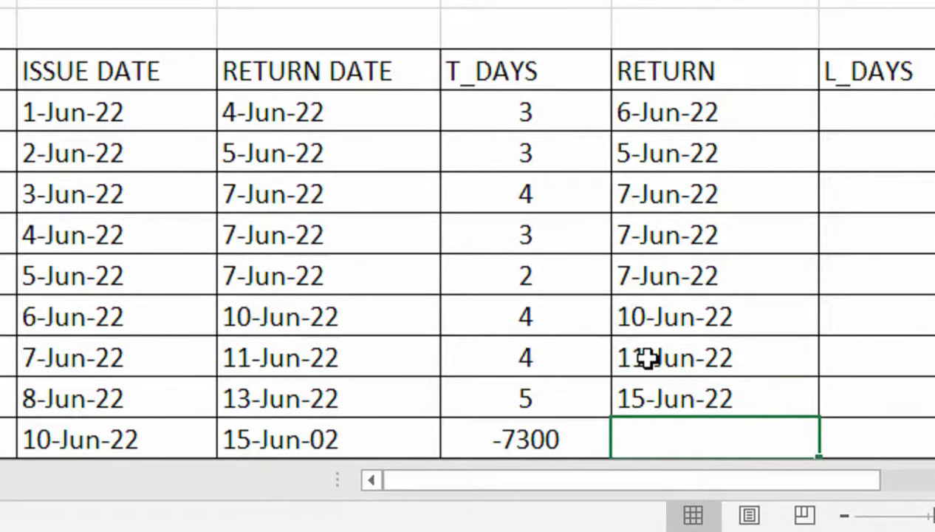
pyautogui.write('18-JUN-22')
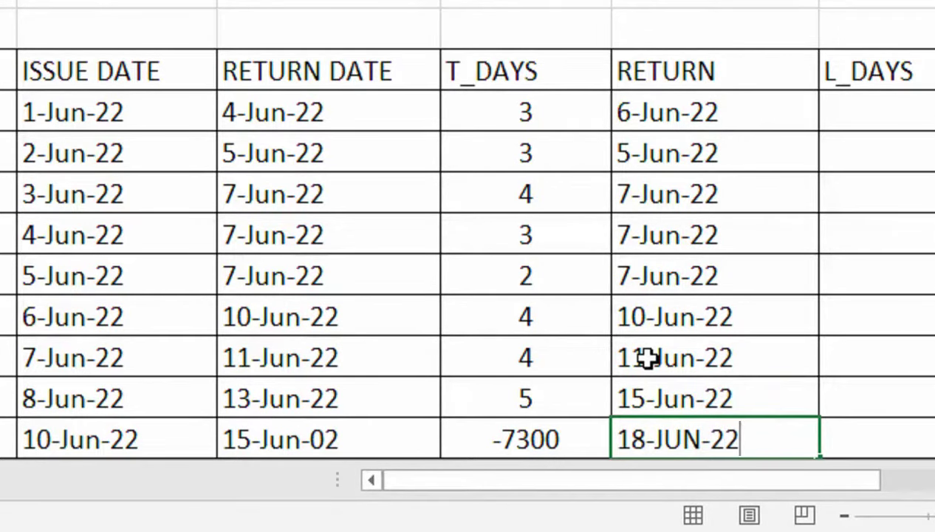
pyautogui.press('Tab')
pyautogui.click(735, 166)
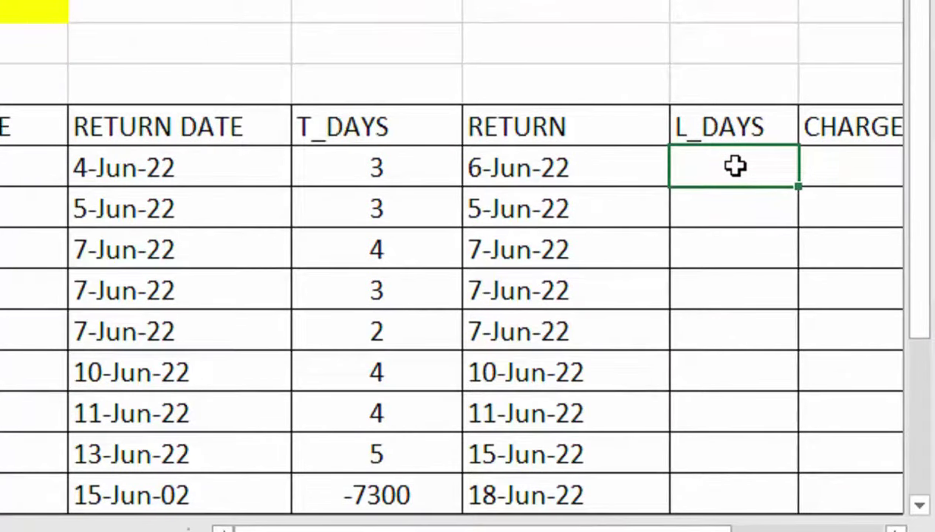
pyautogui.write('=')
# Start a date subtraction in I7, then clear it to restart the formula
pyautogui.press('Left')
pyautogui.press('Left')
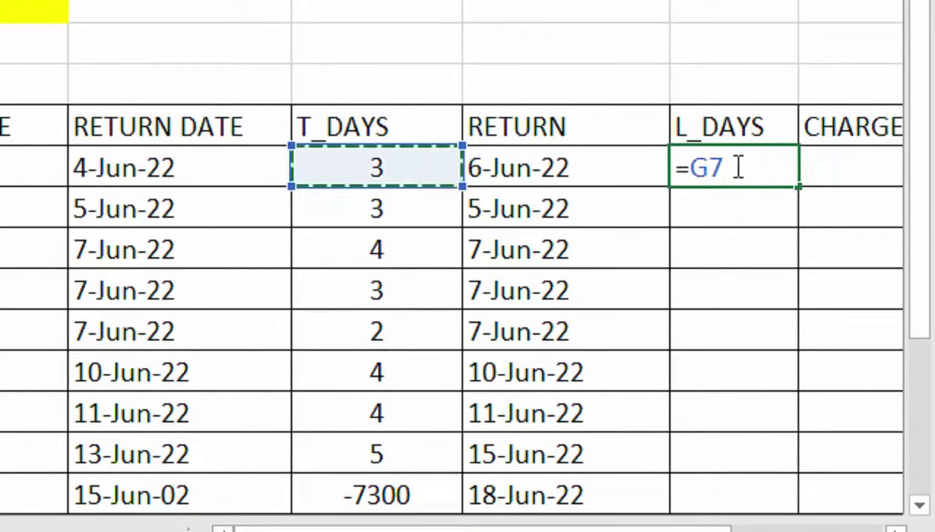
pyautogui.press('Right')
pyautogui.write('-')
pyautogui.press('Left')
pyautogui.press('Left')
pyautogui.press('Left')
pyautogui.press('Left')
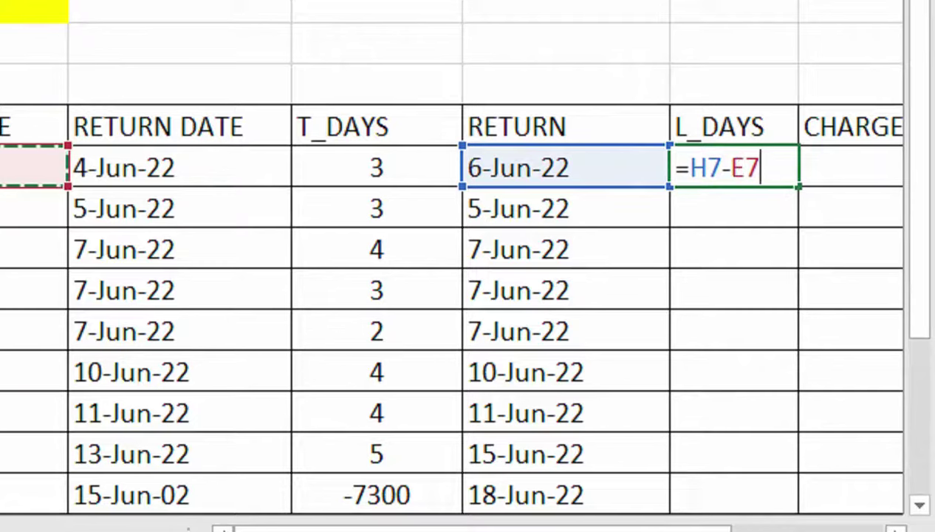
pyautogui.press('BackSpace')
pyautogui.press('BackSpace')
pyautogui.press('BackSpace')
pyautogui.press('BackSpace')
pyautogui.press('BackSpace')
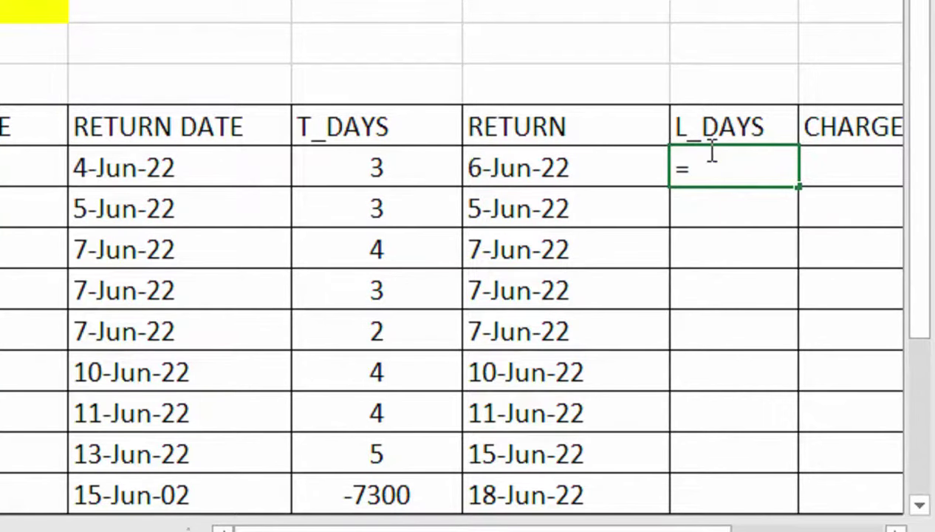
# Enter a first IF late-days formula in I7 testing whether H7 is blank; it returns -44715
pyautogui.write('IF(')
pyautogui.click(619, 151)
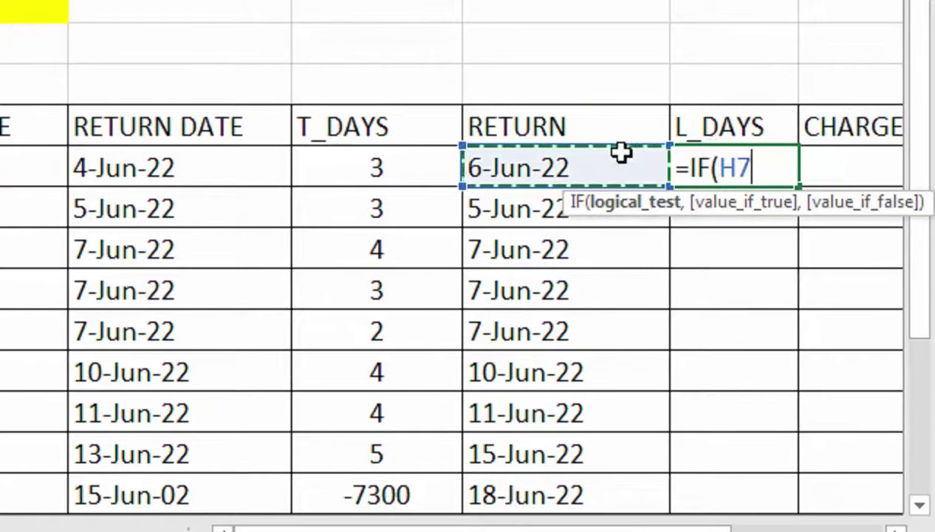
pyautogui.write('=')
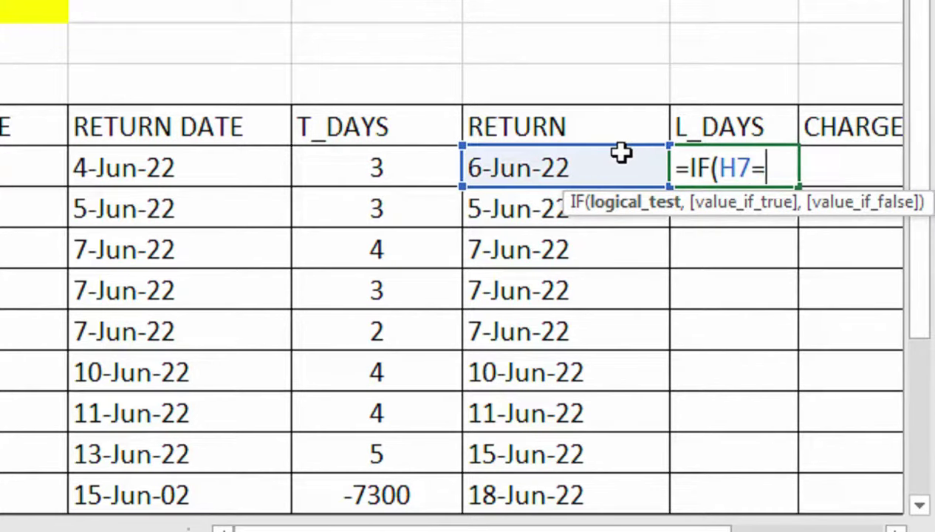
pyautogui.write('"",0')
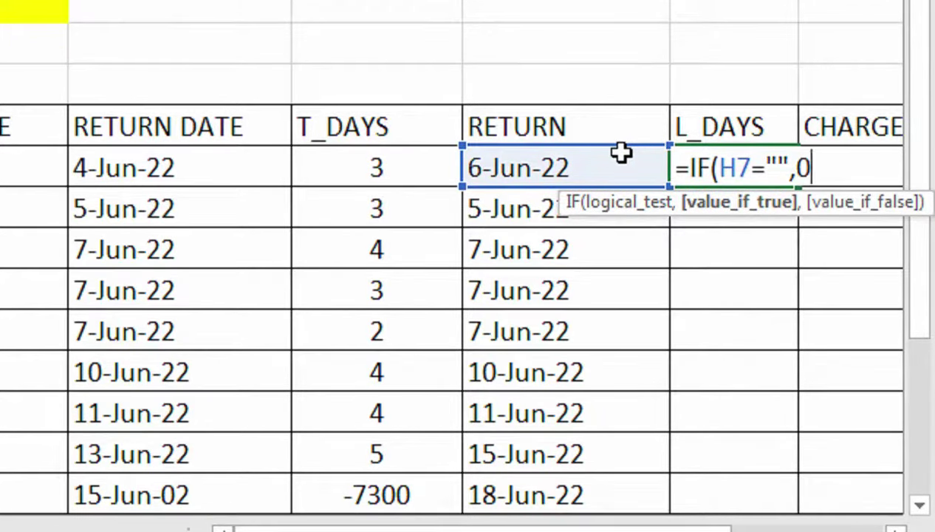
pyautogui.write(',(')
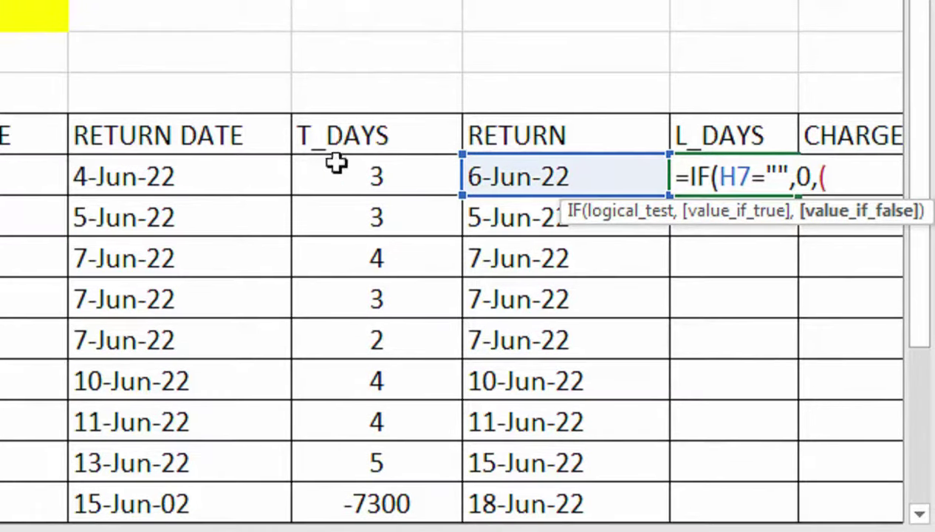
pyautogui.click(218, 174)
pyautogui.write('-')
pyautogui.click(67, 176)
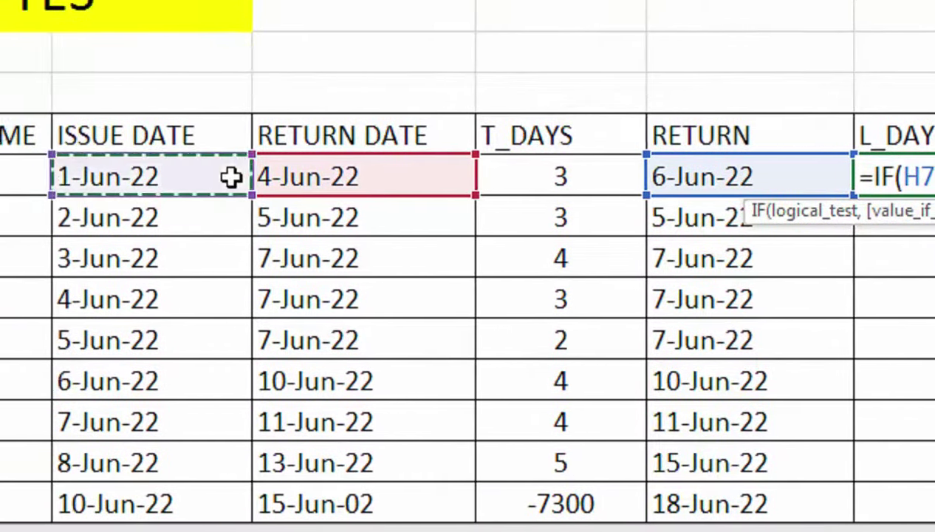
pyautogui.write(')')
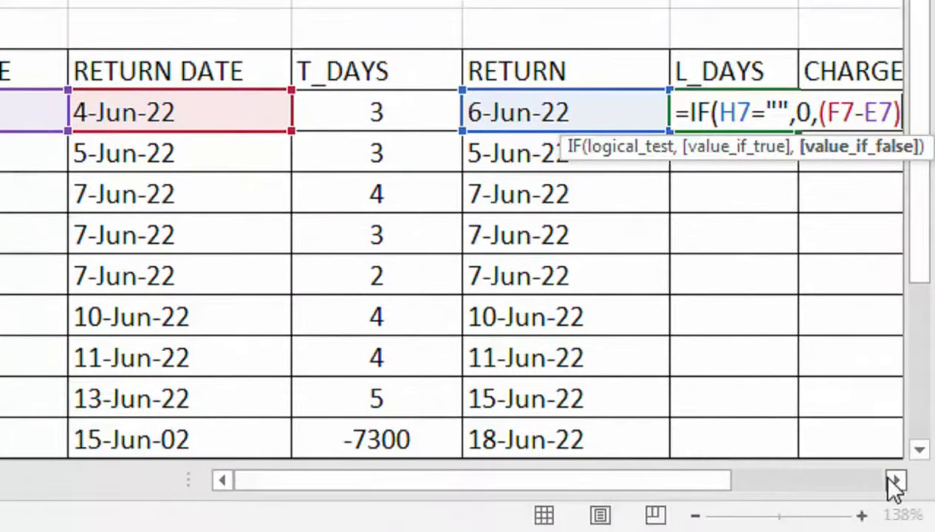
pyautogui.click(895, 484)
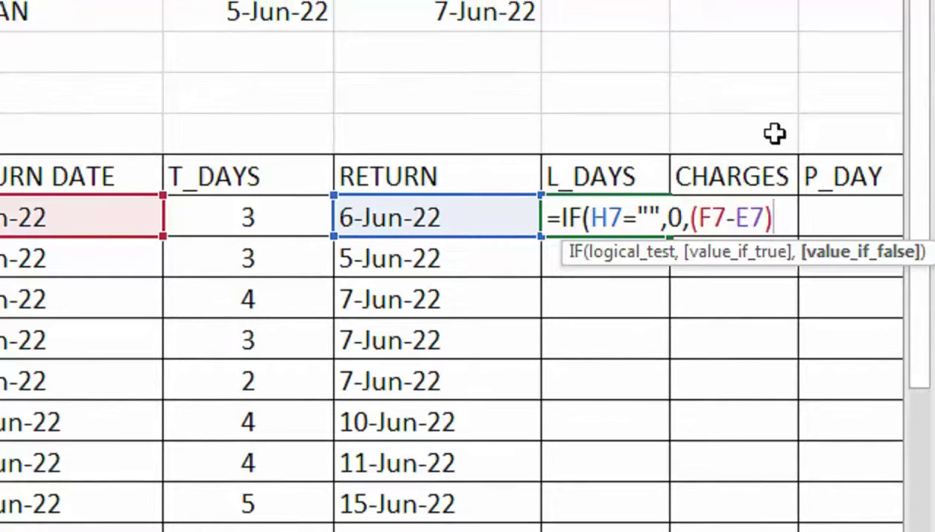
pyautogui.write('-')
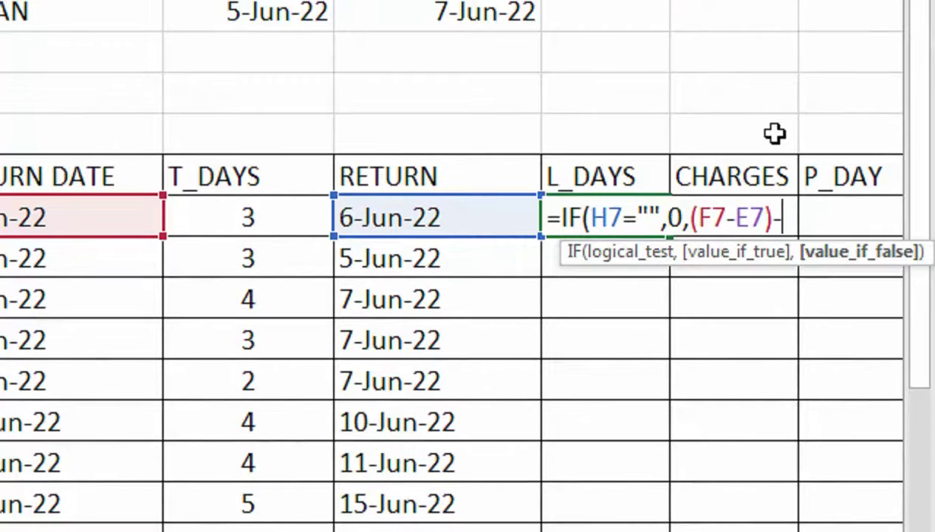
pyautogui.click(452, 214)
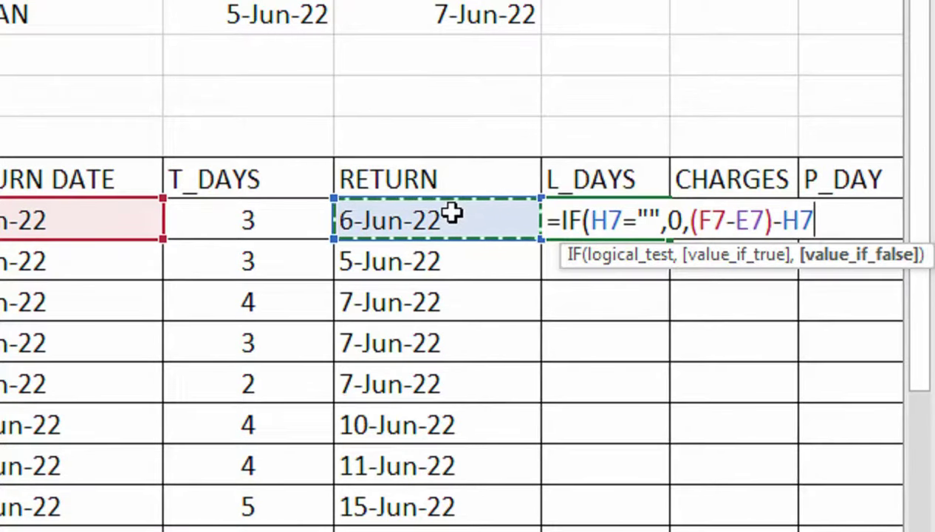
pyautogui.write(')')
pyautogui.press('Return')
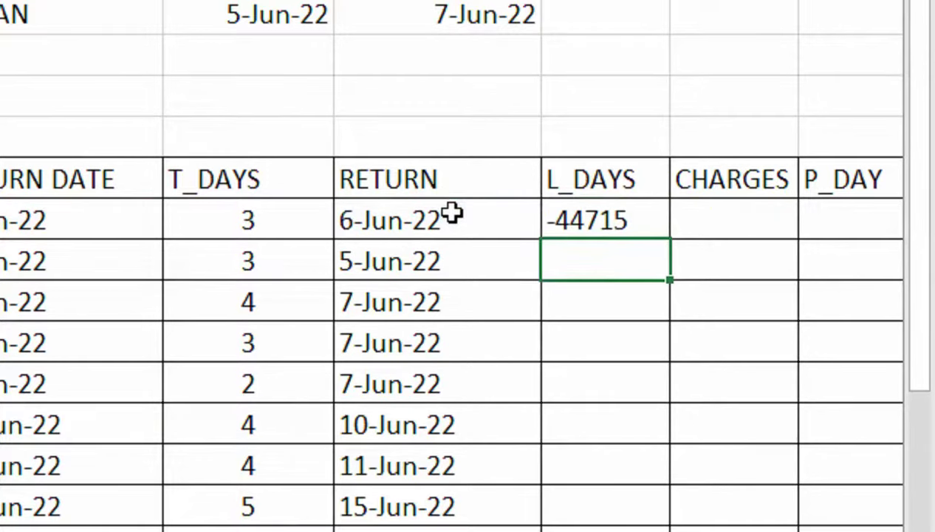
# Correct I7 to =IF(H7="",0,(H7-E7)-G7), giving 2 late days
pyautogui.click(620, 220)
pyautogui.doubleClick(607, 215)
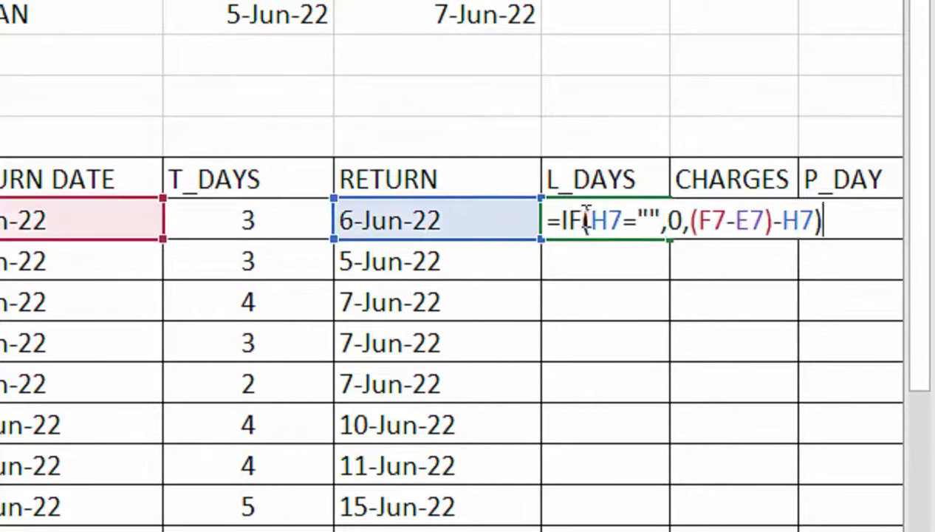
pyautogui.moveTo(721, 218); pyautogui.dragTo(699, 222)
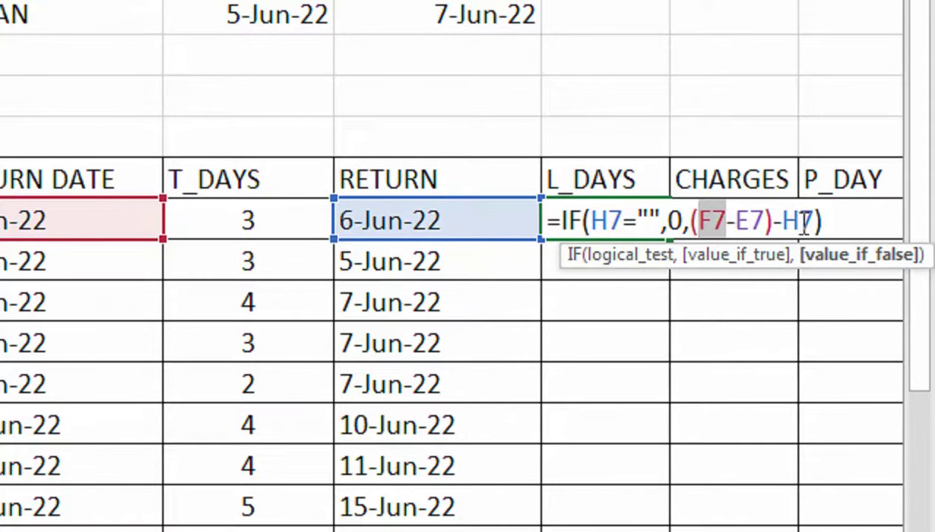
pyautogui.moveTo(814, 220); pyautogui.dragTo(700, 229)
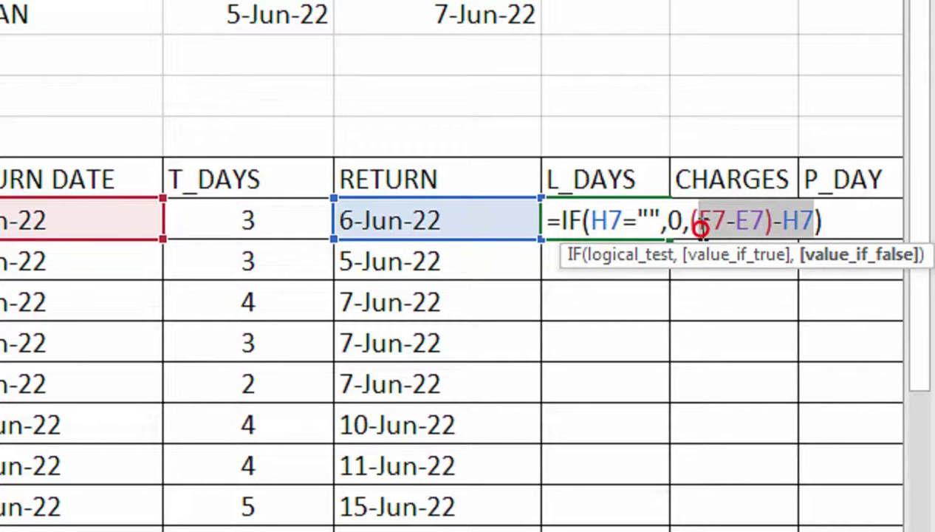
pyautogui.press('BackSpace')
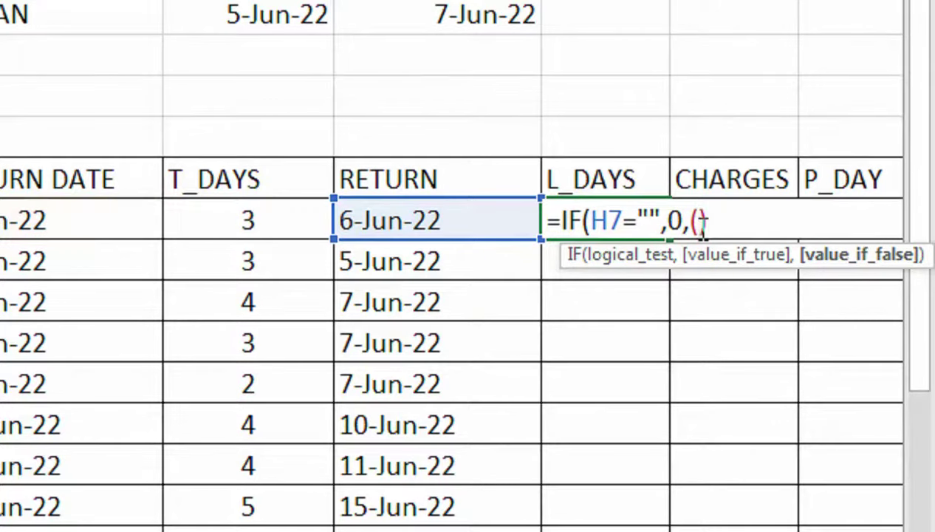
pyautogui.click(373, 222)
pyautogui.write('-')
pyautogui.click(229, 222)
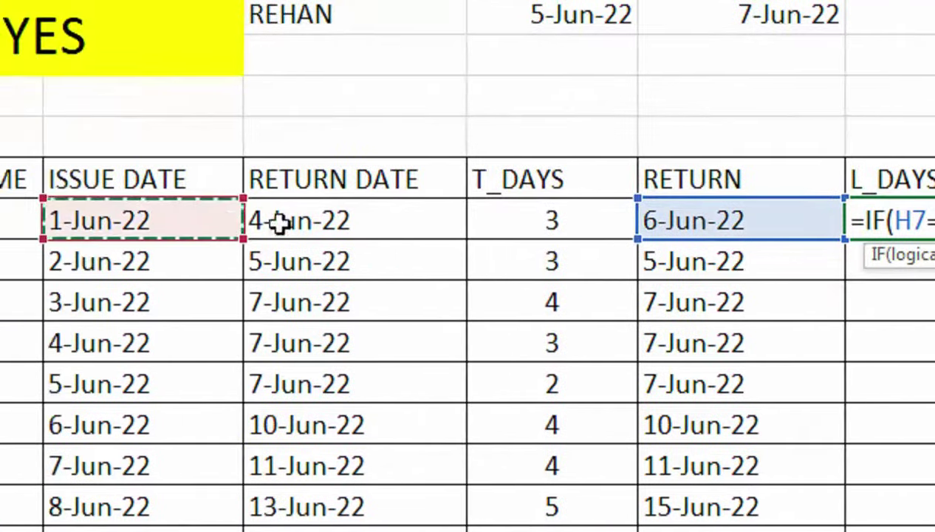
pyautogui.write(')-')
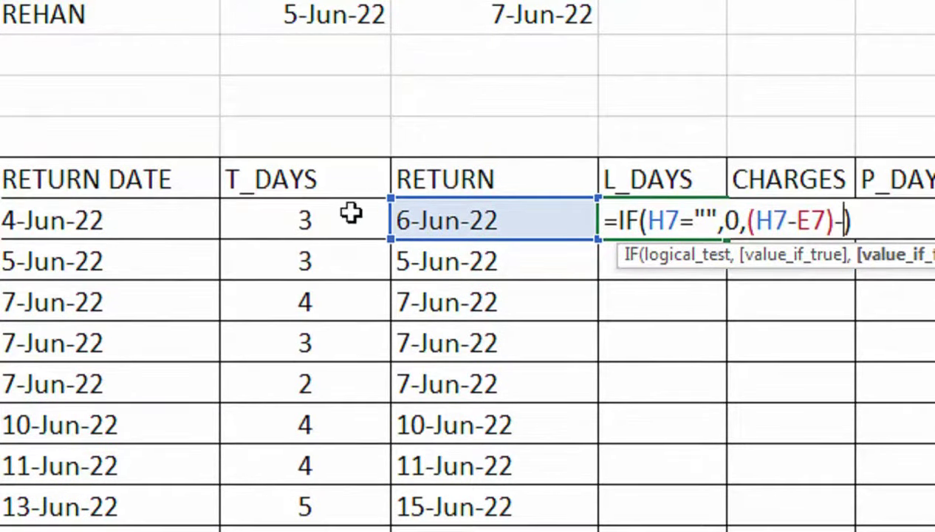
pyautogui.click(350, 213)
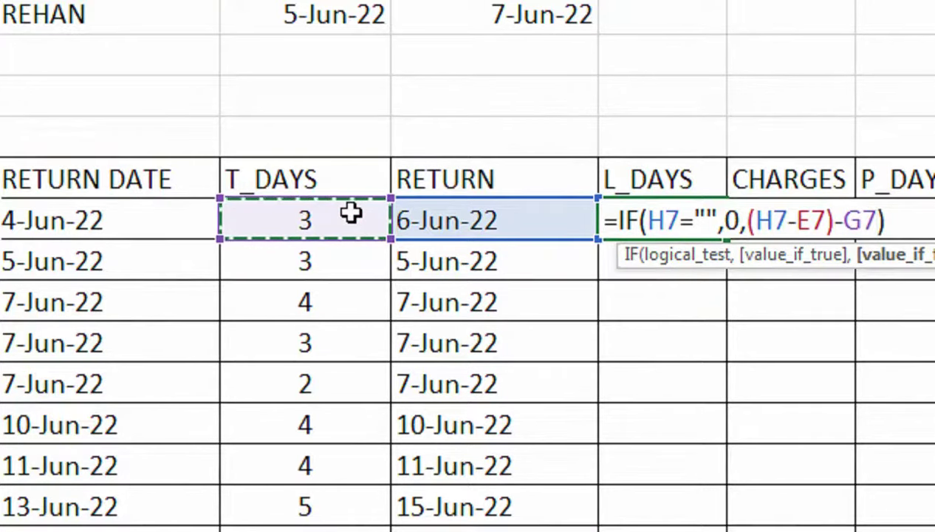
pyautogui.press('Return')
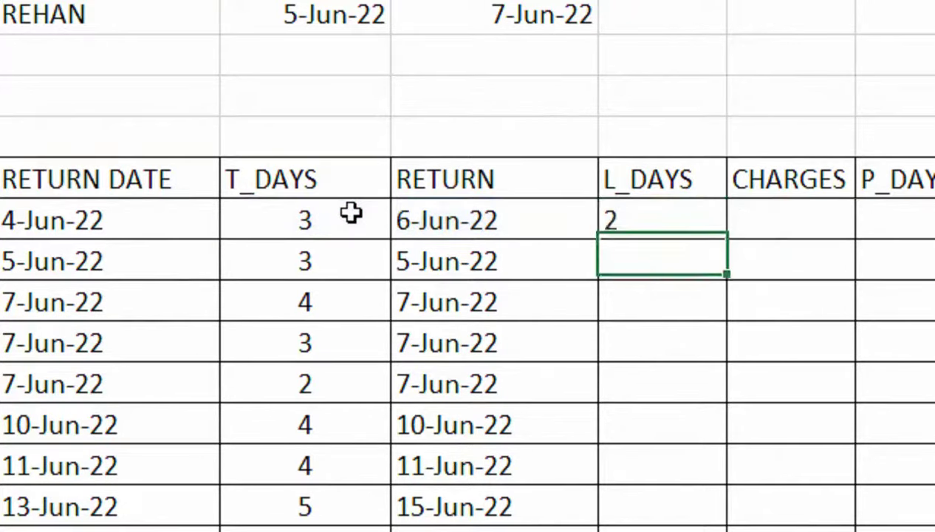
# Fill the L_DAYS formula down all rows and correct the last return date to 15-Jun-22
pyautogui.click(616, 214)
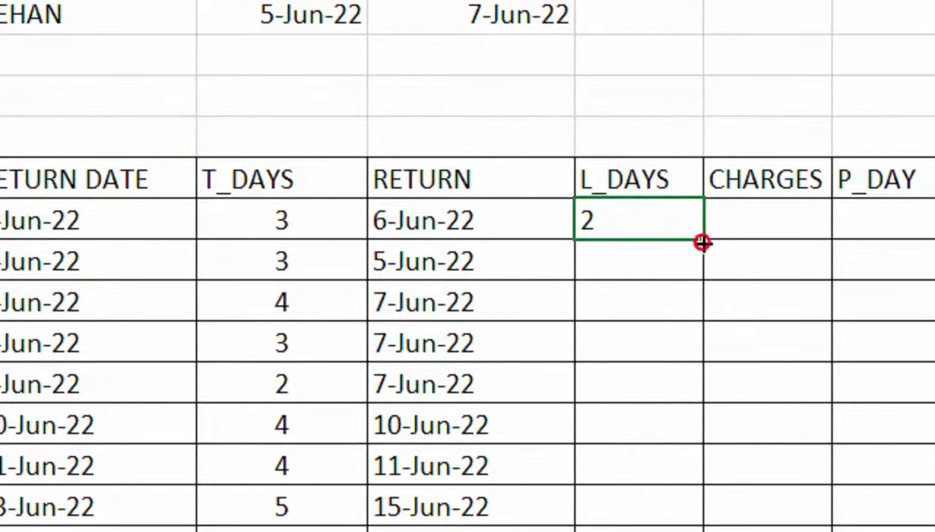
pyautogui.doubleClick(726, 240)
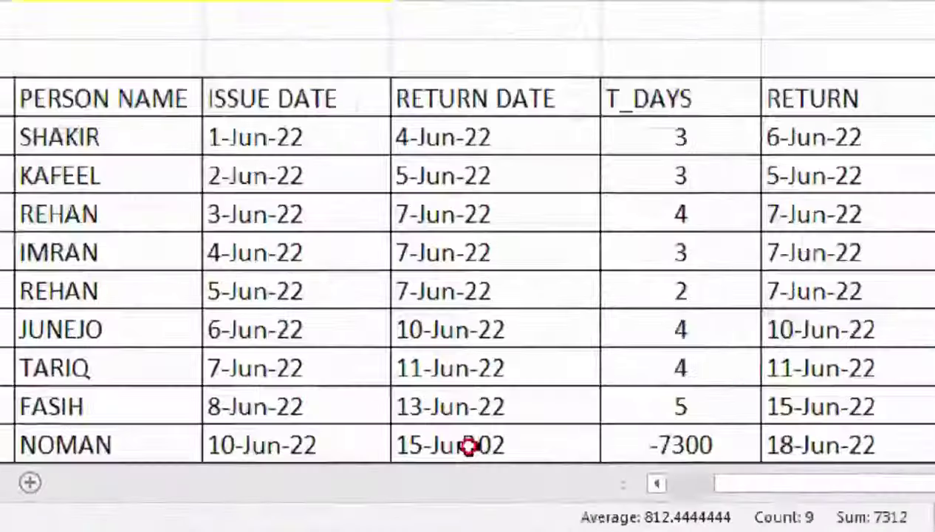
pyautogui.doubleClick(474, 441)
pyautogui.moveTo(485, 438); pyautogui.dragTo(502, 438)
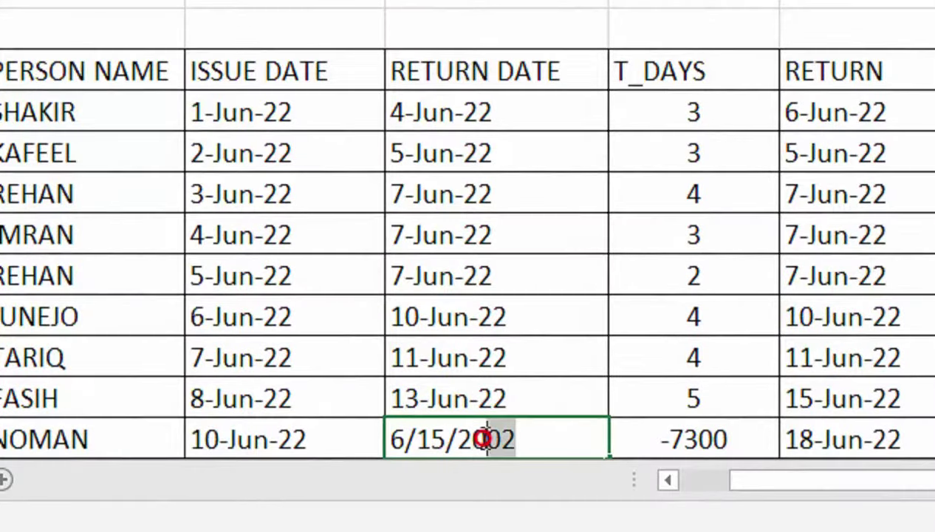
pyautogui.write('2')
pyautogui.press('Return')
# Apply Comma Style to all the L_DAYS values
pyautogui.moveTo(692, 387)
pyautogui.mouseDown()
pyautogui.moveTo(789, 319)
pyautogui.moveTo(720, 303)
pyautogui.mouseUp()
pyautogui.moveTo(705, 114); pyautogui.dragTo(702, 415)
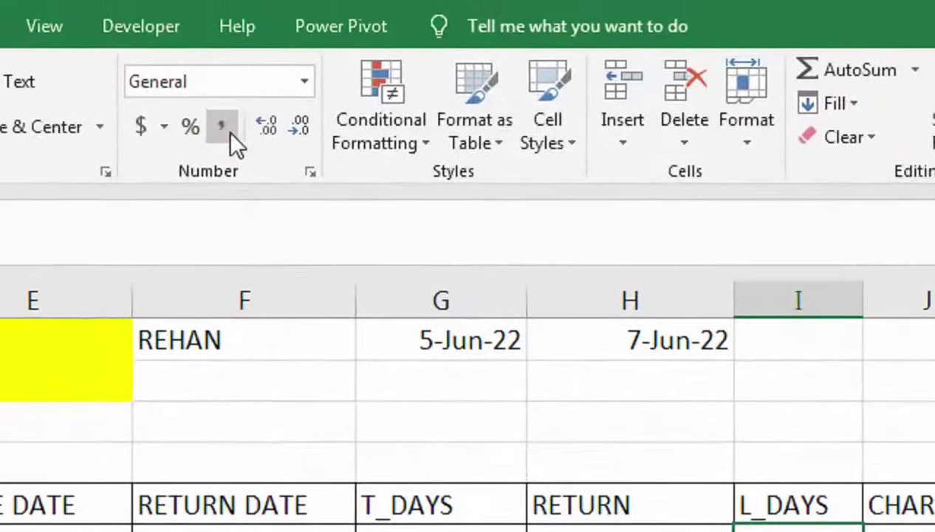
pyautogui.click(197, 98)
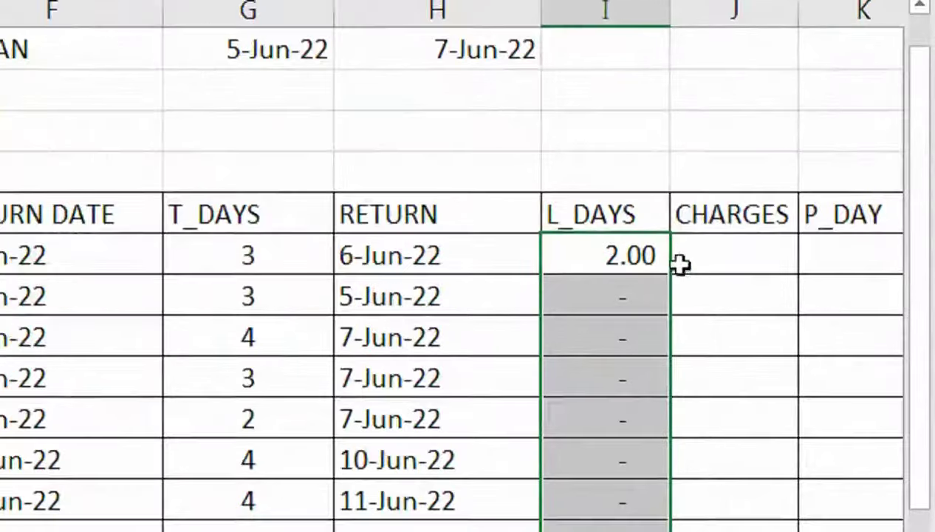
pyautogui.click(812, 296)
pyautogui.write('50')
pyautogui.press('Return')
pyautogui.write('60')
pyautogui.press('Return')
pyautogui.press('Return')
pyautogui.write('32')
pyautogui.press('Return')
pyautogui.press('Up')
pyautogui.write('3')
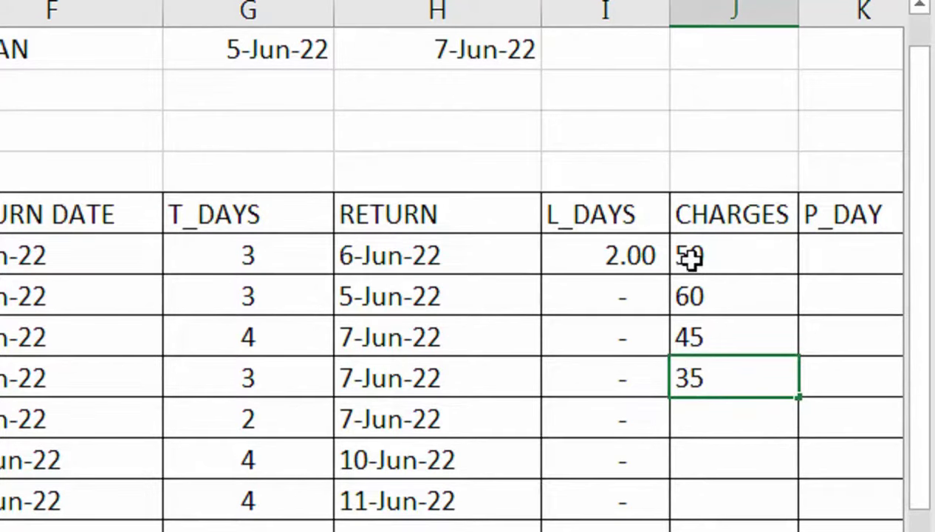
pyautogui.press('Return')
pyautogui.write('5')
pyautogui.press('Return')
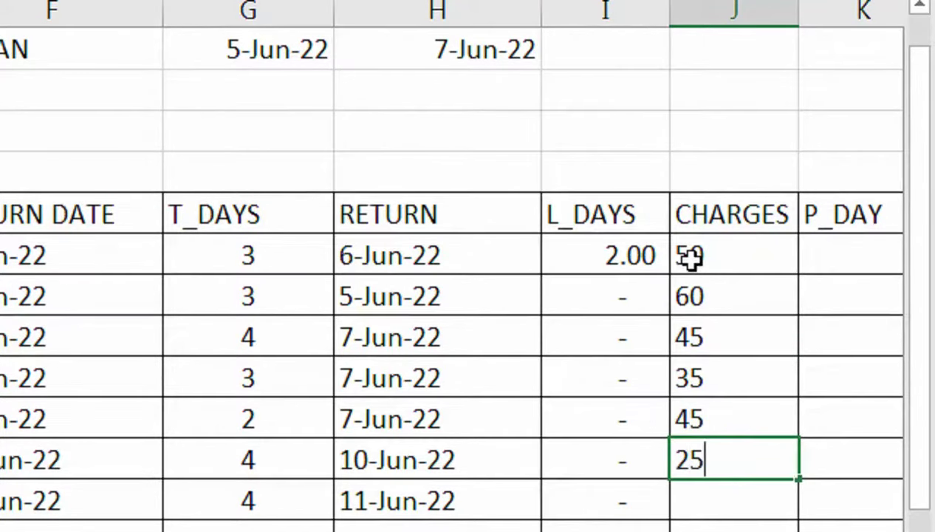
pyautogui.press('Return')
pyautogui.write('32')
pyautogui.press('Return')
pyautogui.scroll(-1, 731, 440)
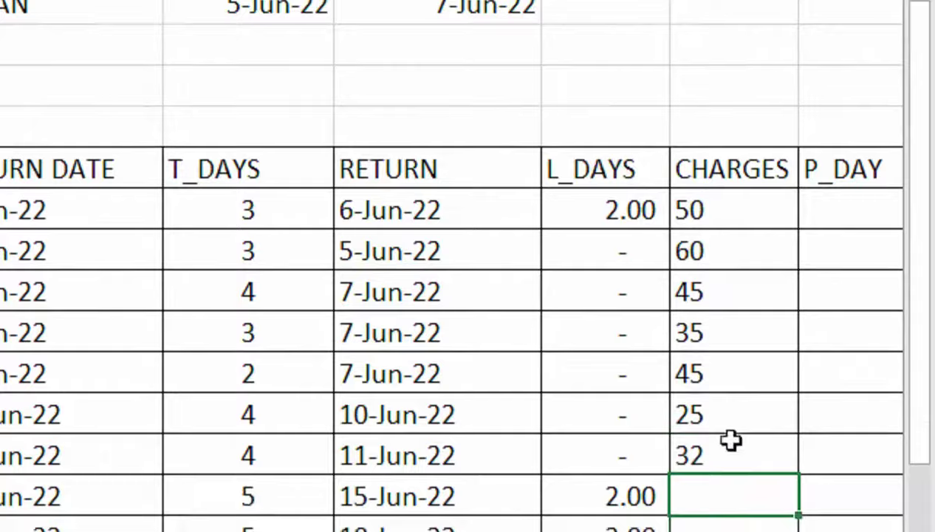
pyautogui.write('45')
pyautogui.press('Return')
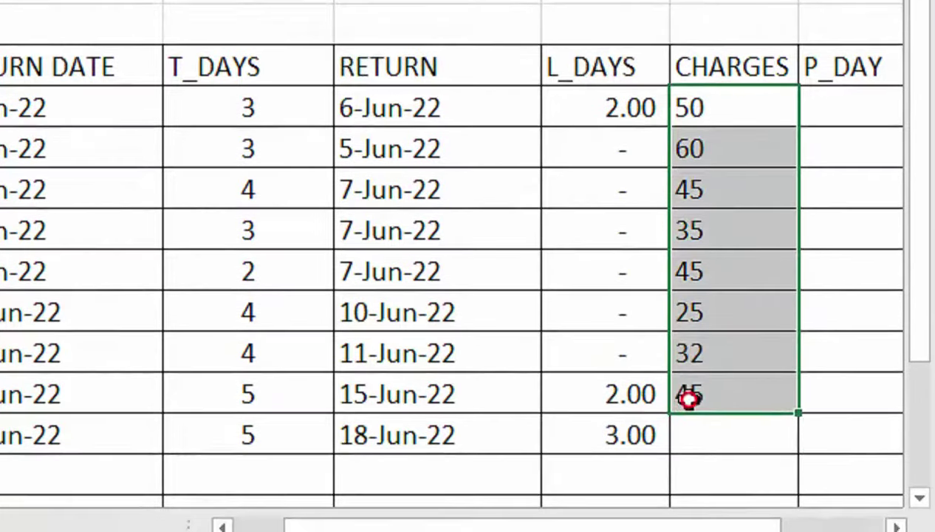
pyautogui.moveTo(697, 249); pyautogui.dragTo(687, 399)
pyautogui.press('Delete')
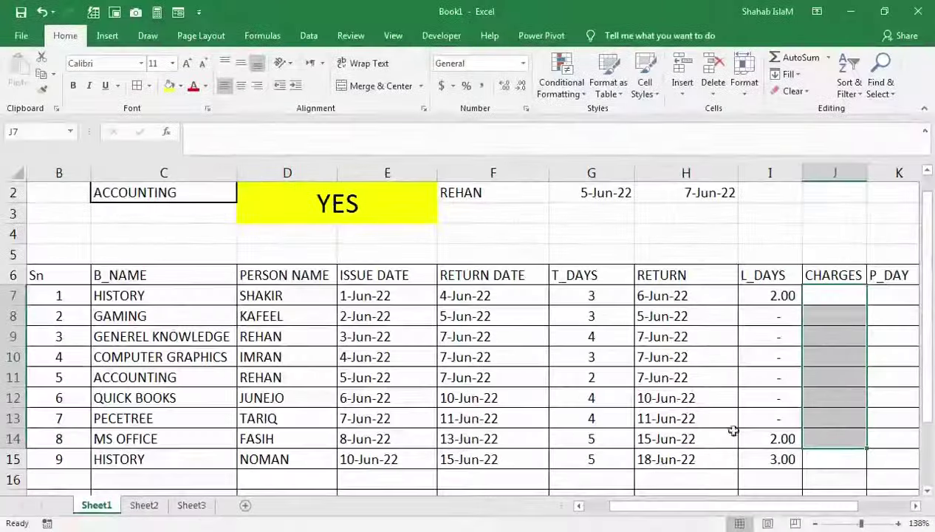
# Copy the Sn and B_NAME columns from Sheet1 and paste them at A1 on Sheet2
pyautogui.click(169, 288)
pyautogui.moveTo(160, 295); pyautogui.dragTo(177, 440)
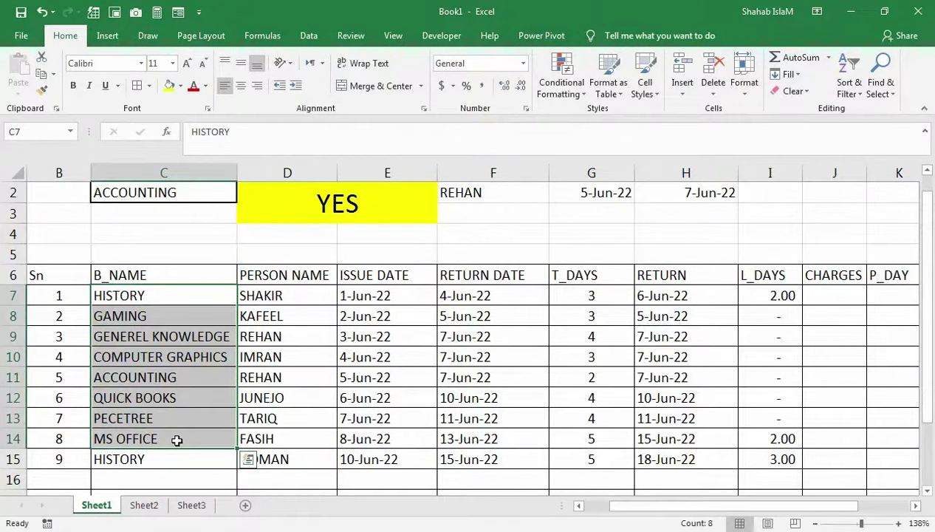
pyautogui.hotkey('ctrl', 'c')
pyautogui.click(144, 504)
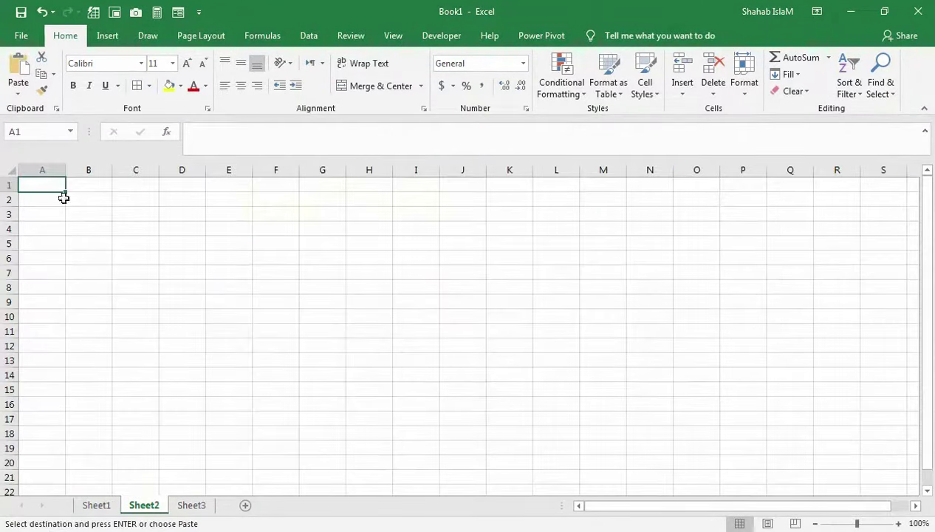
pyautogui.click(96, 505)
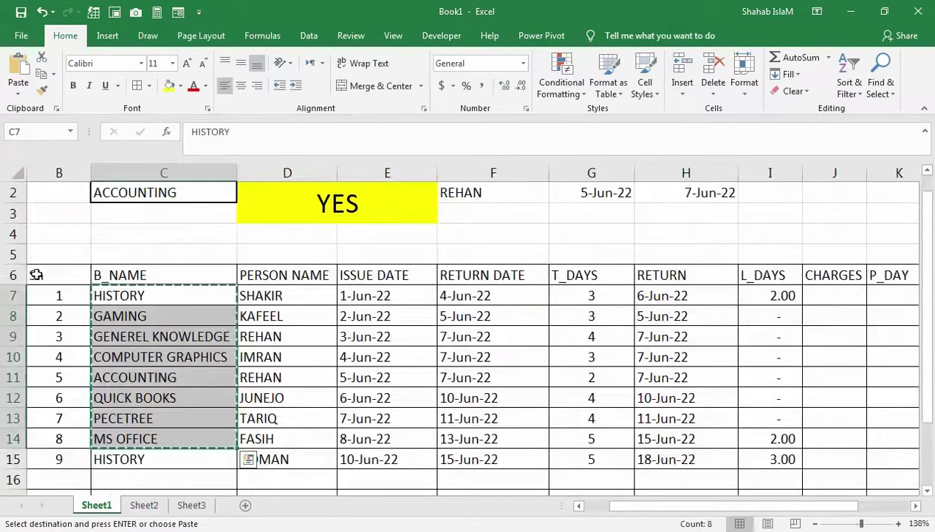
pyautogui.moveTo(33, 274); pyautogui.dragTo(140, 443)
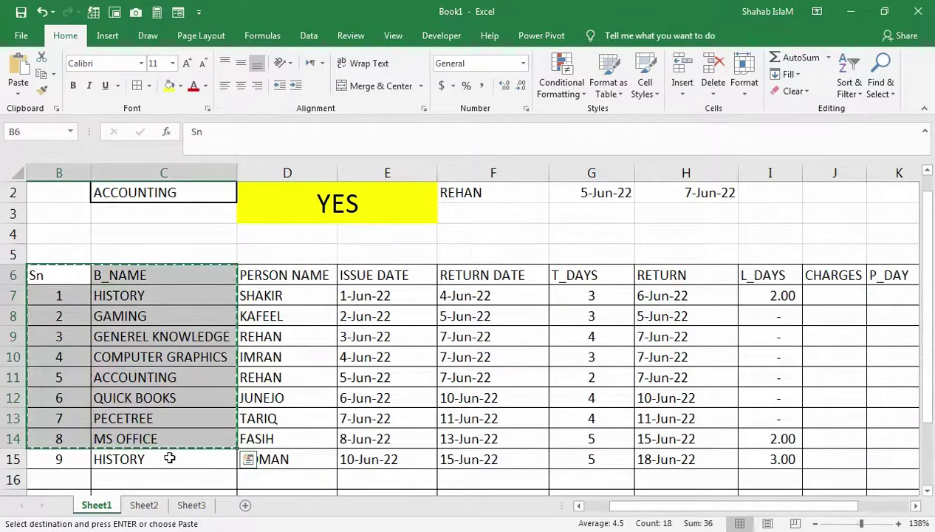
pyautogui.click(144, 505)
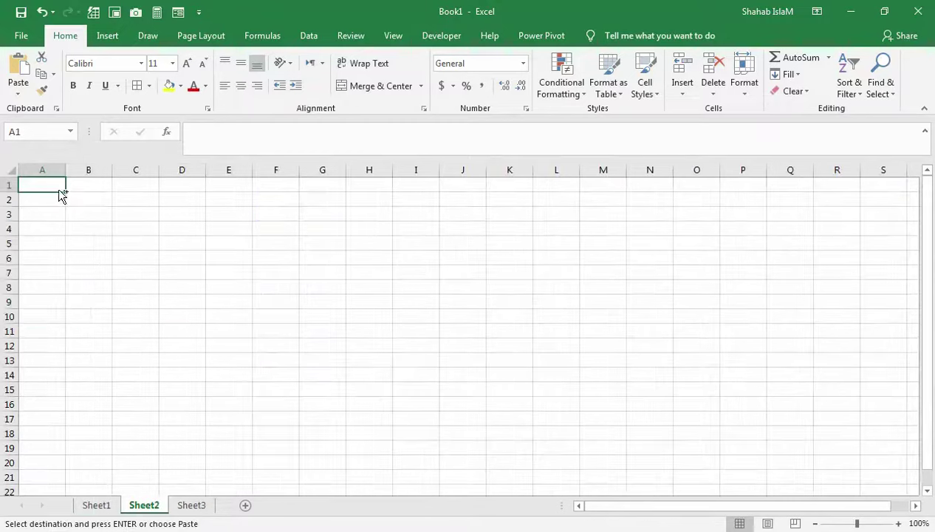
pyautogui.hotkey('ctrl', 'v')
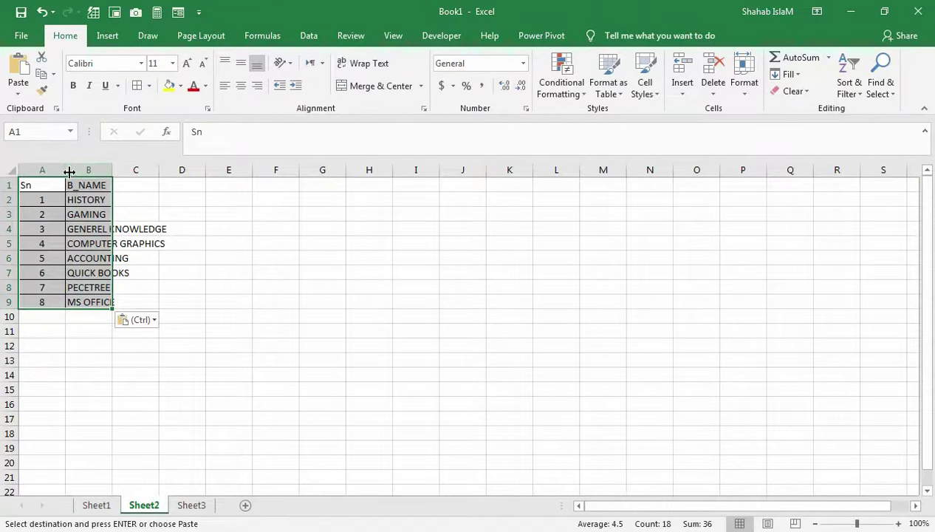
# AutoFit columns A and B, zoom in, and centre the header row A1:C1
pyautogui.doubleClick(69, 172)
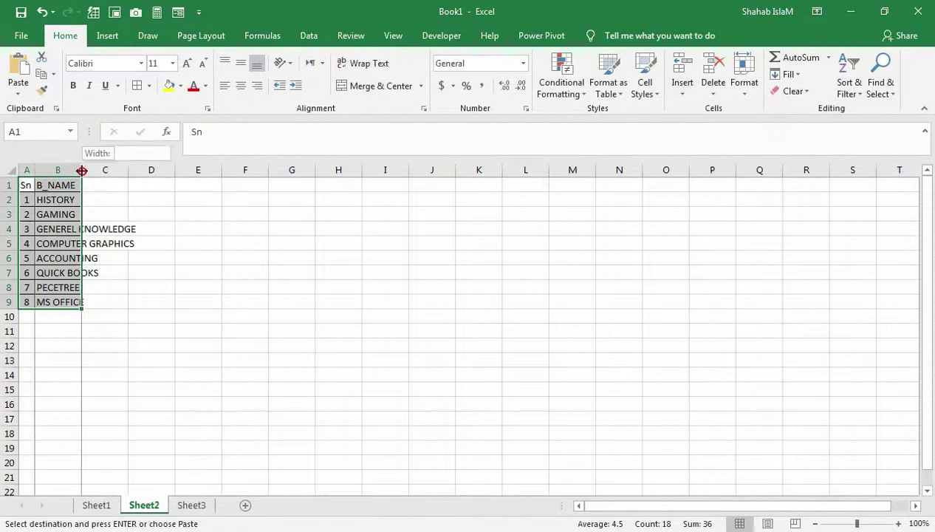
pyautogui.doubleClick(82, 170)
pyautogui.moveTo(869, 524); pyautogui.dragTo(867, 524)
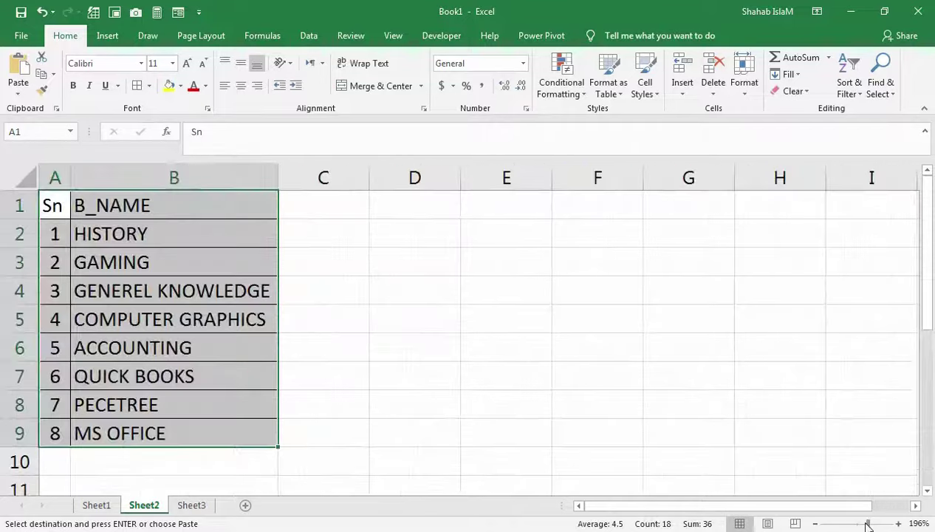
pyautogui.click(161, 205)
pyautogui.moveTo(43, 205)
pyautogui.mouseDown()
pyautogui.moveTo(313, 197)
pyautogui.moveTo(60, 420)
pyautogui.mouseUp()
pyautogui.click(240, 87)
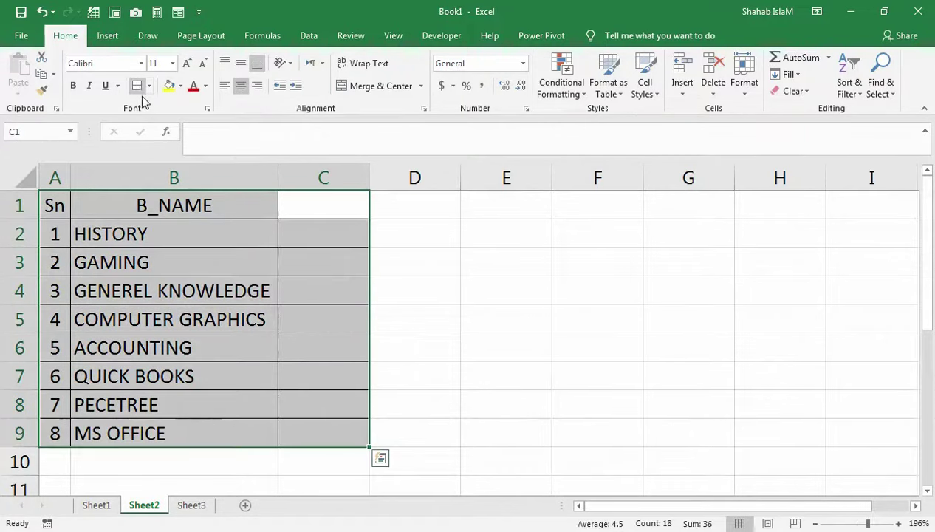
# Type the AMOUNT header in C1 and review the main table on Sheet1
pyautogui.click(299, 198)
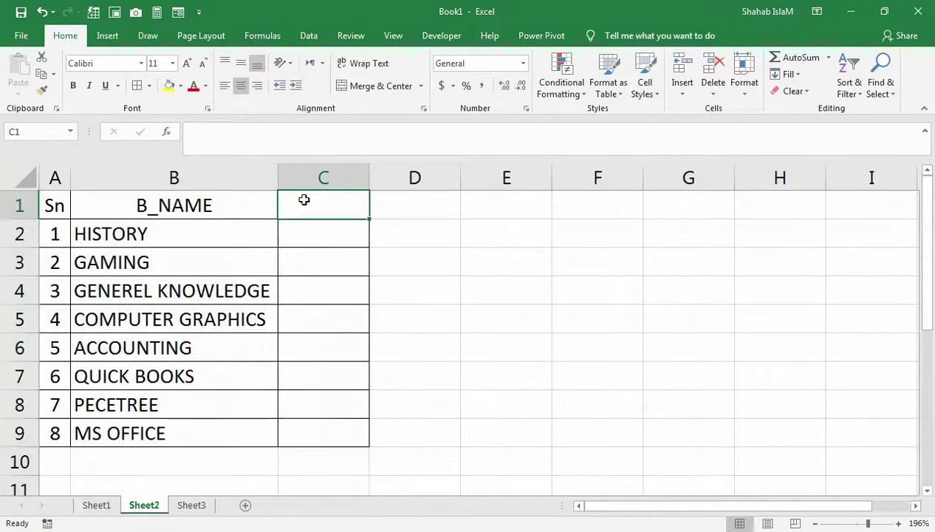
pyautogui.write('AMOUINT')
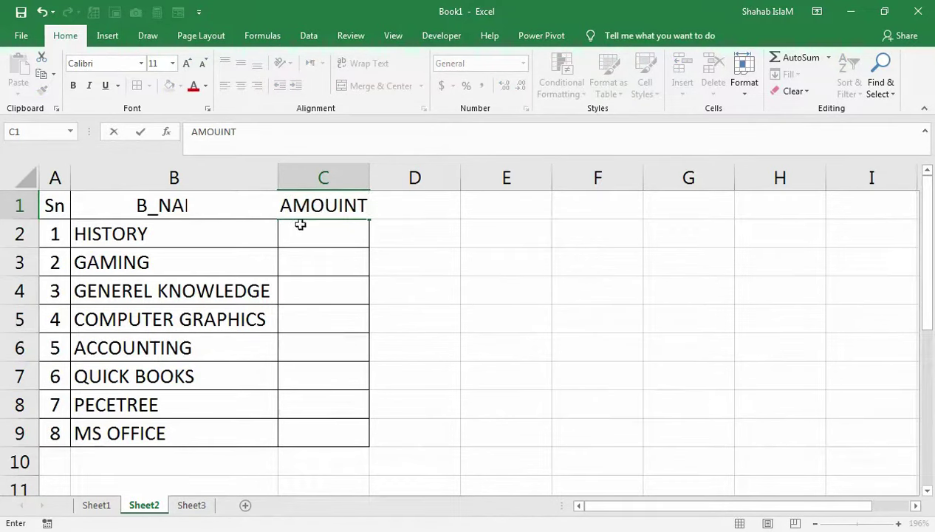
pyautogui.press('BackSpace')
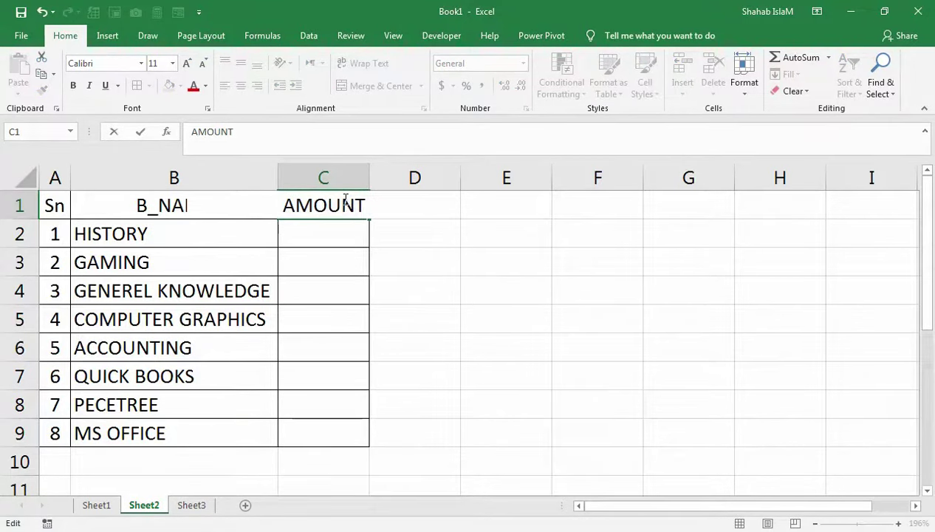
pyautogui.click(334, 257)
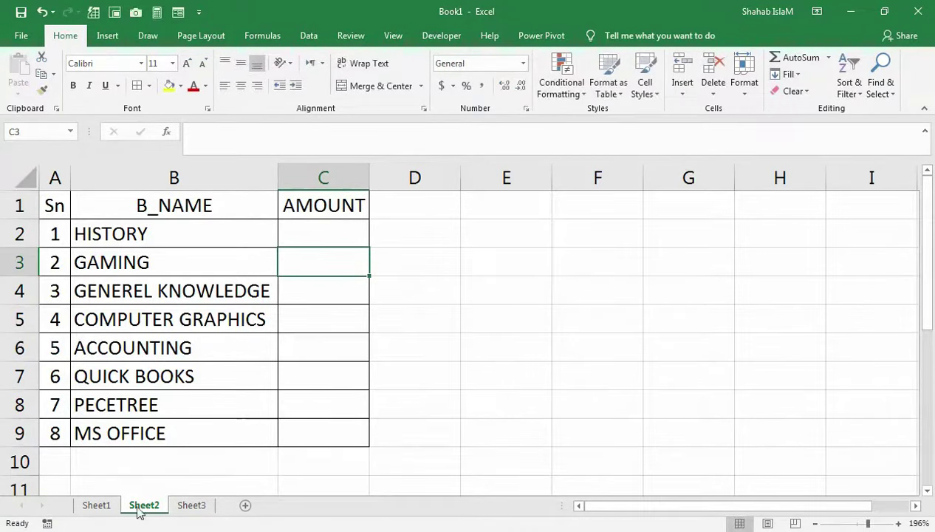
pyautogui.click(96, 505)
pyautogui.click(897, 295)
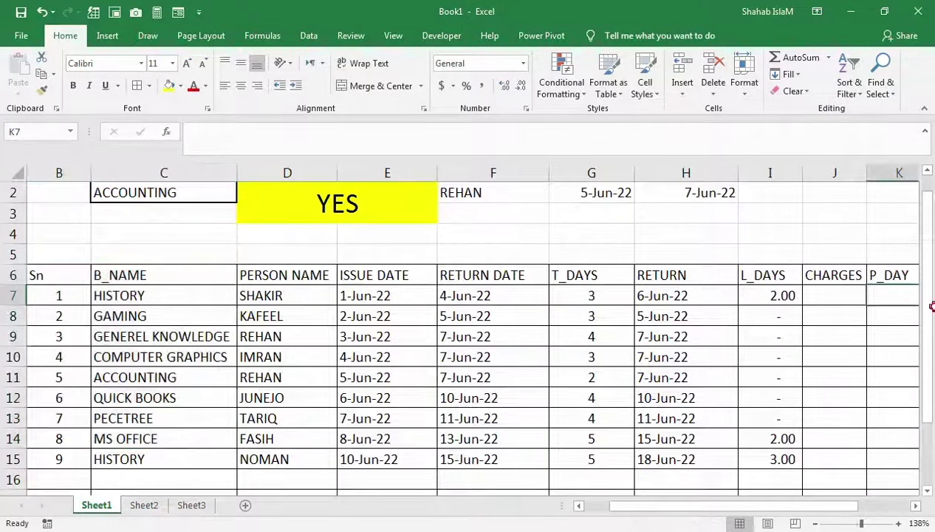
pyautogui.moveTo(688, 295); pyautogui.dragTo(760, 316)
pyautogui.moveTo(614, 305); pyautogui.dragTo(6, 448)
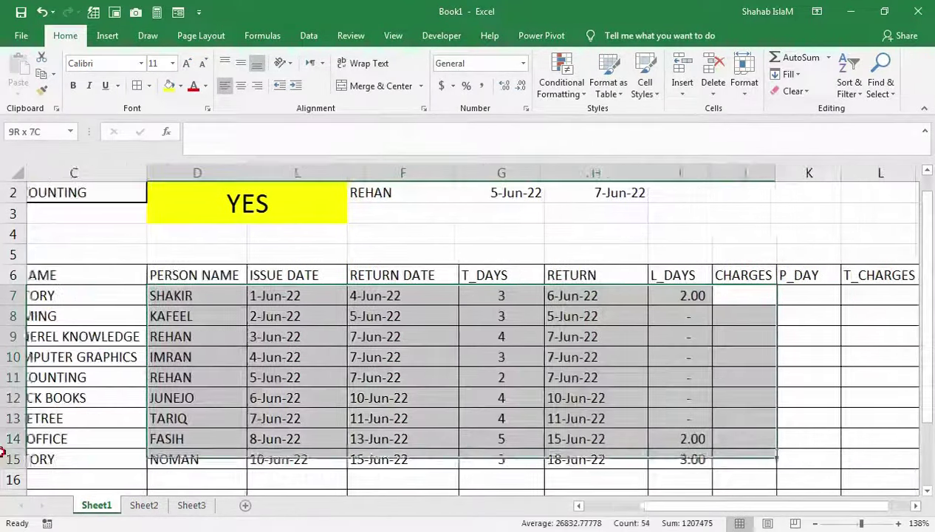
pyautogui.click(144, 505)
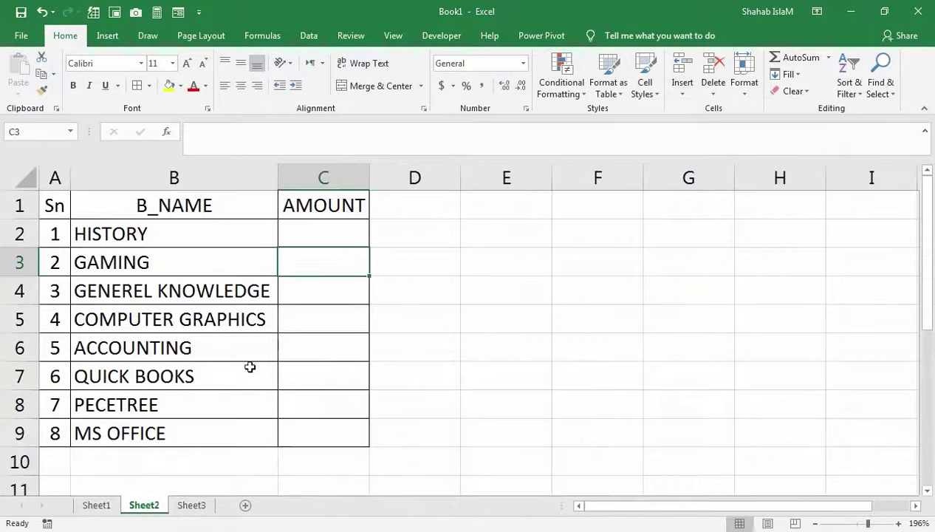
# Enter per-day rates 50, 60, 70, 100, 200, 30, 50, 60 in C2:C9
pyautogui.click(325, 228)
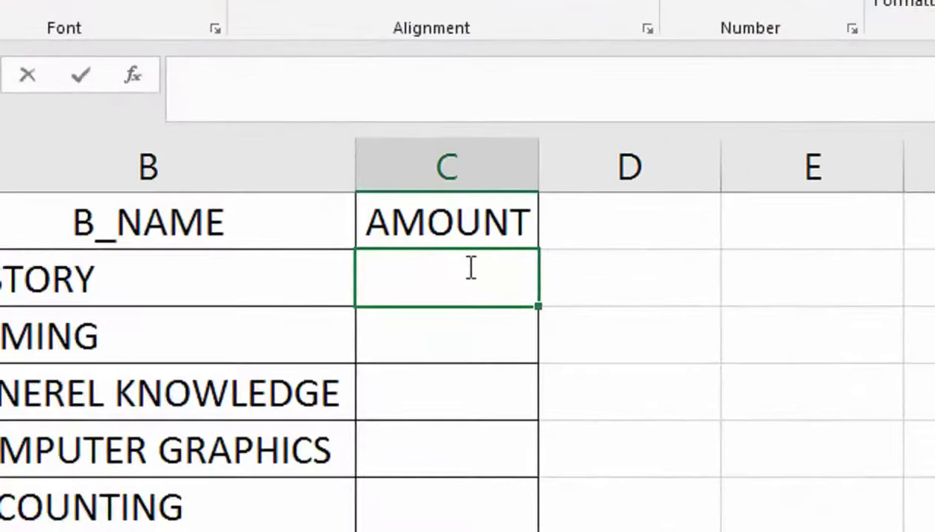
pyautogui.write('50')
pyautogui.press('Return')
pyautogui.write('60')
pyautogui.press('Return')
pyautogui.write('70')
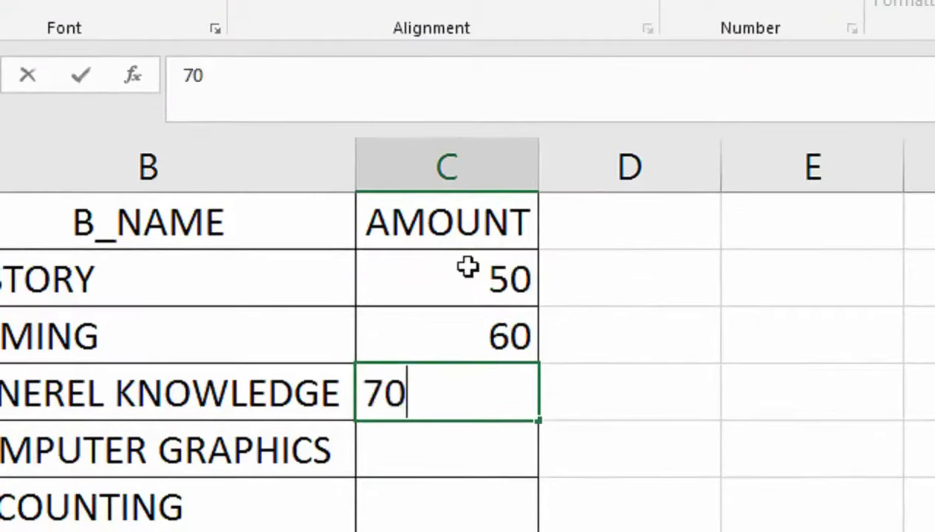
pyautogui.press('Return')
pyautogui.write('100')
pyautogui.press('Return')
pyautogui.write('200')
pyautogui.press('Return')
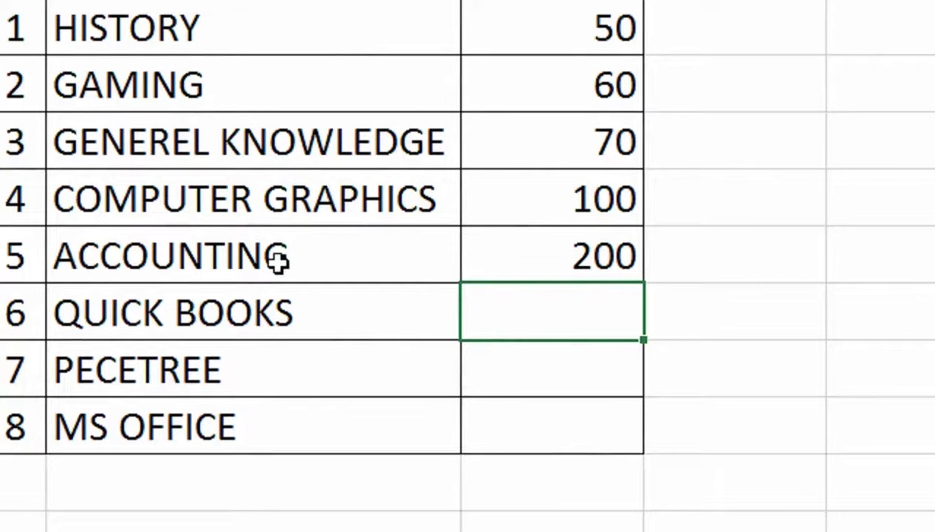
pyautogui.write('30')
pyautogui.press('Return')
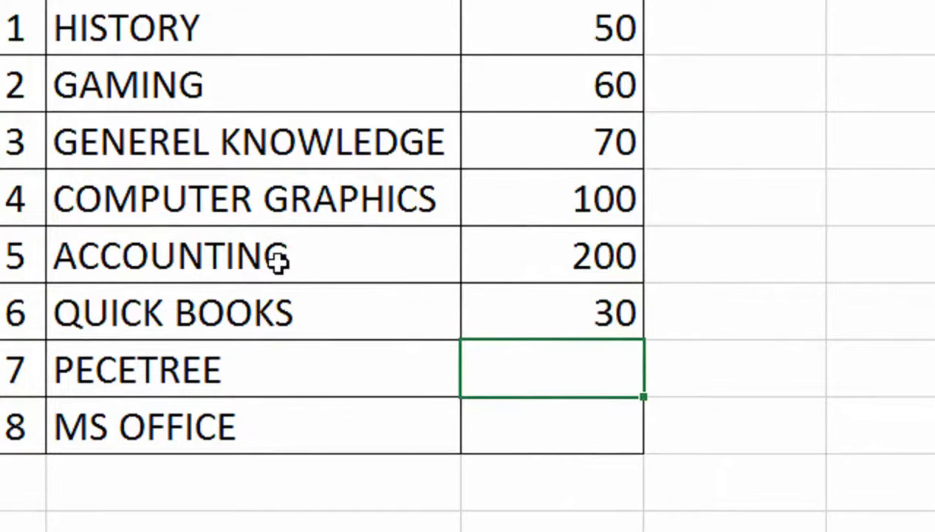
pyautogui.write('50')
pyautogui.press('Return')
pyautogui.write('60')
pyautogui.press('Return')
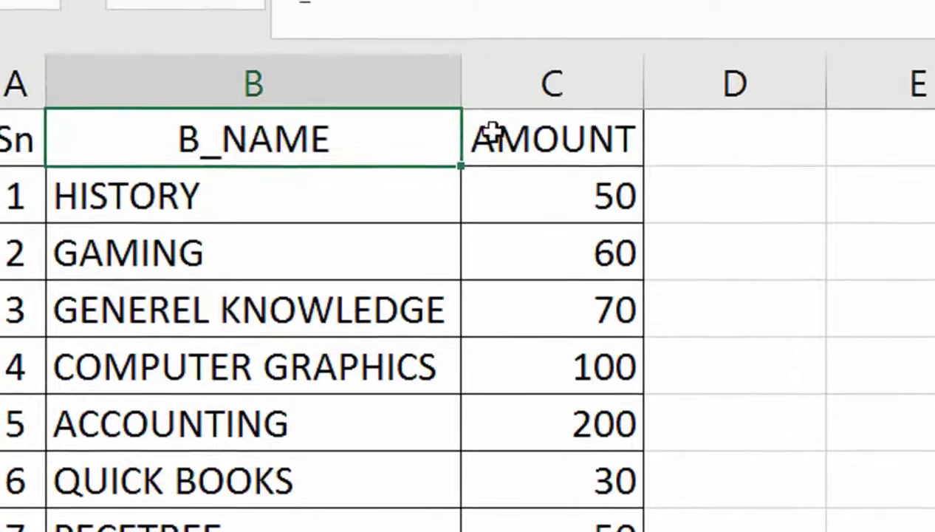
# Rename the C1 header to P_DAY
pyautogui.click(499, 135)
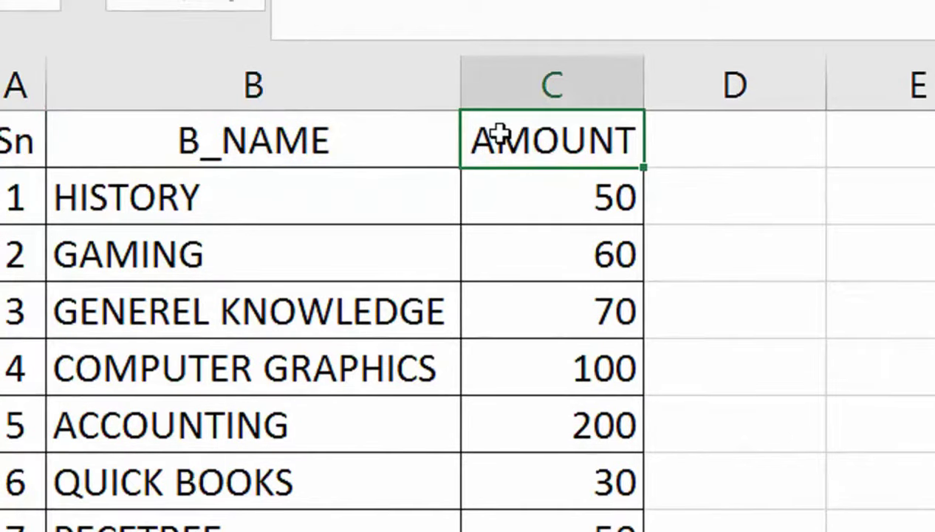
pyautogui.write('P')
pyautogui.write(')DAY')
pyautogui.press('BackSpace')
pyautogui.press('BackSpace')
pyautogui.press('BackSpace')
pyautogui.press('BackSpace')
pyautogui.write('_DAY')
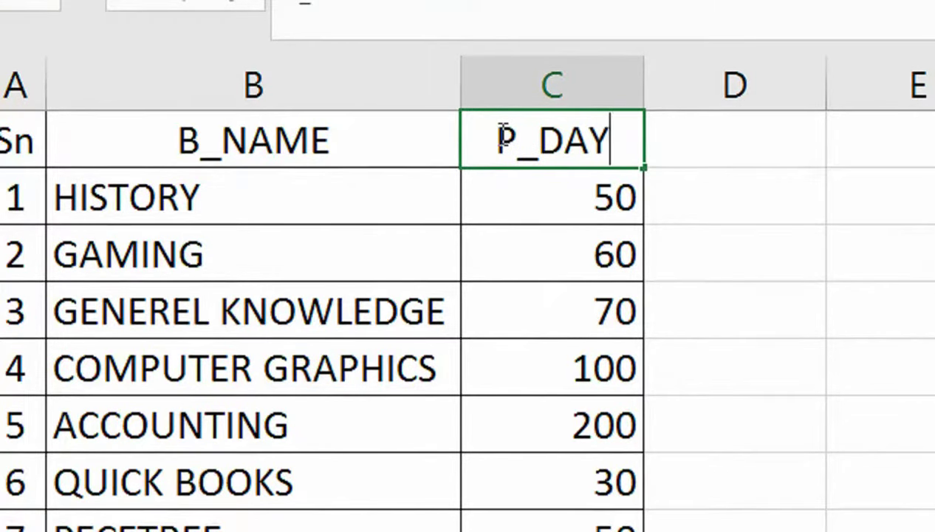
pyautogui.click(428, 267)
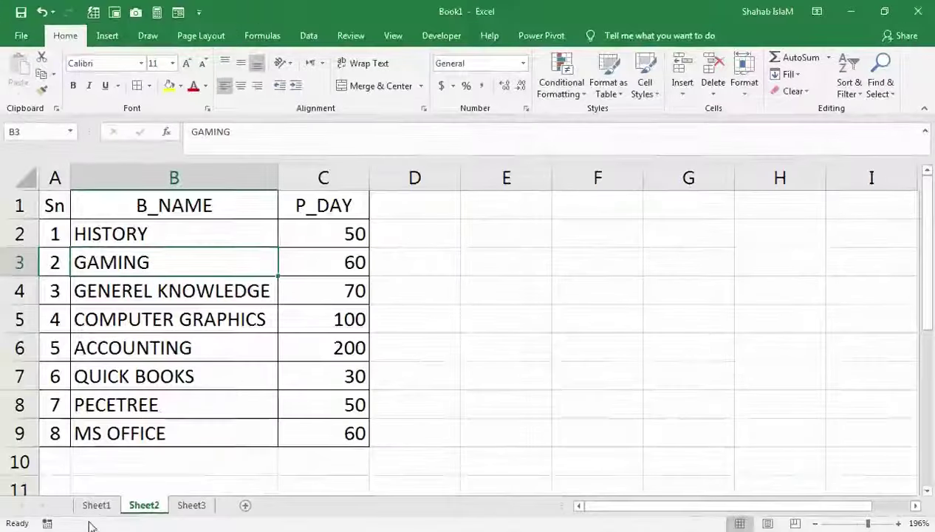
# Begin a VLOOKUP in J7 using C7's book name as the lookup value
pyautogui.click(96, 505)
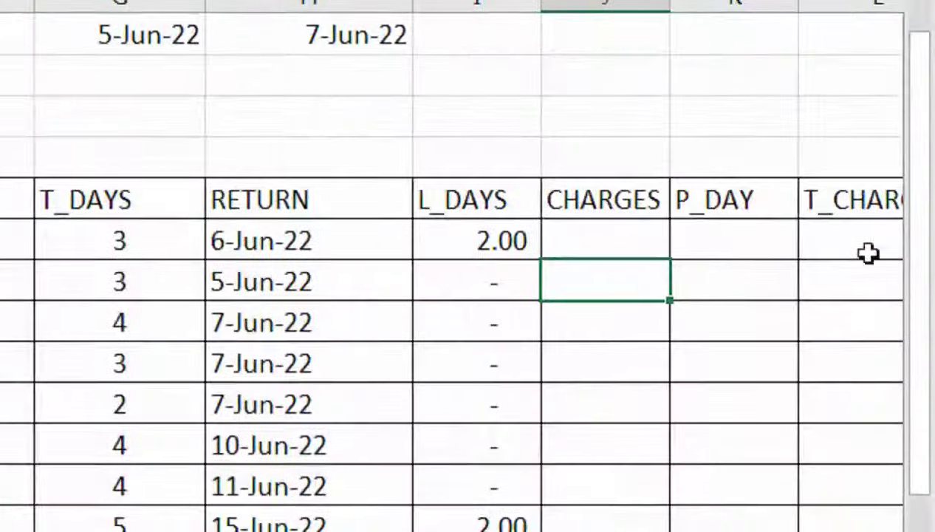
pyautogui.click(585, 250)
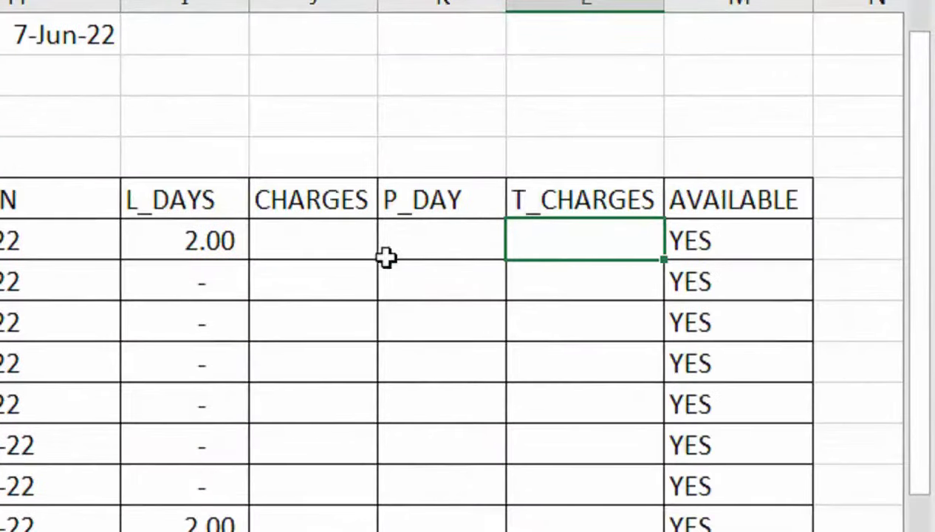
pyautogui.click(309, 248)
pyautogui.write('=vl')
pyautogui.press('Tab')
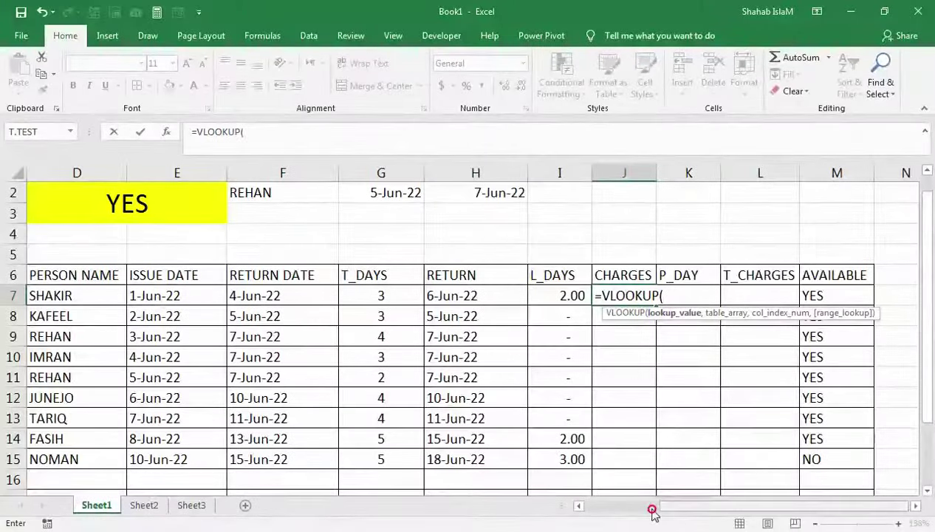
pyautogui.moveTo(654, 507); pyautogui.dragTo(538, 491)
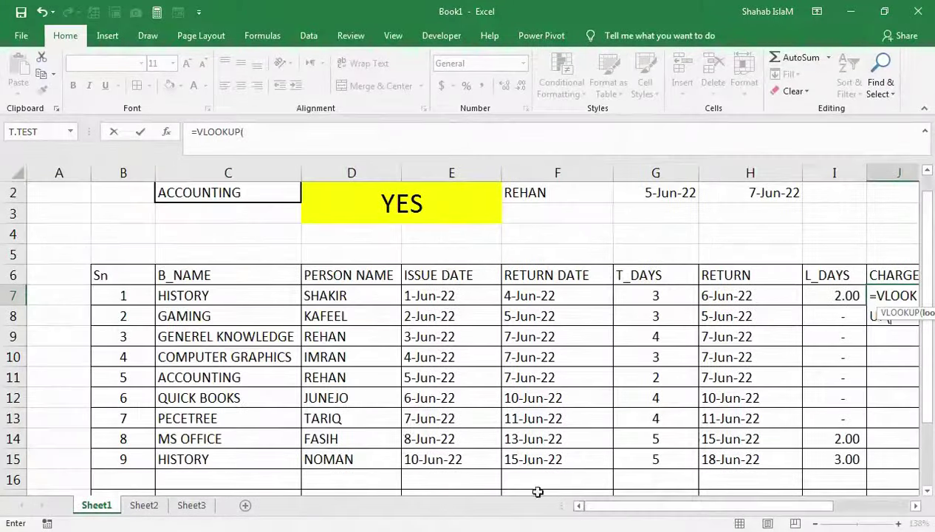
pyautogui.click(232, 299)
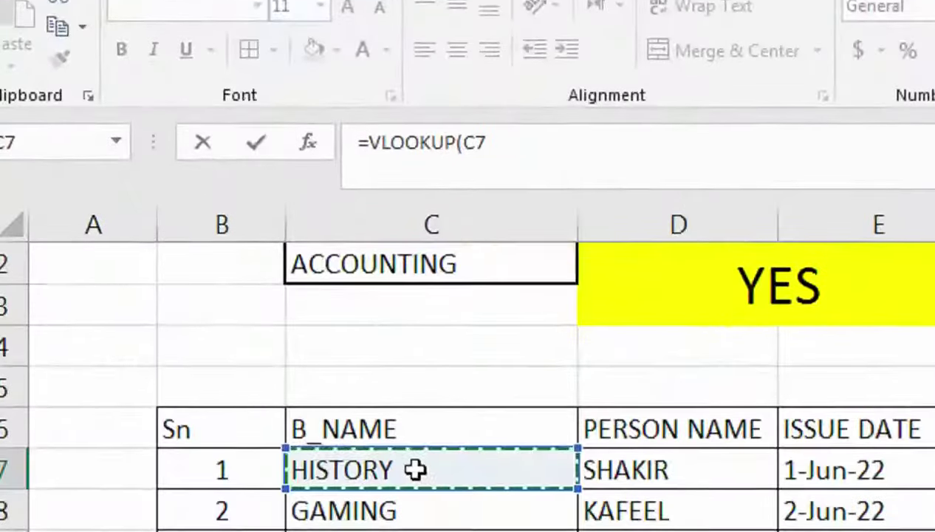
pyautogui.write(',')
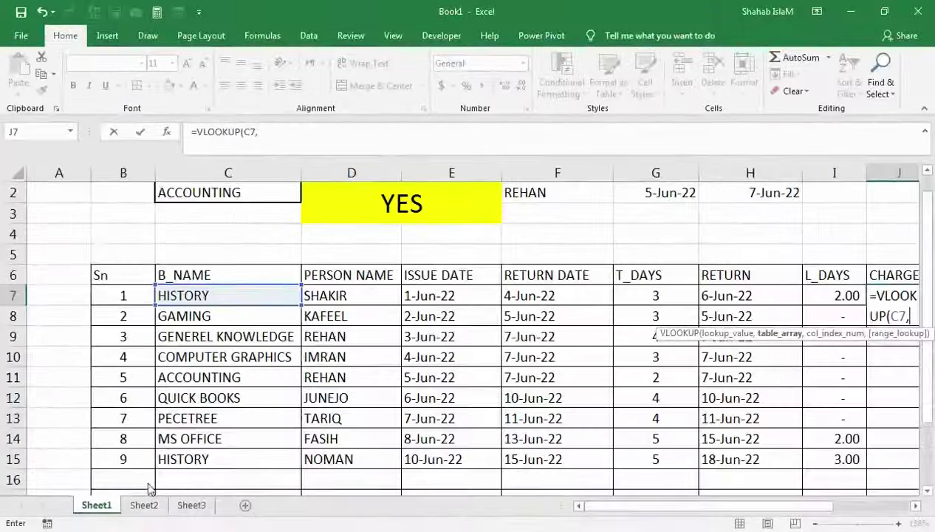
# Complete it with Sheet2!$B$1:$C$9, column 2 and FALSE, returning 50
pyautogui.click(144, 505)
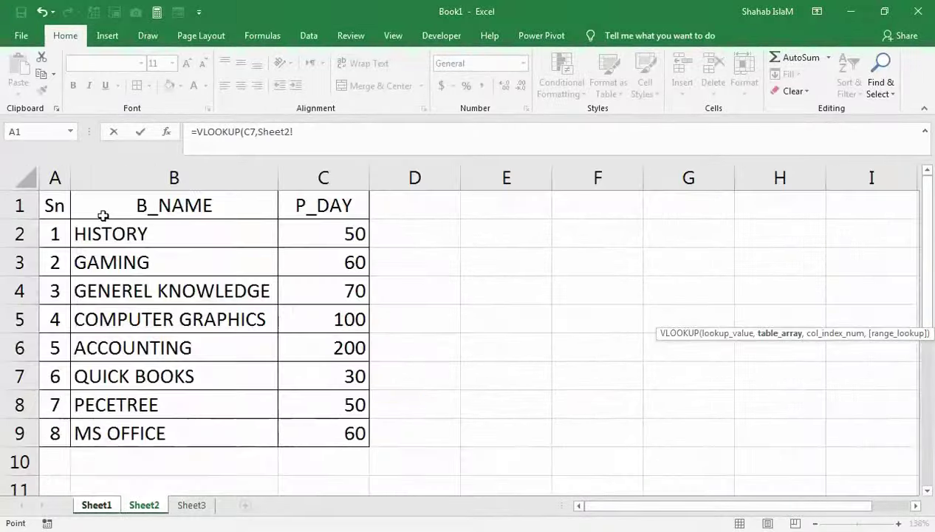
pyautogui.moveTo(103, 216); pyautogui.dragTo(278, 399)
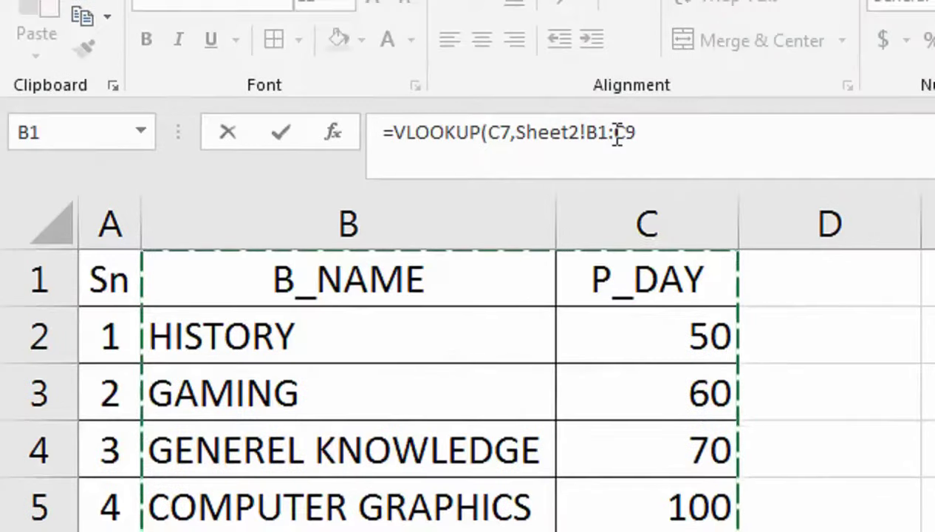
pyautogui.press('F4')
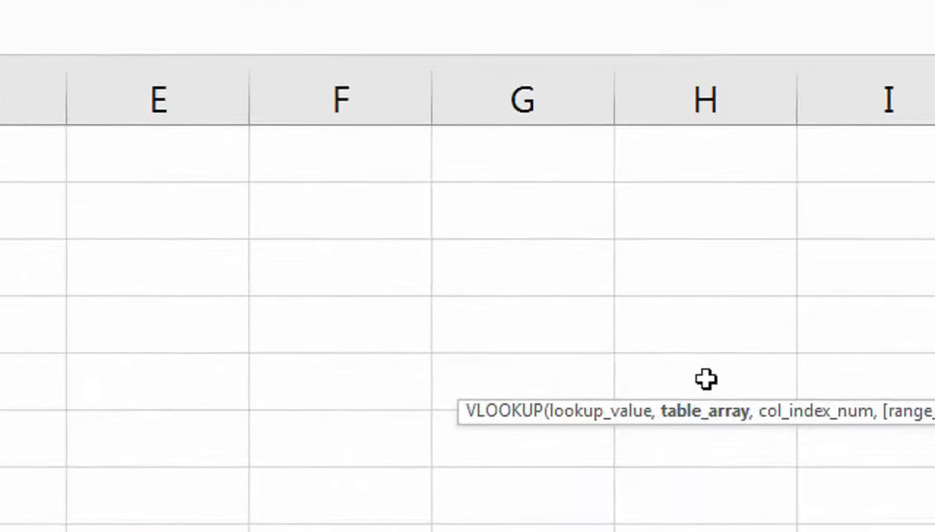
pyautogui.write(',')
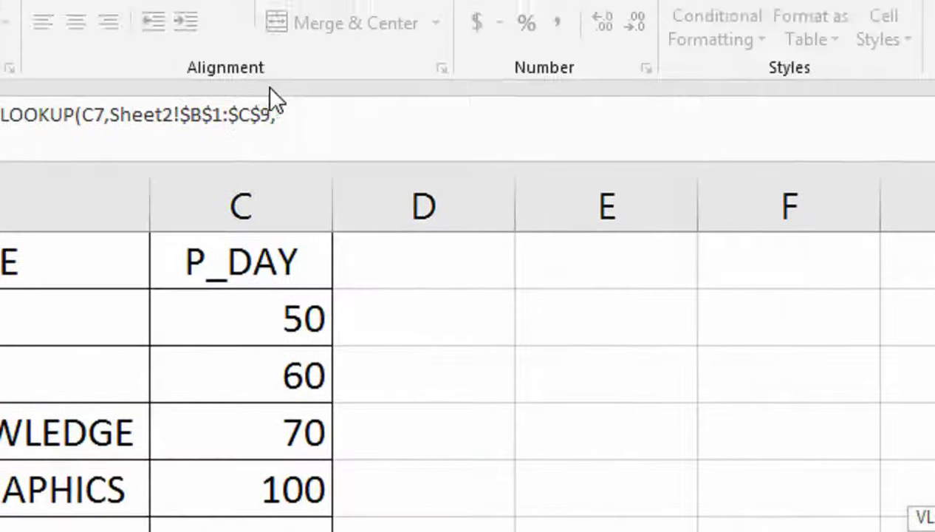
pyautogui.write('2,FALSE')
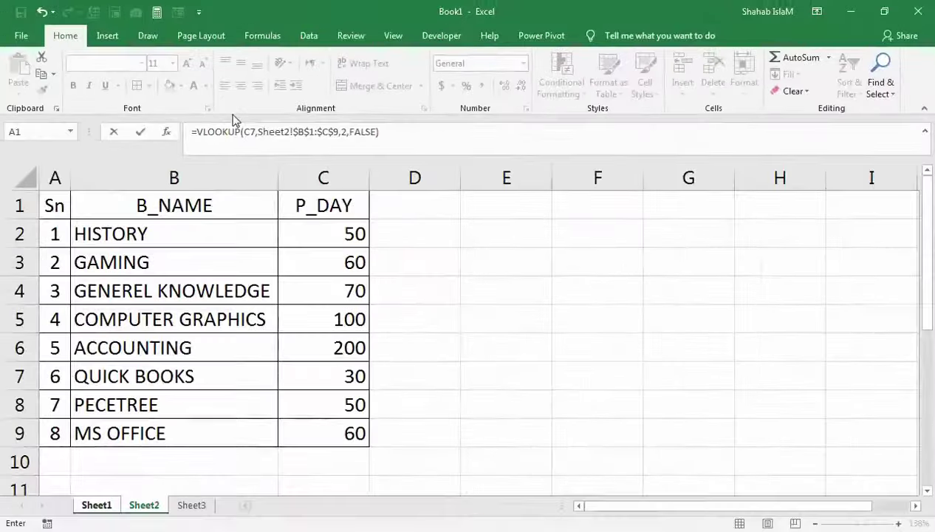
pyautogui.press('Return')
pyautogui.click(858, 297)
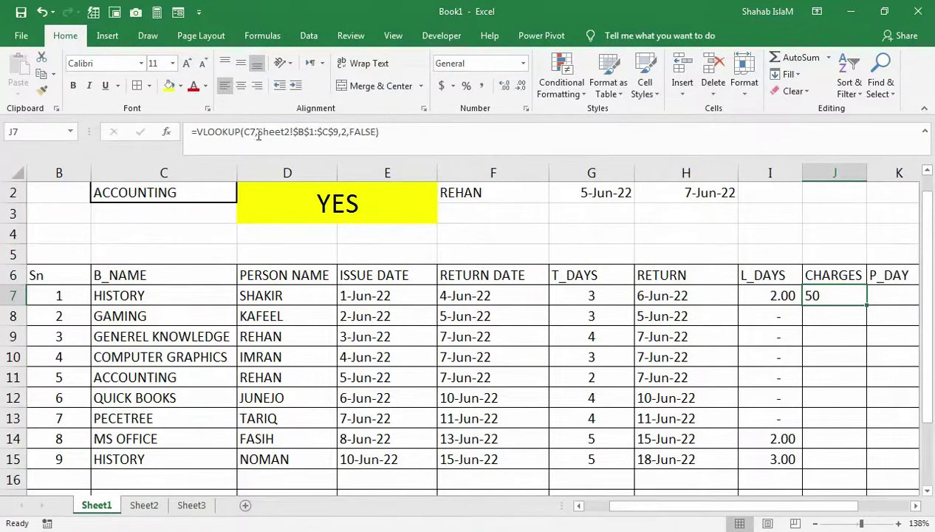
# Wrap J7's VLOOKUP in IFERROR so errors show as blank
pyautogui.click(195, 133)
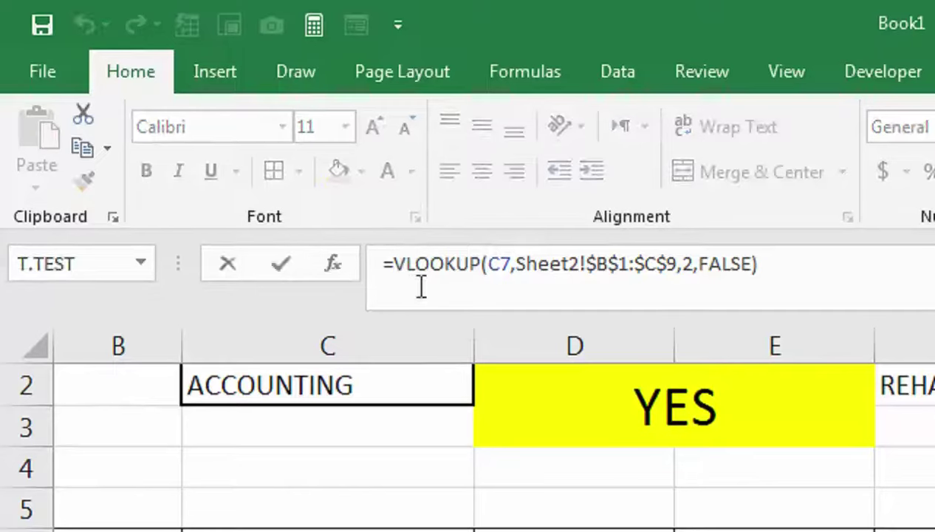
pyautogui.write('IF')
pyautogui.press('Down')
pyautogui.press('Tab')
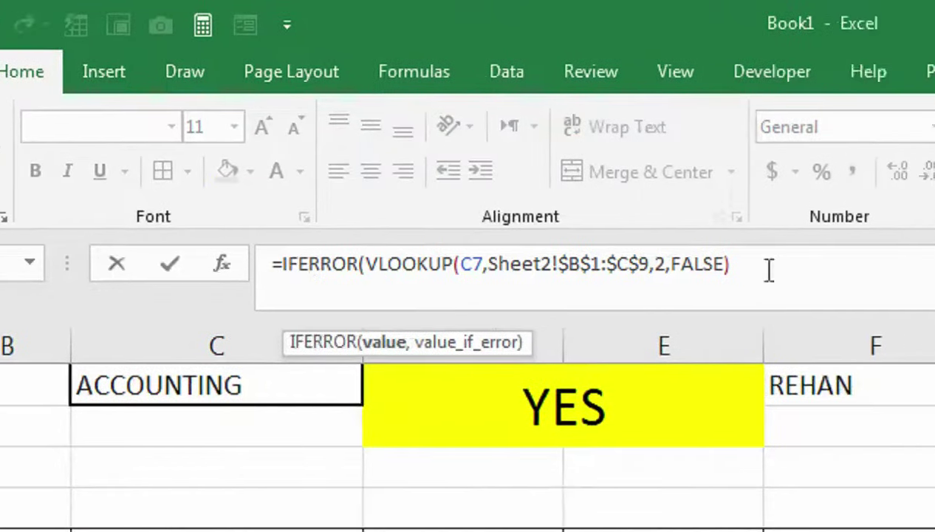
pyautogui.write(',"')
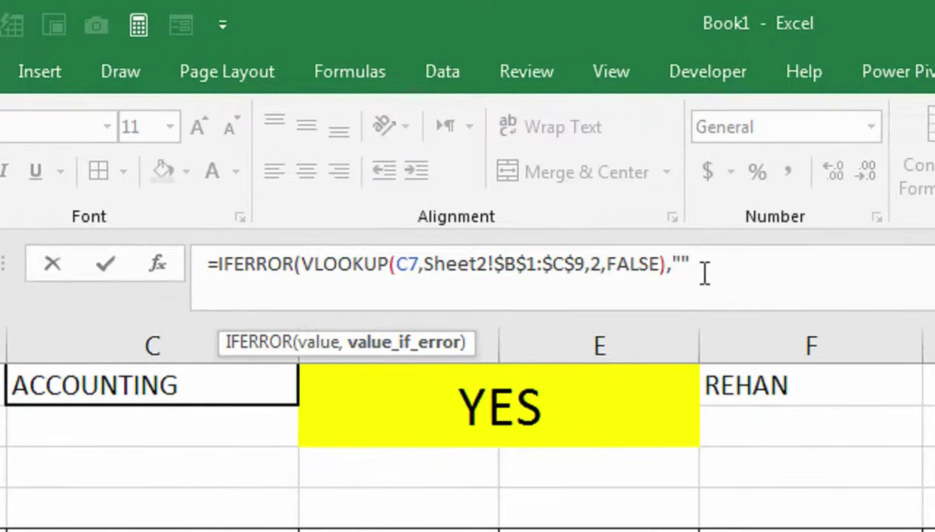
pyautogui.press('Return')
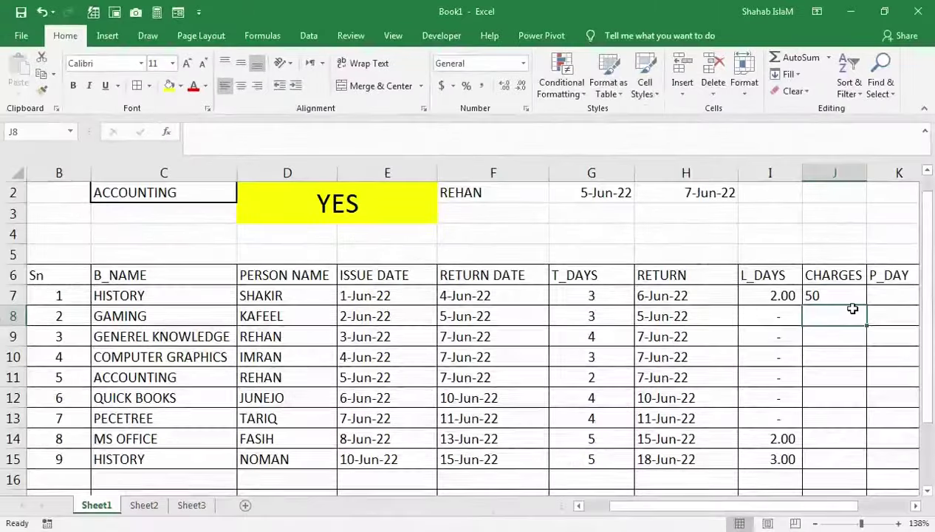
# Fill the CHARGES formula down to J17 and centre the values
pyautogui.click(851, 288)
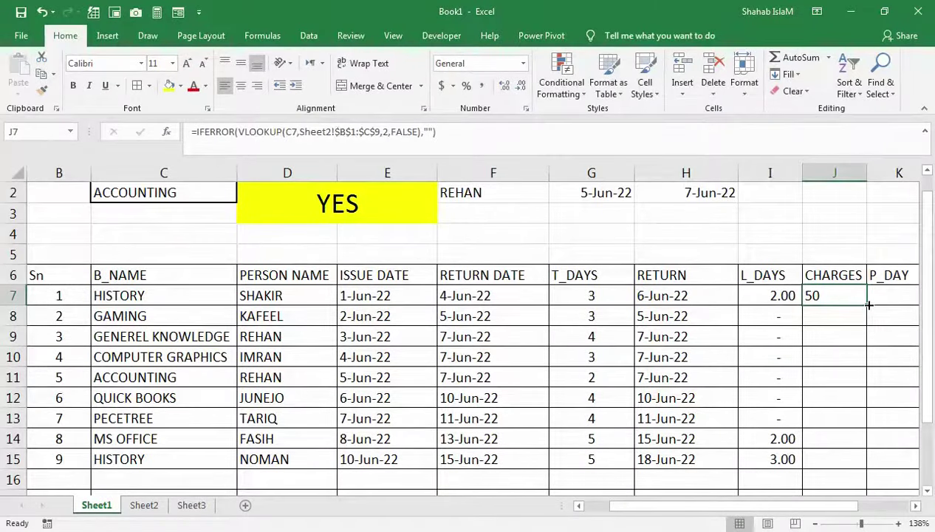
pyautogui.moveTo(868, 305); pyautogui.dragTo(878, 435)
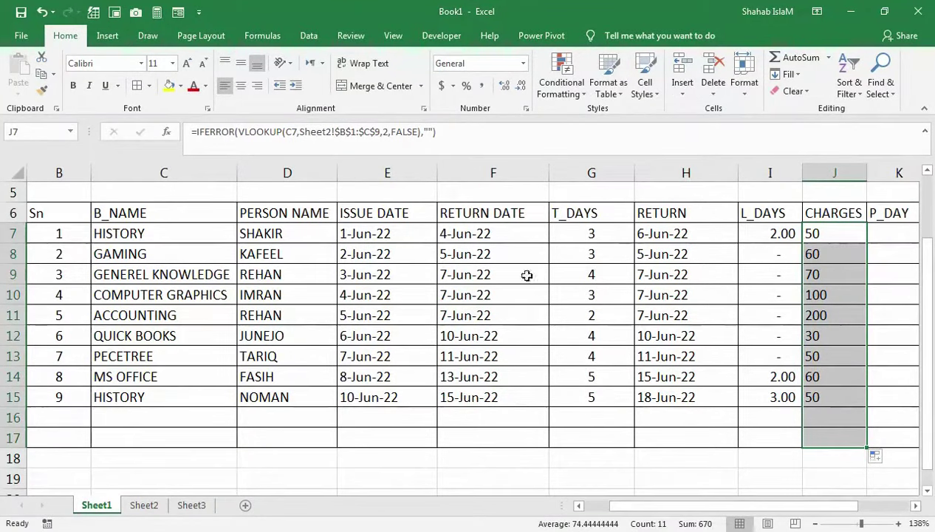
pyautogui.click(245, 87)
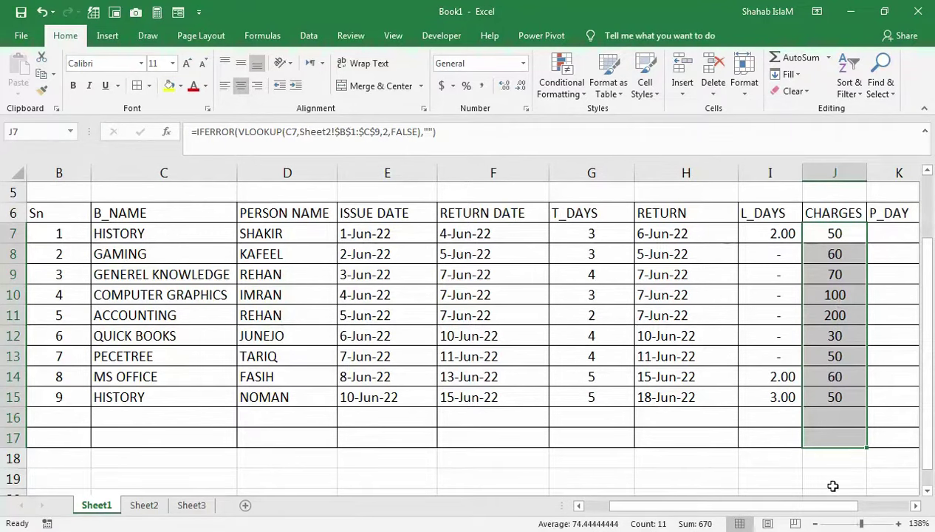
pyautogui.click(832, 417)
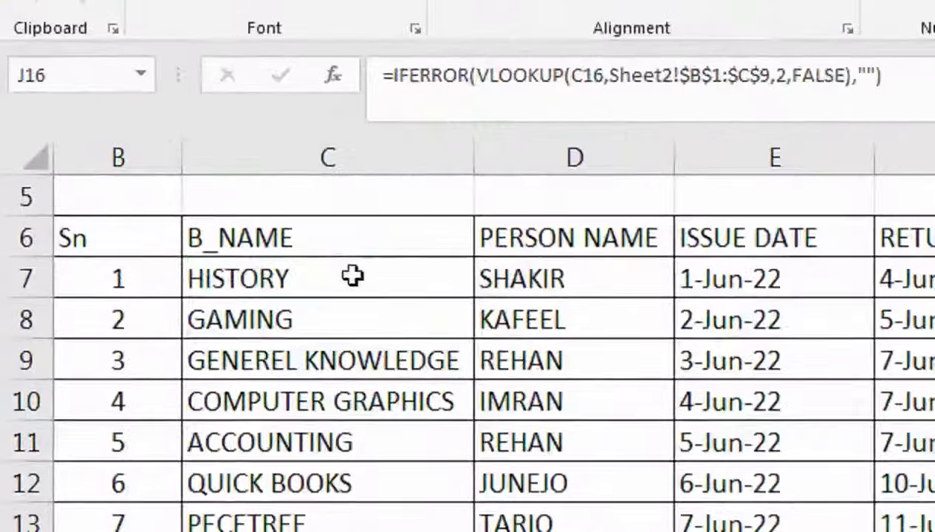
# Select C7:C17 and choose List as the allowed Data Validation type
pyautogui.moveTo(177, 233); pyautogui.dragTo(173, 437)
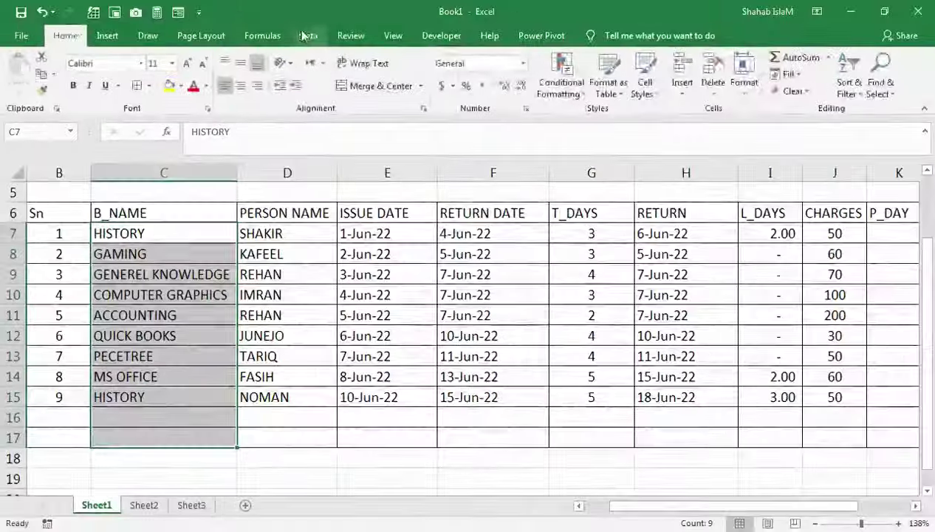
pyautogui.click(346, 0)
pyautogui.click(483, 170)
pyautogui.click(486, 204)
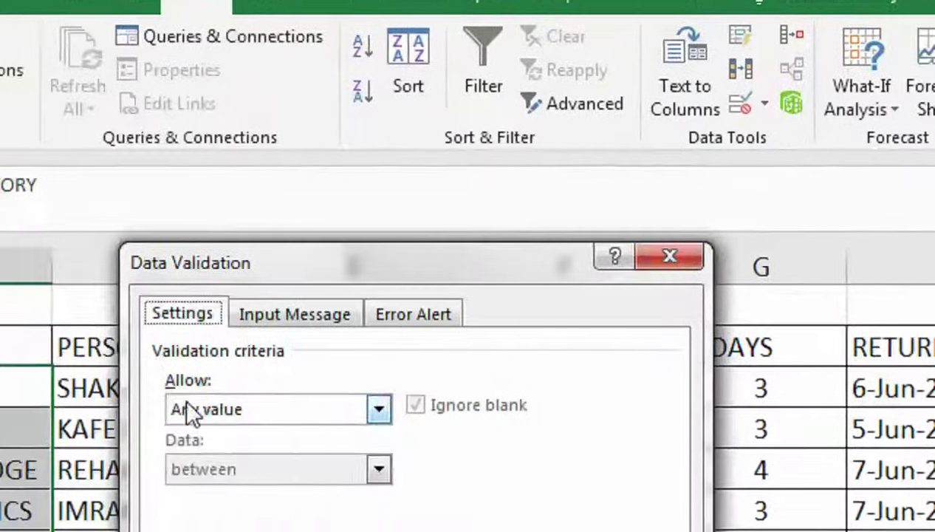
pyautogui.click(191, 414)
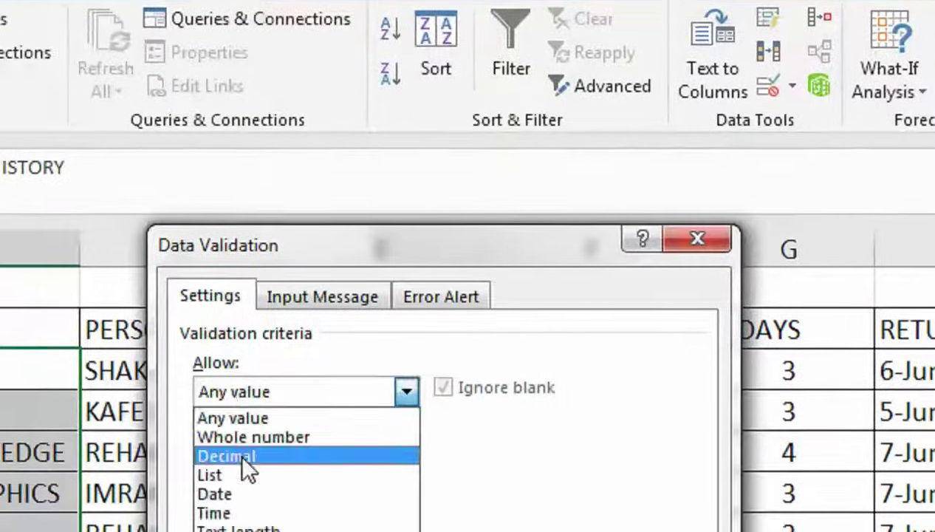
pyautogui.click(214, 493)
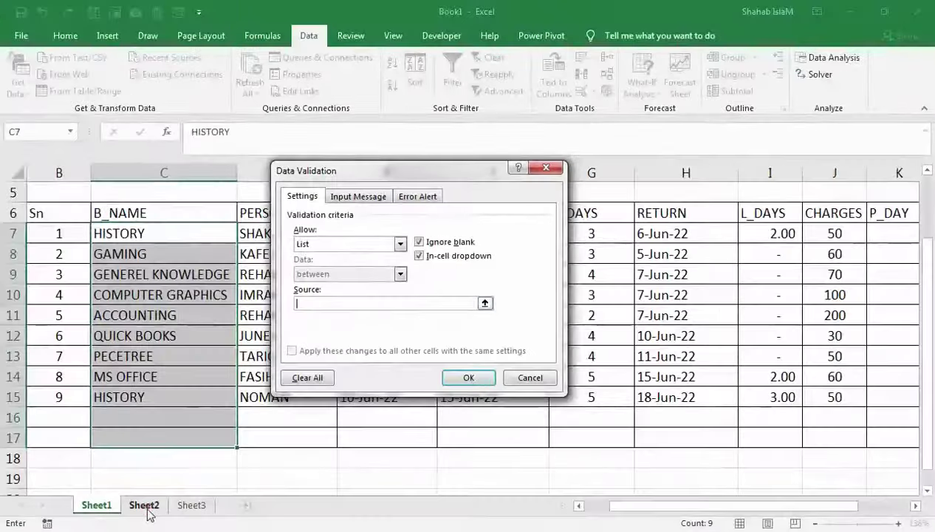
# Set the list source to Sheet2!$B$2:$B$9, confirm, and enter Sn 10 in B16
pyautogui.click(144, 505)
pyautogui.moveTo(111, 233); pyautogui.dragTo(132, 435)
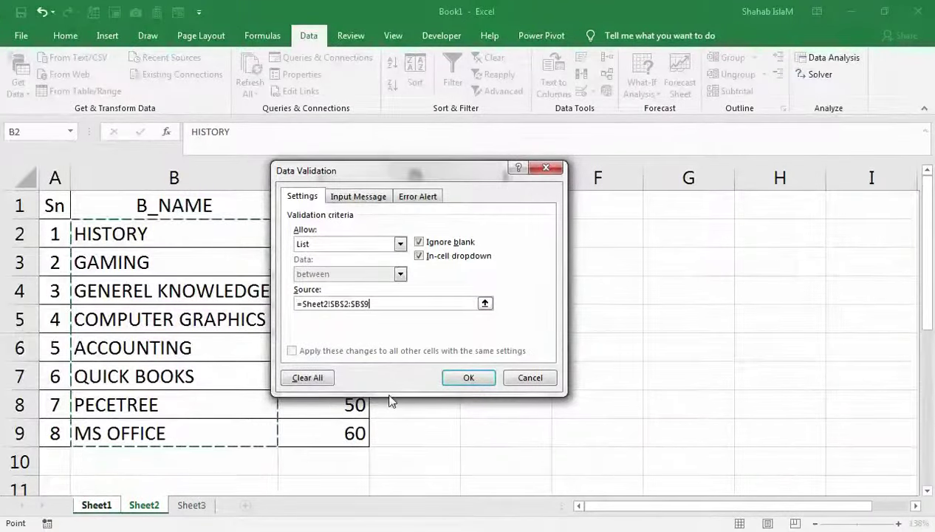
pyautogui.click(476, 377)
pyautogui.click(201, 336)
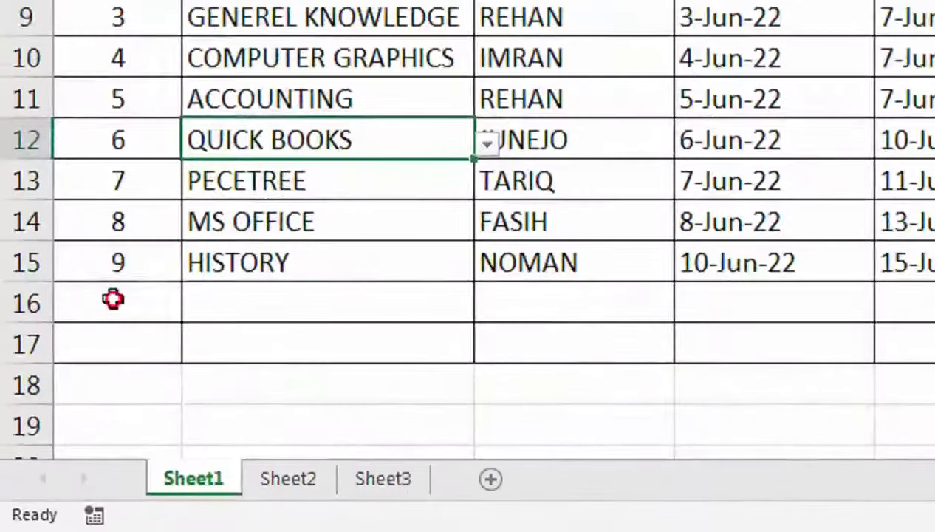
pyautogui.click(66, 414)
pyautogui.write('10')
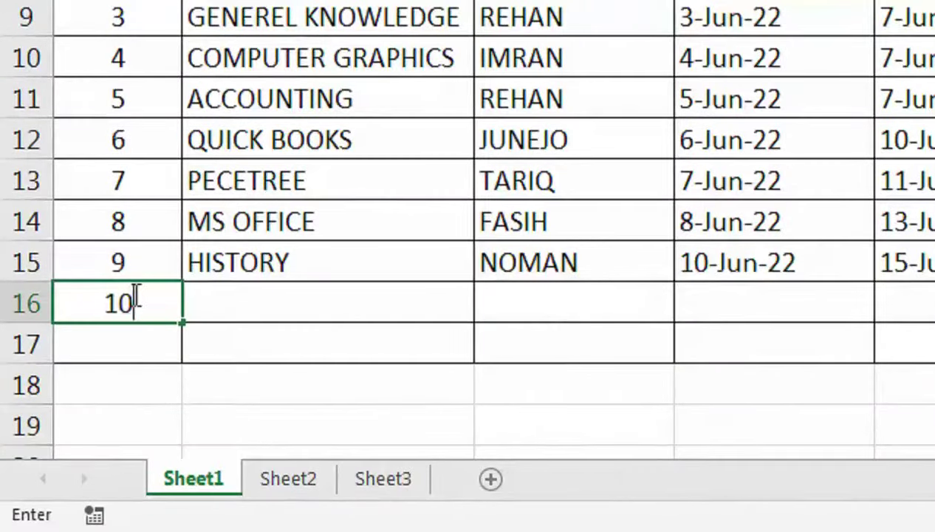
pyautogui.press('Return')
# Pick ACCOUNTING from C16's dropdown and check the C2 book dropdown
pyautogui.click(463, 307)
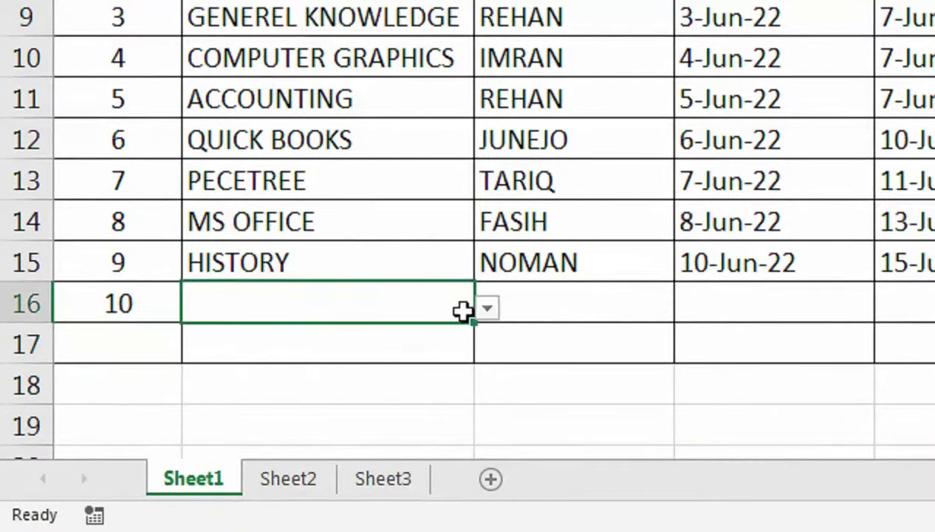
pyautogui.click(486, 307)
pyautogui.click(396, 189)
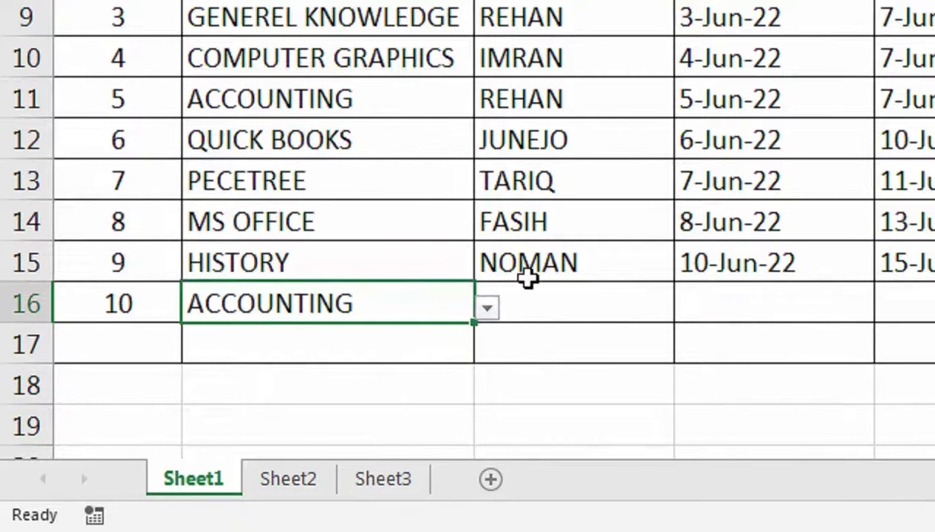
pyautogui.scroll(2, 501, 132)
pyautogui.moveTo(653, 132)
pyautogui.mouseDown()
pyautogui.moveTo(654, 76)
pyautogui.moveTo(626, 132)
pyautogui.mouseUp()
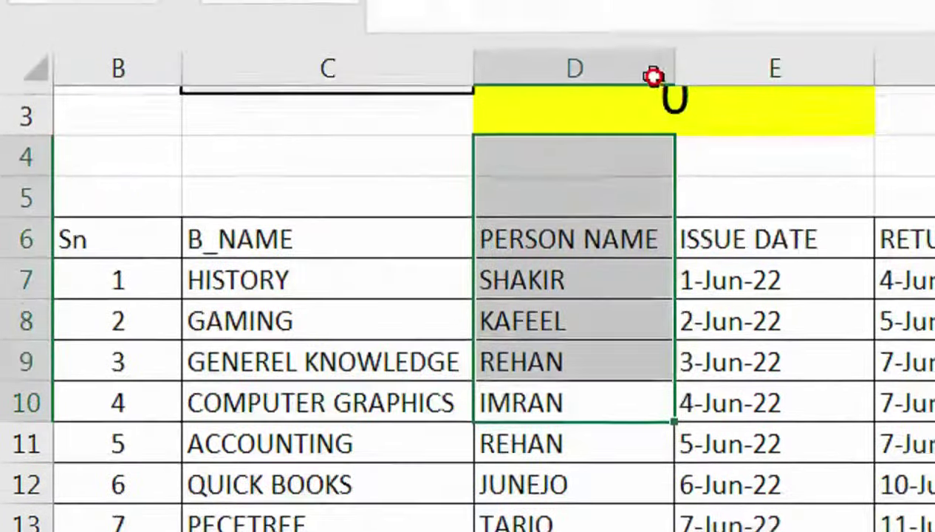
pyautogui.click(443, 192)
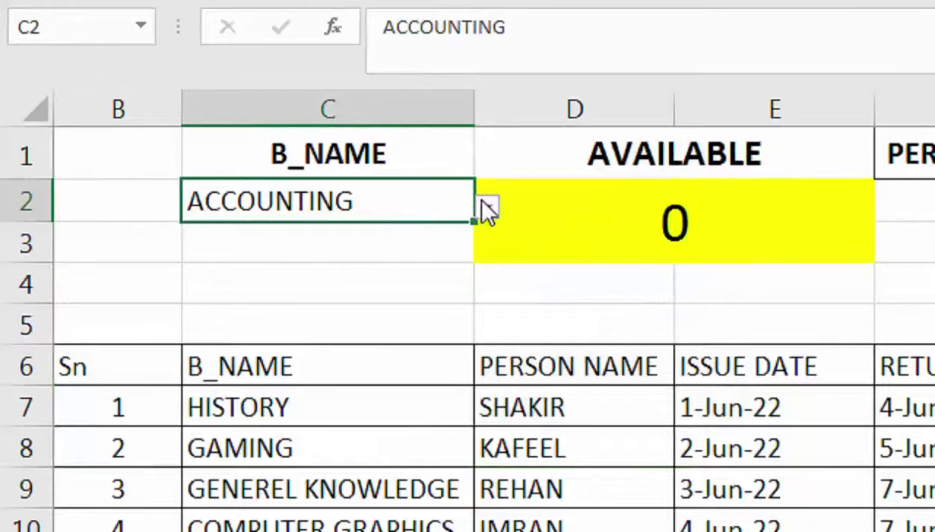
pyautogui.click(487, 210)
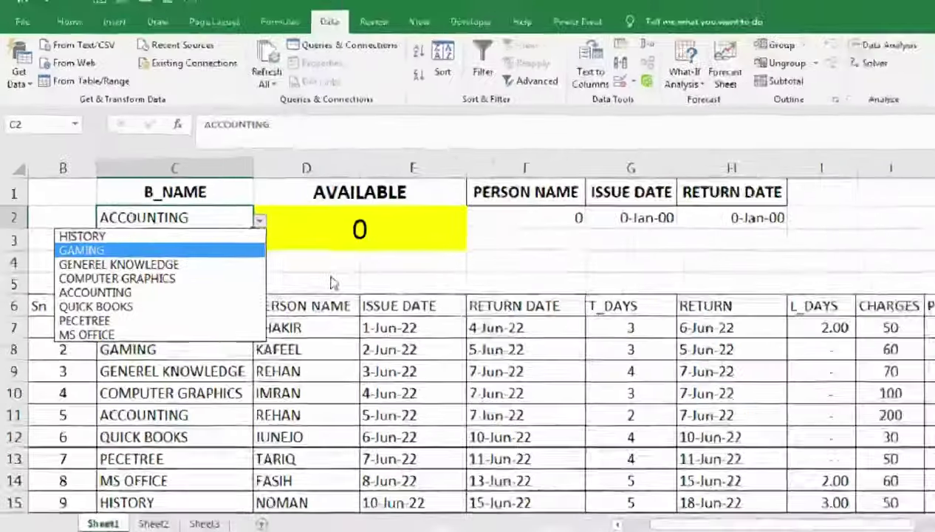
pyautogui.click(636, 505)
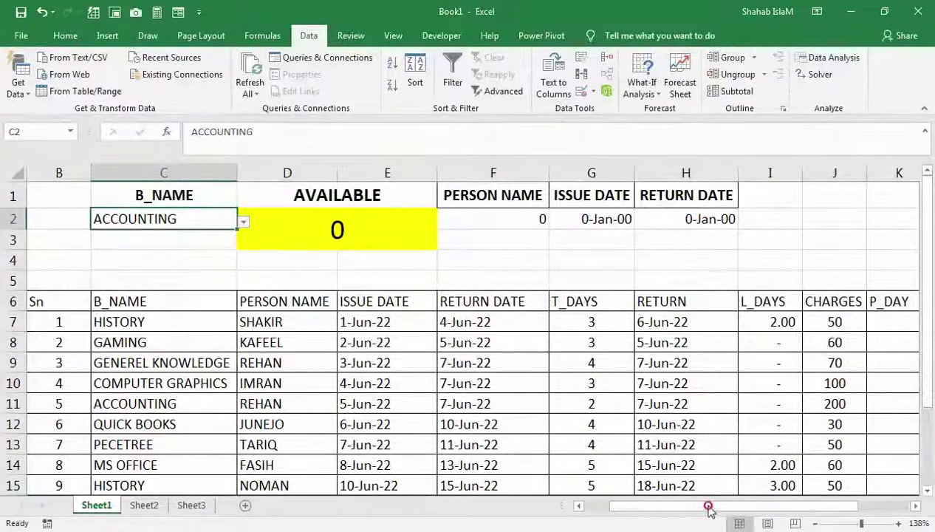
# Clear the B16:C16 test entries and return to the top of the sheet
pyautogui.moveTo(708, 507); pyautogui.dragTo(895, 493)
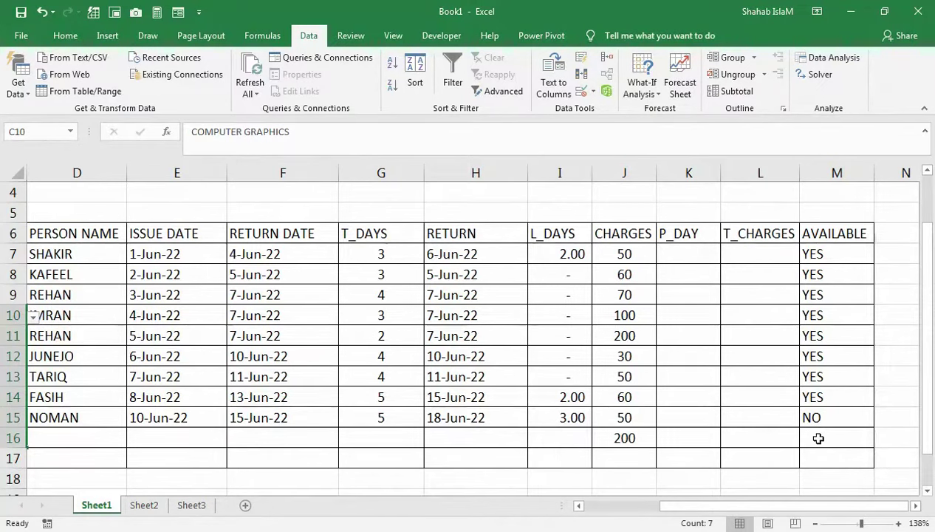
pyautogui.moveTo(697, 505); pyautogui.dragTo(574, 505)
pyautogui.moveTo(369, 285); pyautogui.dragTo(359, 204)
pyautogui.moveTo(236, 273); pyautogui.dragTo(277, 142)
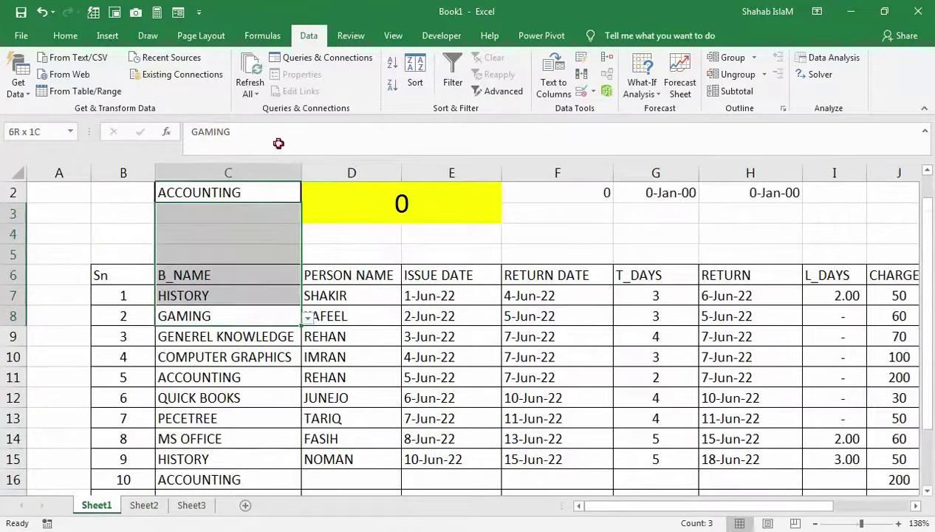
pyautogui.scroll(-1, 192, 443)
pyautogui.moveTo(190, 396)
pyautogui.mouseDown()
pyautogui.moveTo(168, 454)
pyautogui.moveTo(173, 438)
pyautogui.mouseUp()
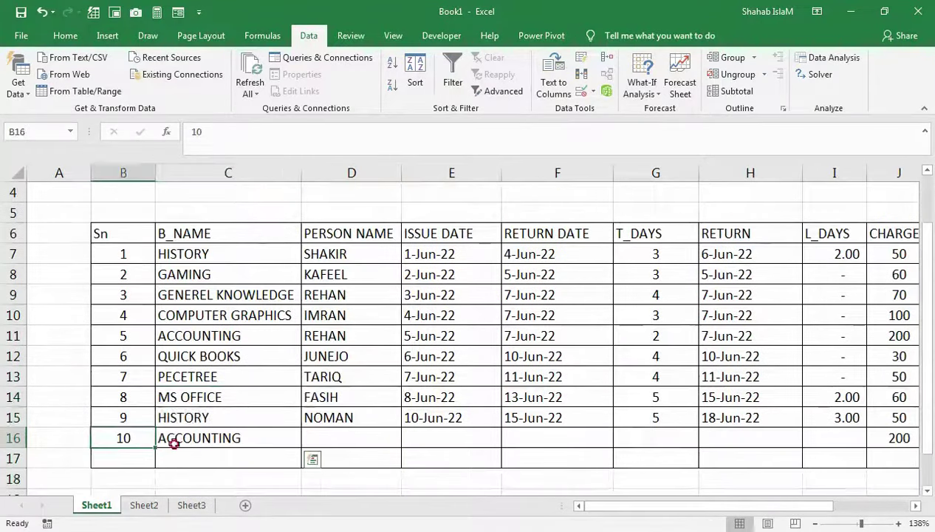
pyautogui.press('Delete')
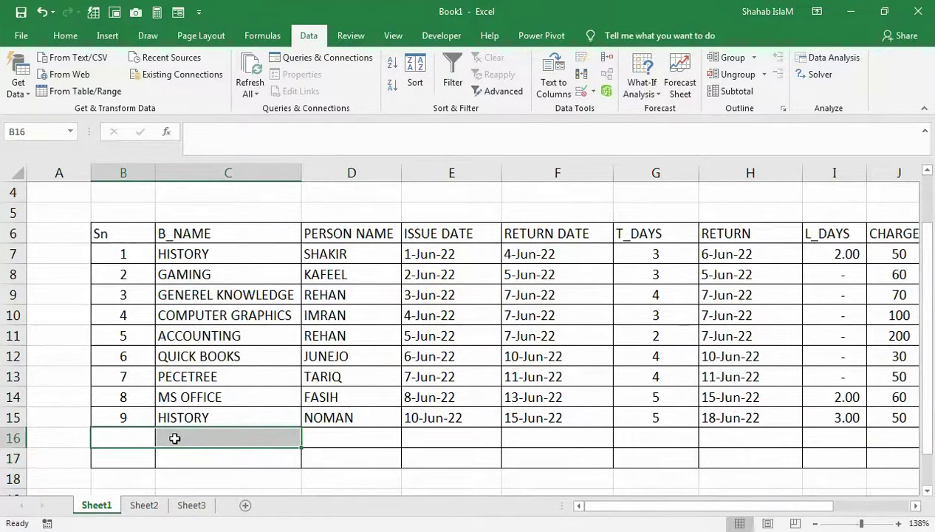
pyautogui.hotkey('ctrl', 'Up')
pyautogui.hotkey('ctrl', 'Up')
pyautogui.hotkey('ctrl', 'Up')
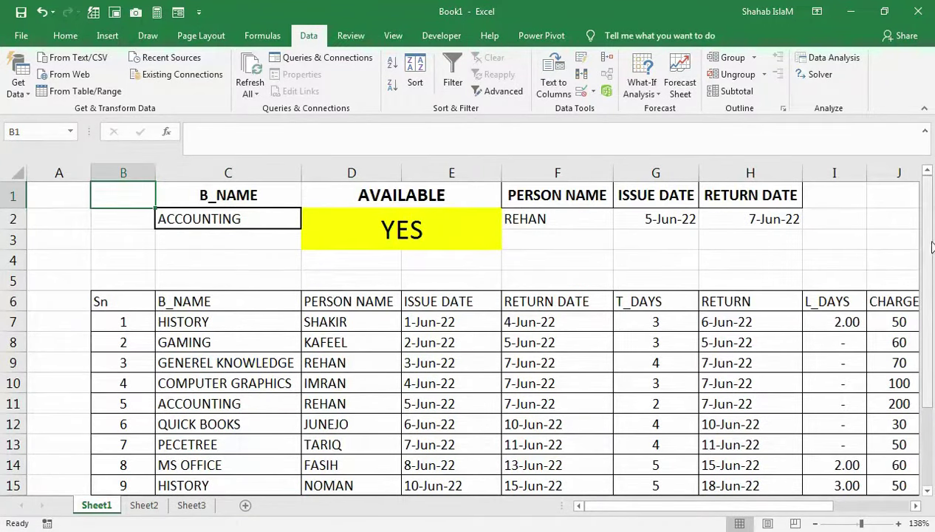
pyautogui.moveTo(927, 244); pyautogui.dragTo(927, 258)
# Clear the YES/NO values from the AVAILABLE column M7:M17
pyautogui.click(121, 460)
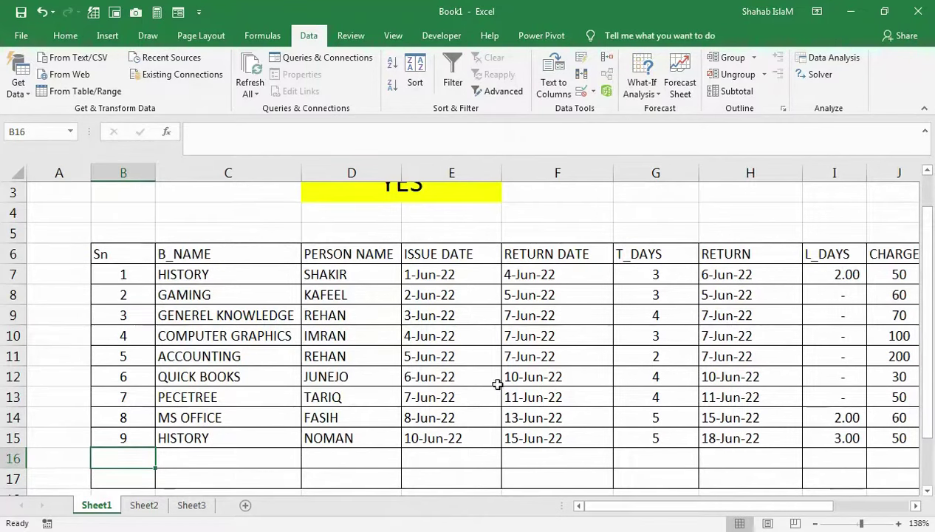
pyautogui.moveTo(620, 506); pyautogui.dragTo(712, 506)
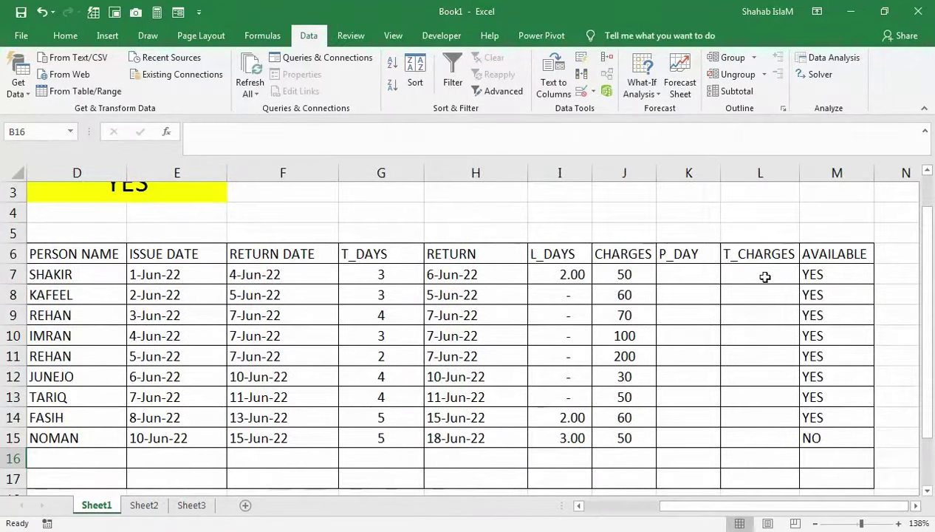
pyautogui.moveTo(827, 275); pyautogui.dragTo(822, 470)
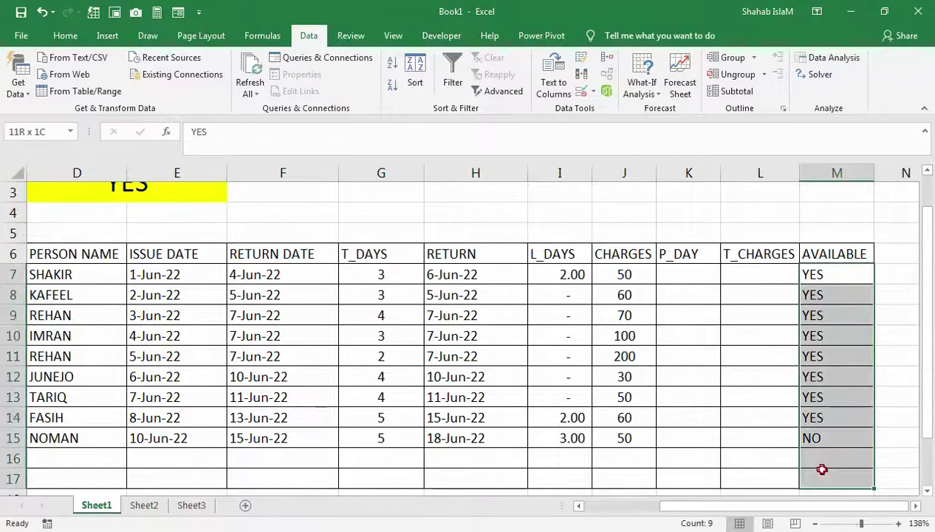
pyautogui.press('Delete')
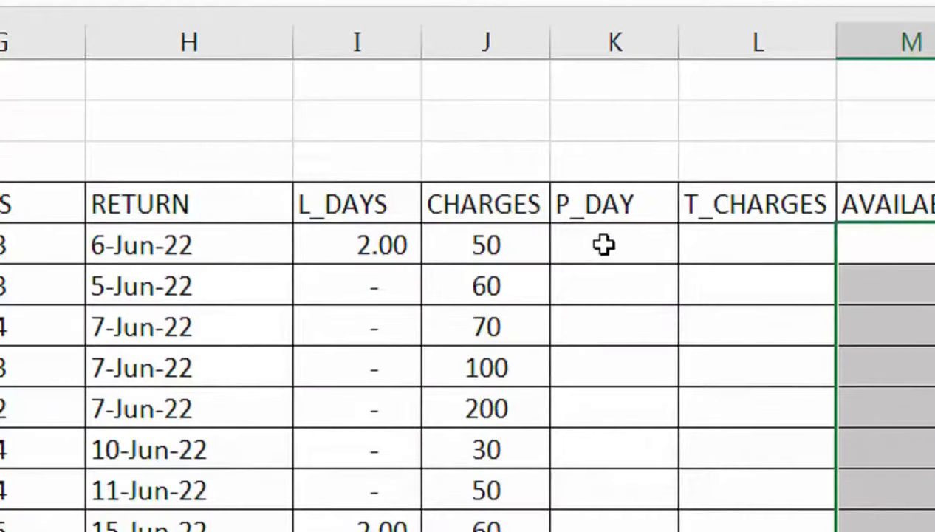
# Delete the entire P_DAY column K
pyautogui.click(604, 245)
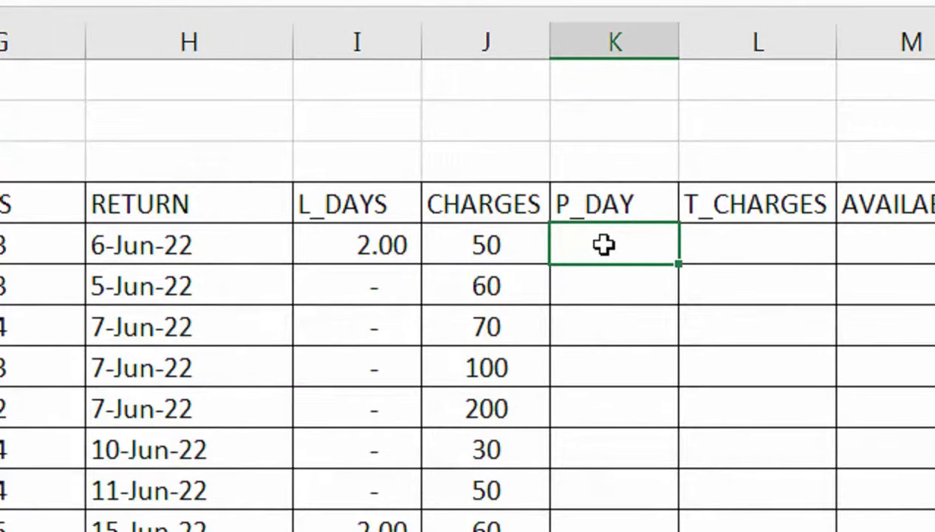
pyautogui.click(680, 249)
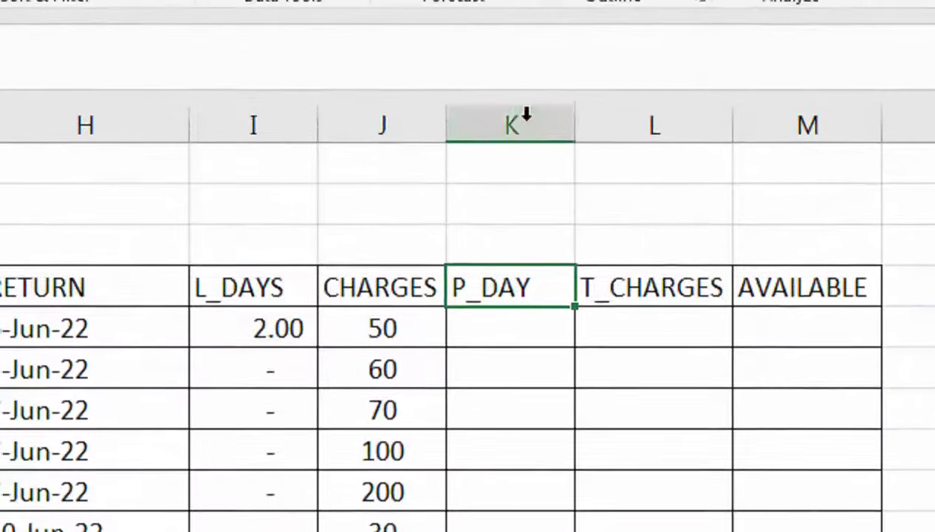
pyautogui.rightClick(695, 172)
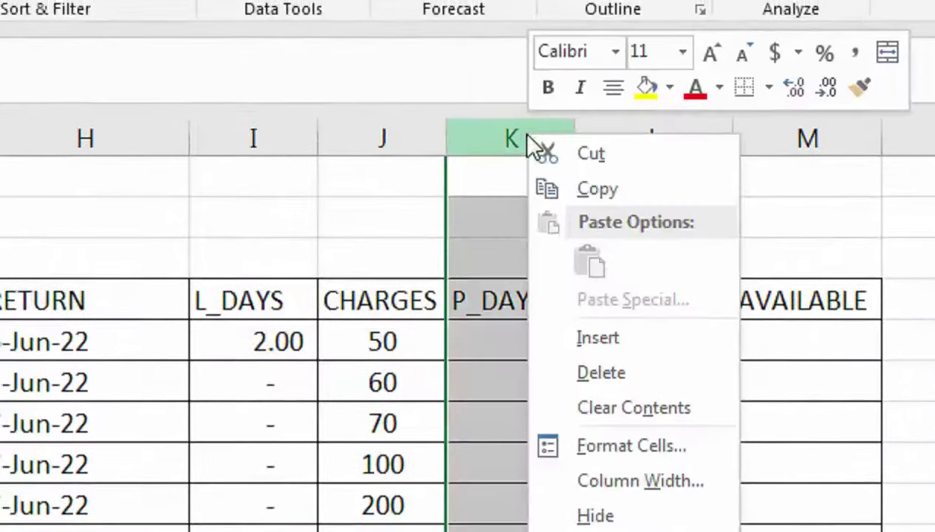
pyautogui.click(570, 375)
# Rename the CHARGES header in J6 to CHARGES_P_D and autofit column J
pyautogui.click(432, 300)
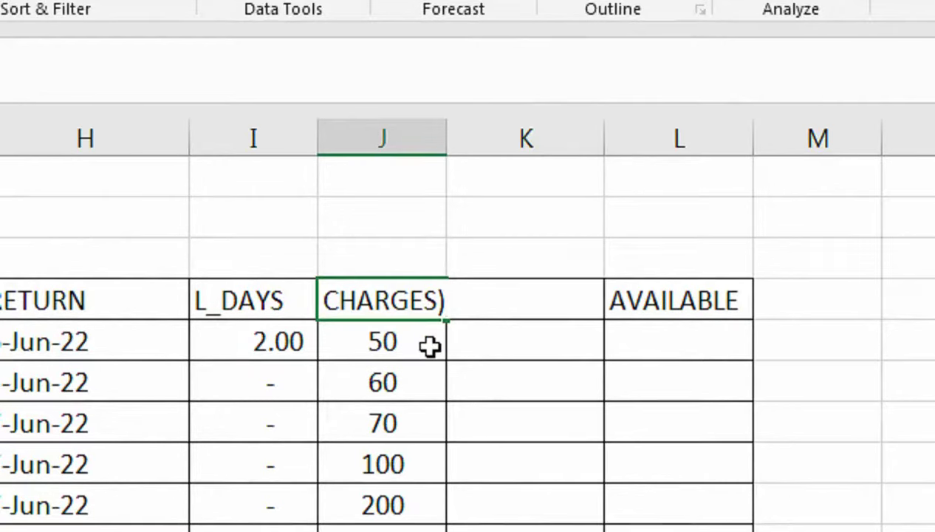
pyautogui.write('_P')
pyautogui.press('Tab')
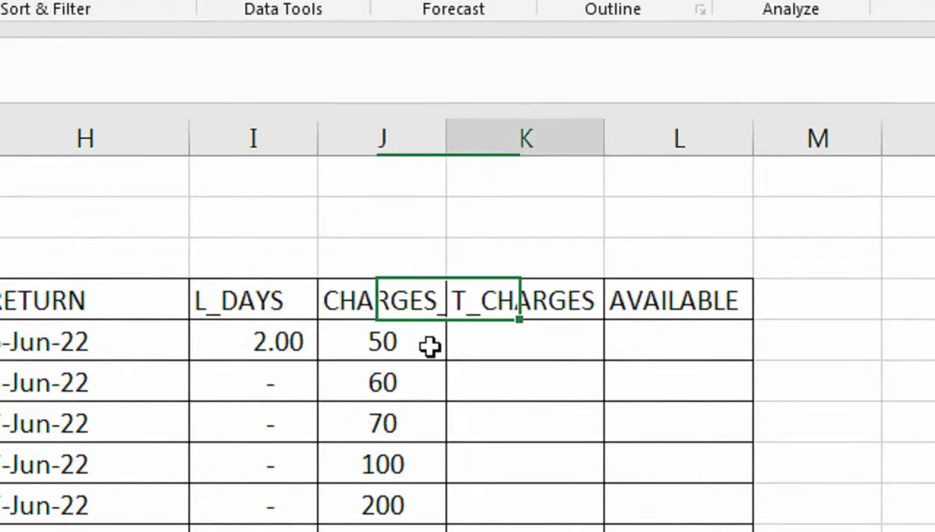
pyautogui.doubleClick(446, 139)
# Enter =(G7+I7)*J7 in K7 to compute the first total charge of 250
pyautogui.click(554, 346)
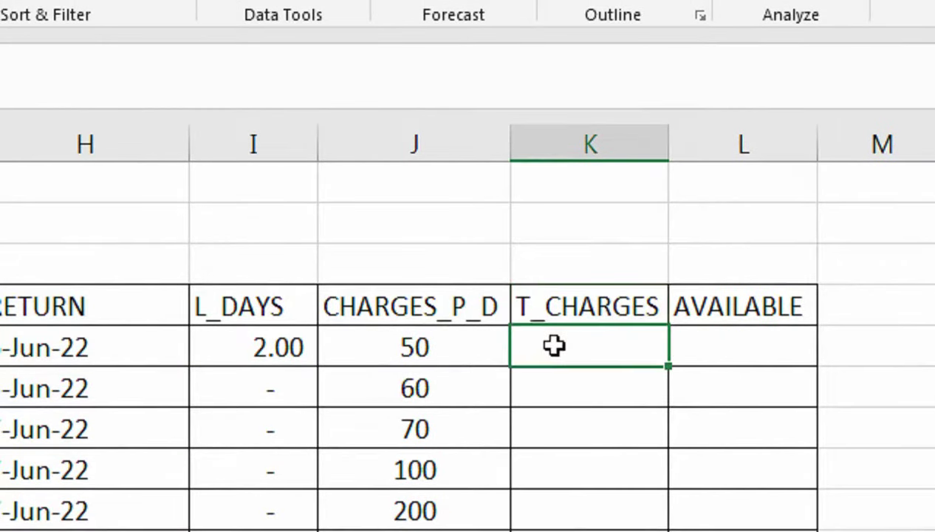
pyautogui.write('=(')
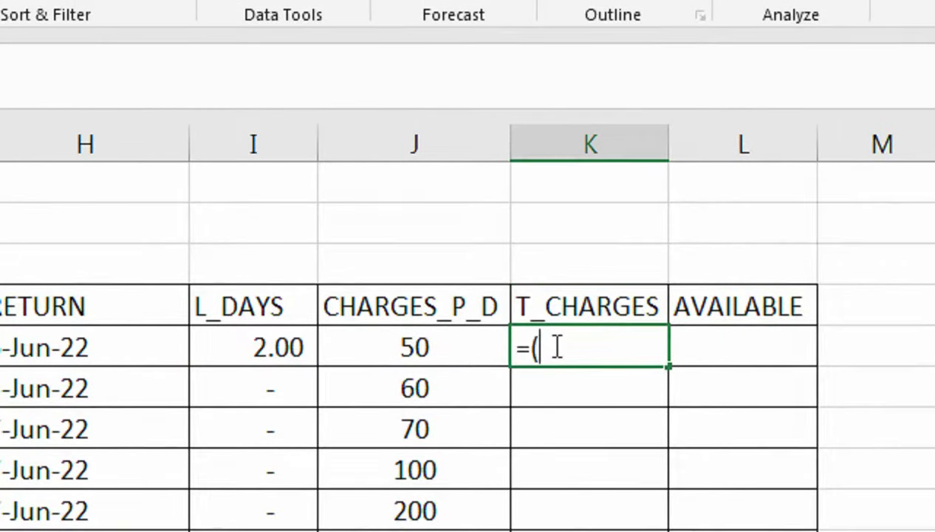
pyautogui.click(230, 353)
pyautogui.write('+')
pyautogui.click(336, 369)
pyautogui.click(336, 347)
pyautogui.write(')*')
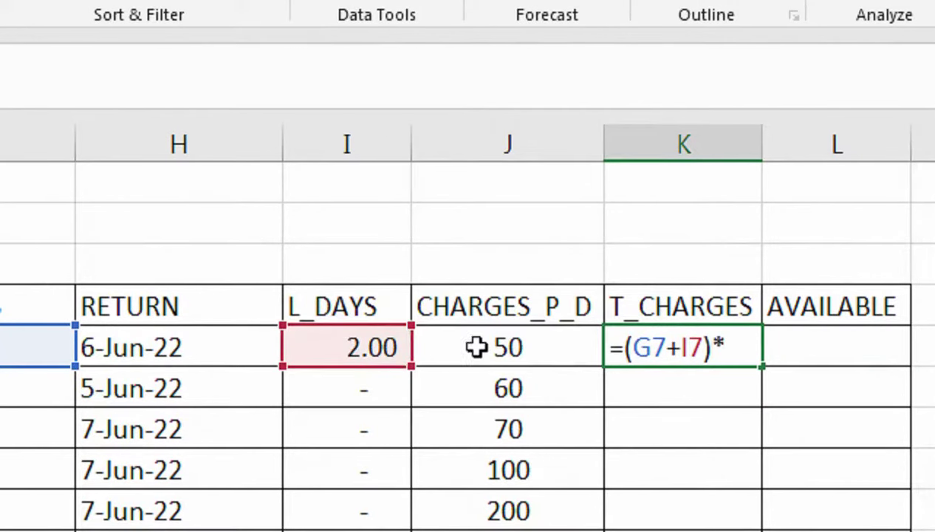
pyautogui.click(477, 348)
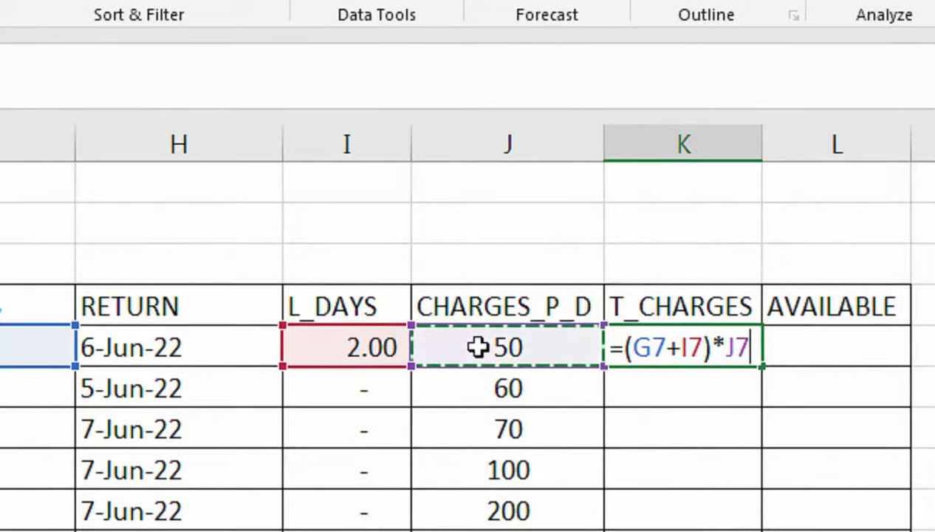
pyautogui.press('Return')
# Fill the T_CHARGES formula down through the book rows and two empty rows below
pyautogui.click(627, 354)
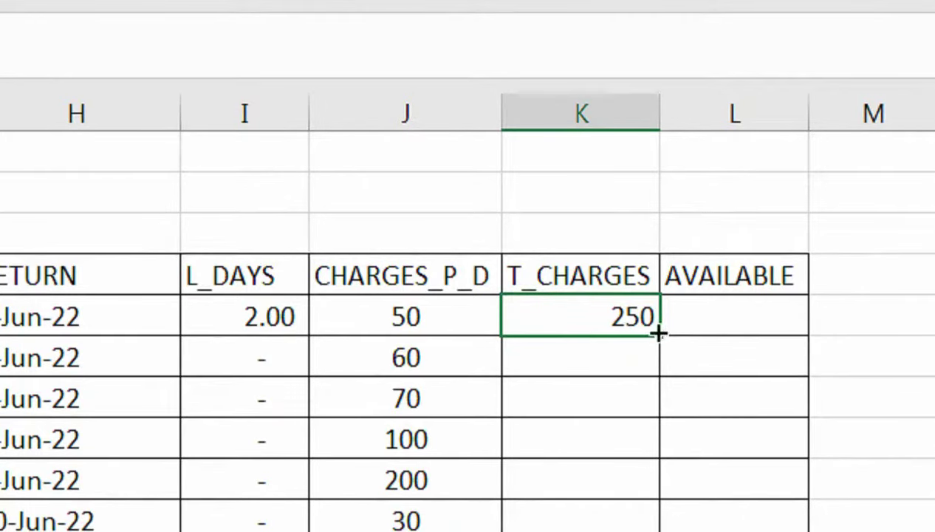
pyautogui.moveTo(658, 334); pyautogui.dragTo(658, 528)
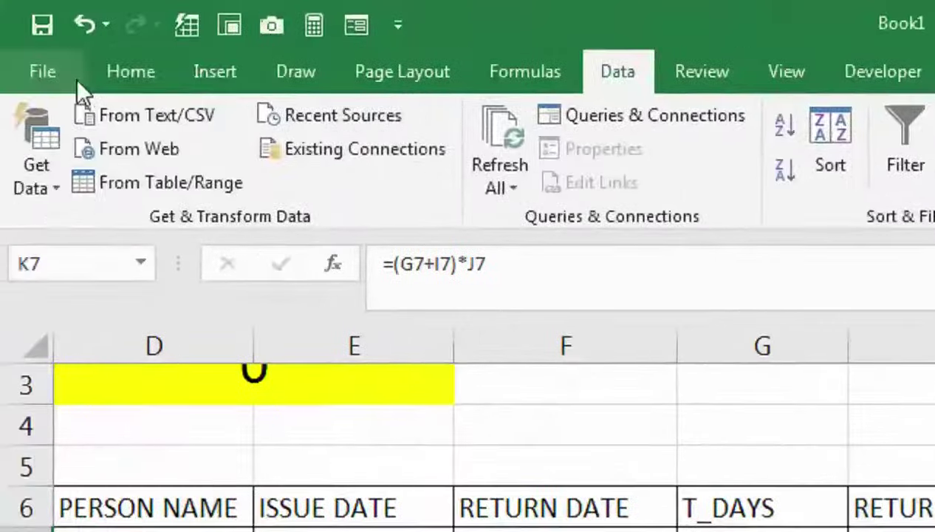
pyautogui.click(131, 71)
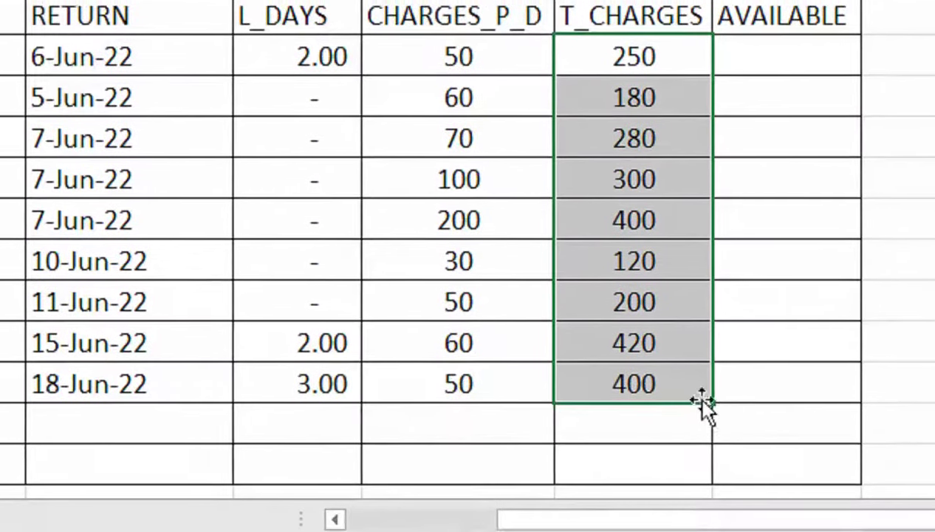
pyautogui.moveTo(702, 399); pyautogui.dragTo(701, 478)
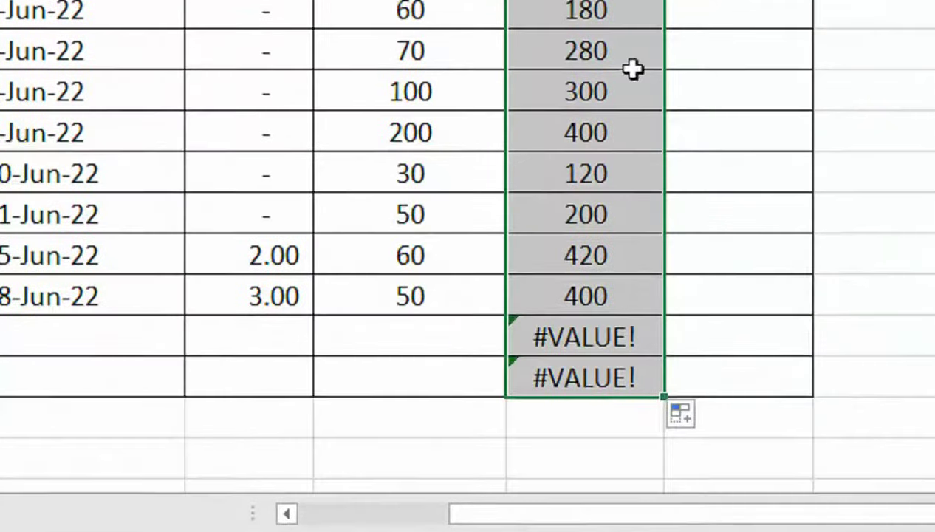
# Change K7 to =IFERROR((G7+I7)*J7,""), fixing the bracket after the argument warning
pyautogui.click(603, 105)
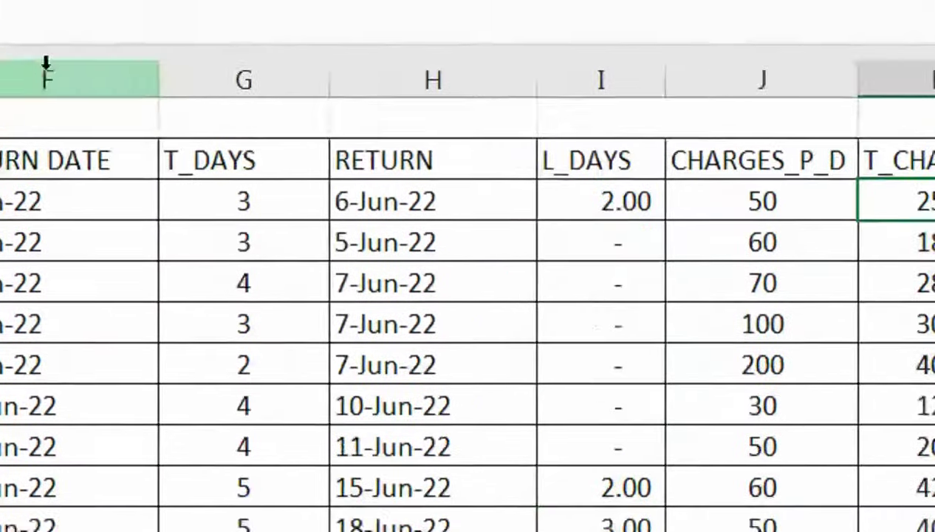
pyautogui.click(178, 127)
pyautogui.write('IFERROR(G7+I7)*J7')
pyautogui.click(452, 133)
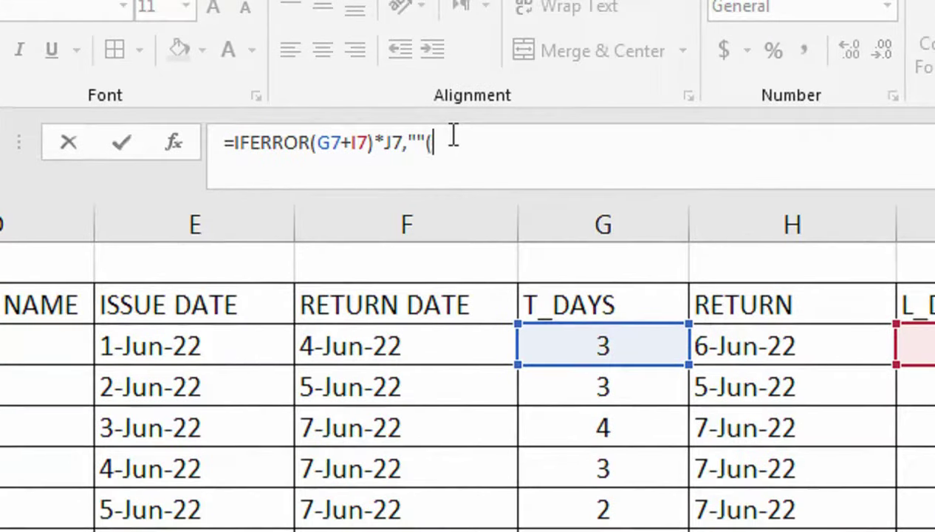
pyautogui.press('Return')
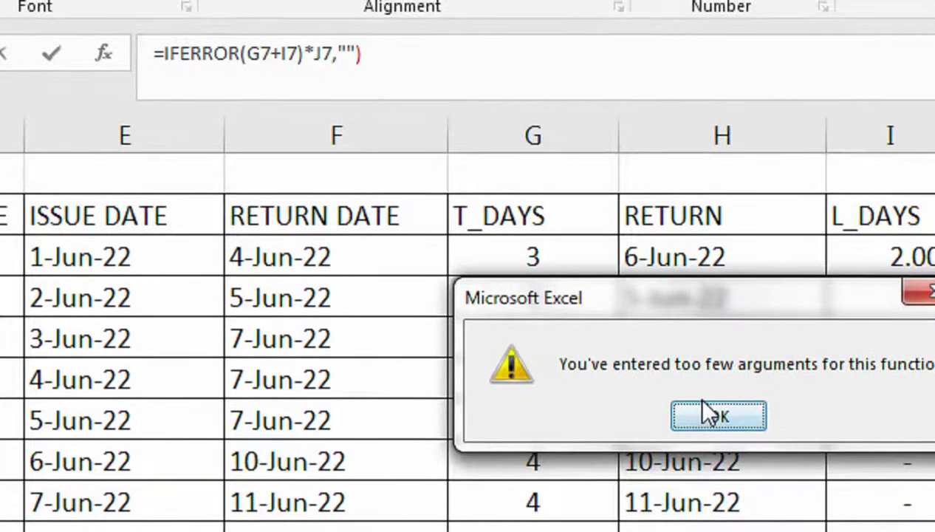
pyautogui.click(704, 405)
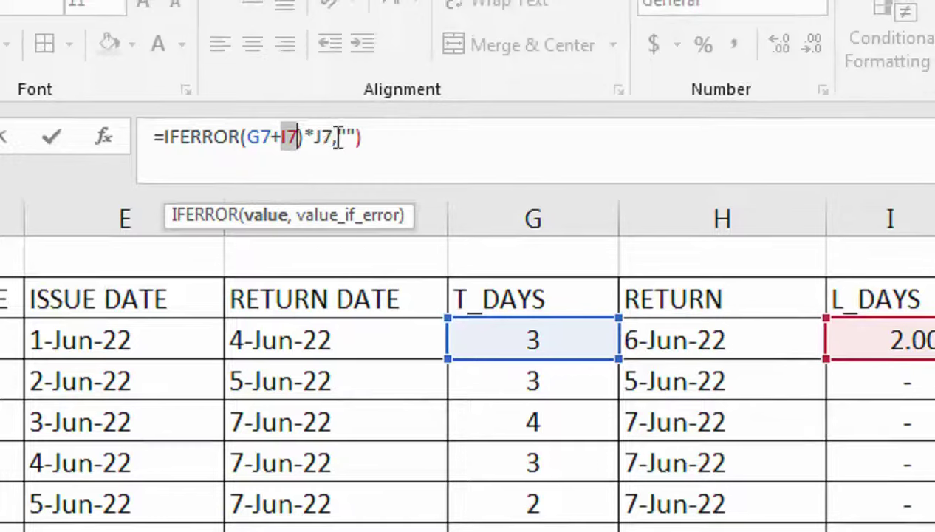
pyautogui.click(334, 136)
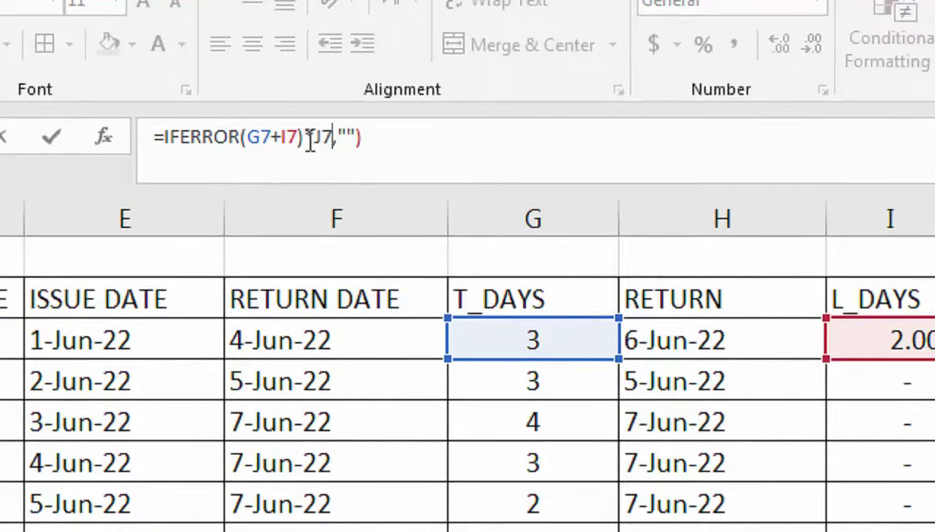
pyautogui.click(258, 138)
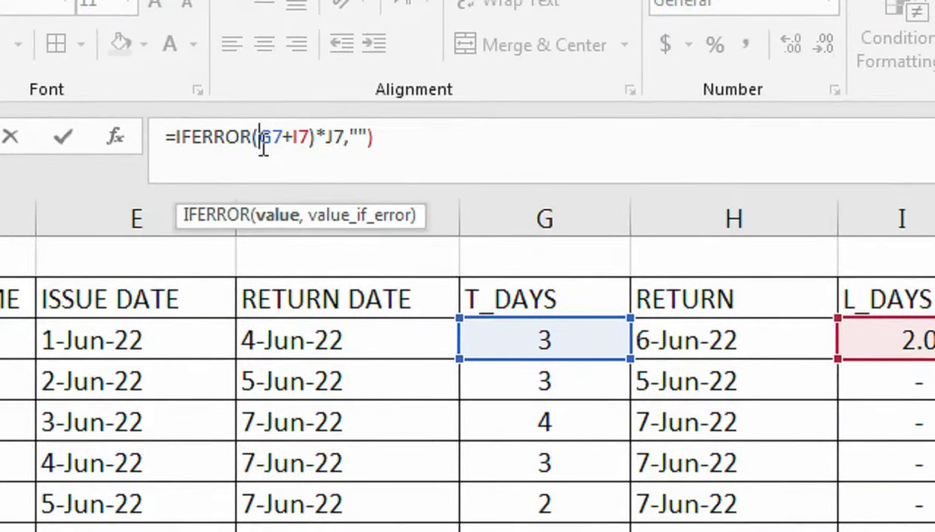
pyautogui.write('(')
pyautogui.press('Return')
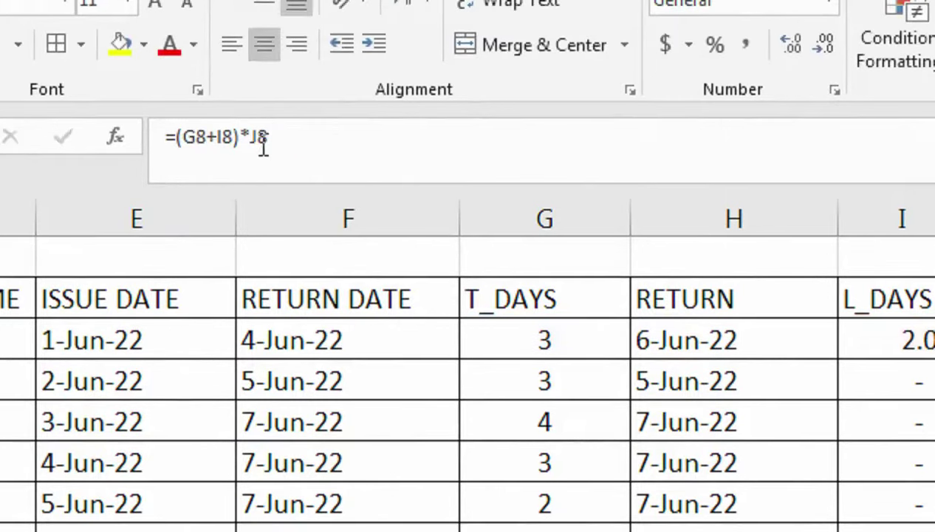
# Fill the IFERROR formula from K7 down to K17 so empty rows stay blank
pyautogui.click(883, 353)
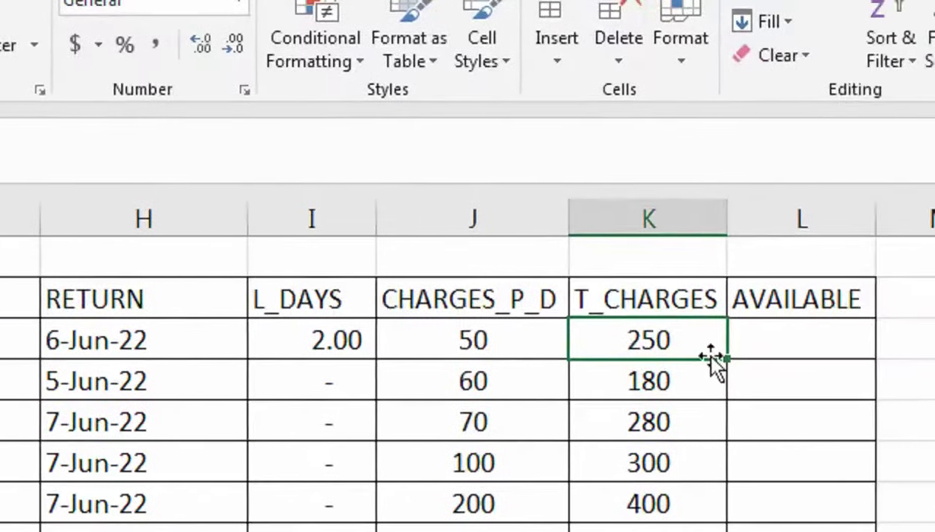
pyautogui.click(702, 353)
pyautogui.click(683, 350)
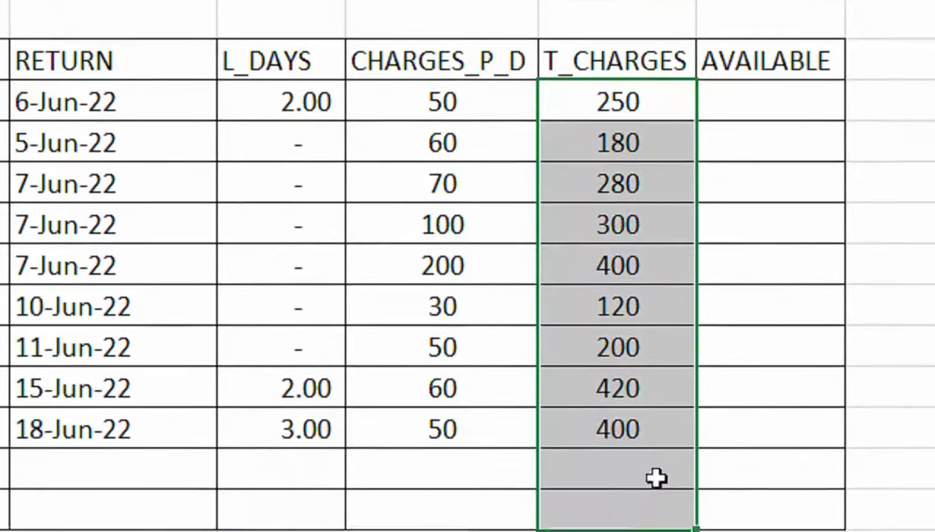
pyautogui.moveTo(697, 360); pyautogui.dragTo(657, 465)
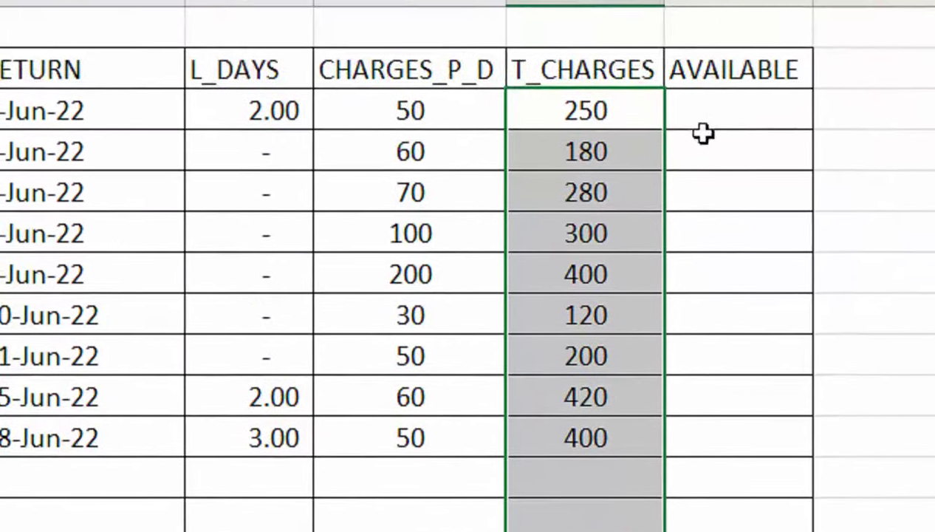
pyautogui.click(702, 133)
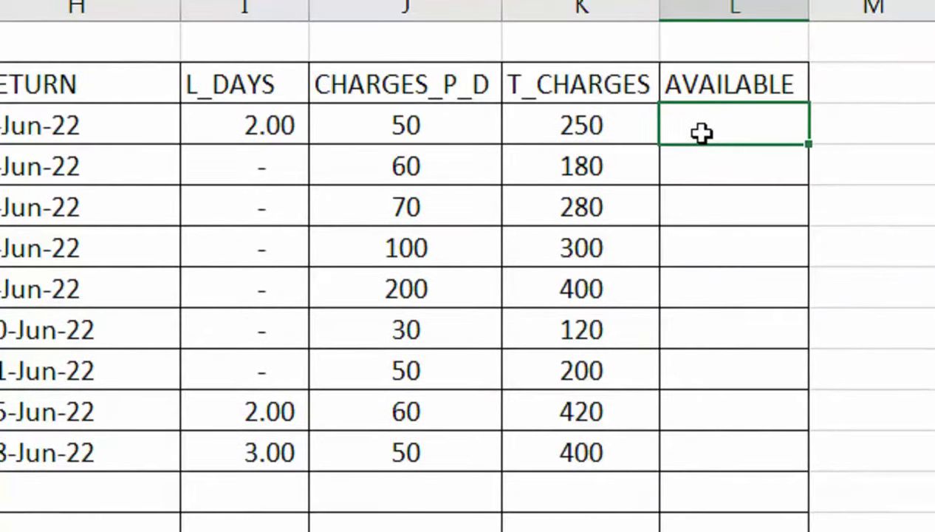
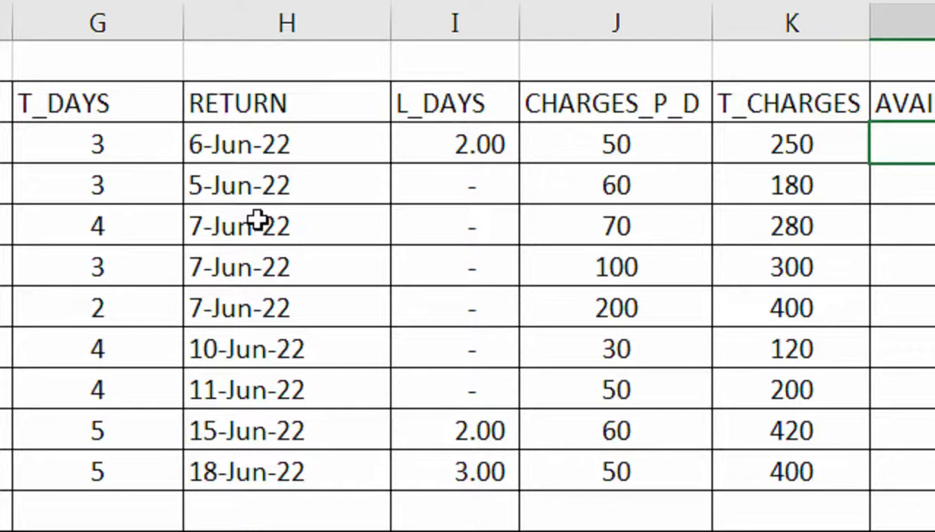
# Enter =IF(H7<>"","YES","NO") in L7 so the first book shows YES
pyautogui.write('=IF(')
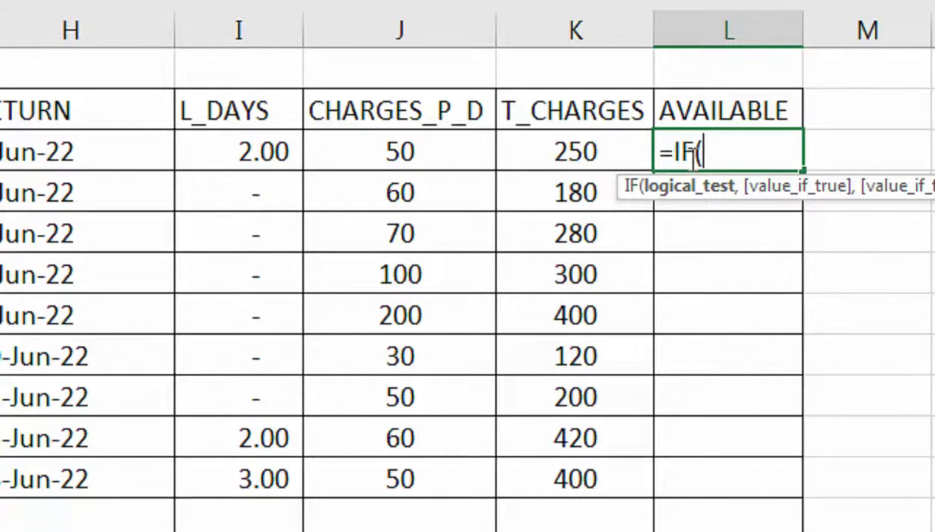
pyautogui.click(118, 152)
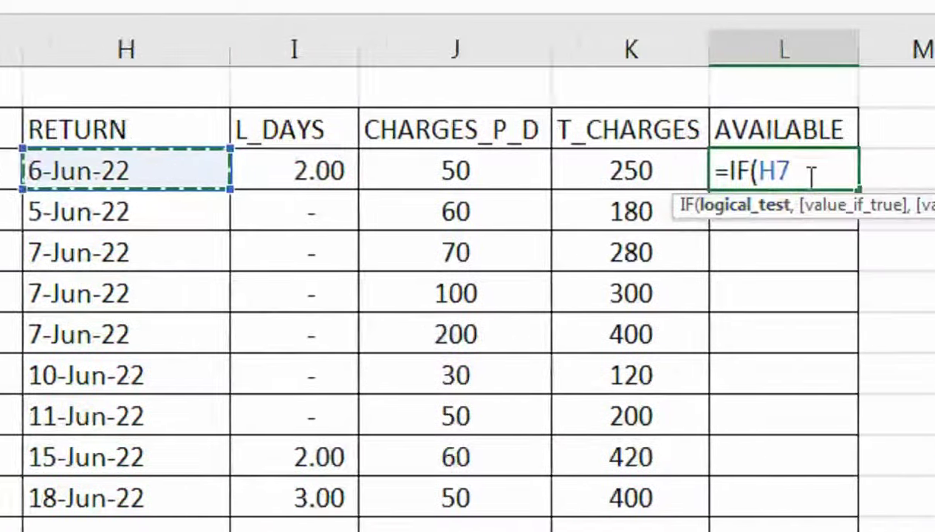
pyautogui.write('<>')
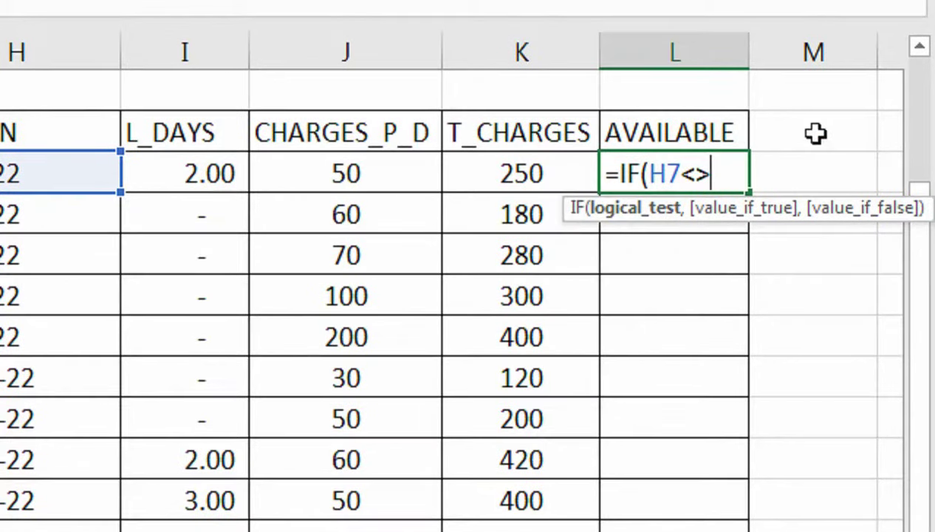
pyautogui.write(',"YES')
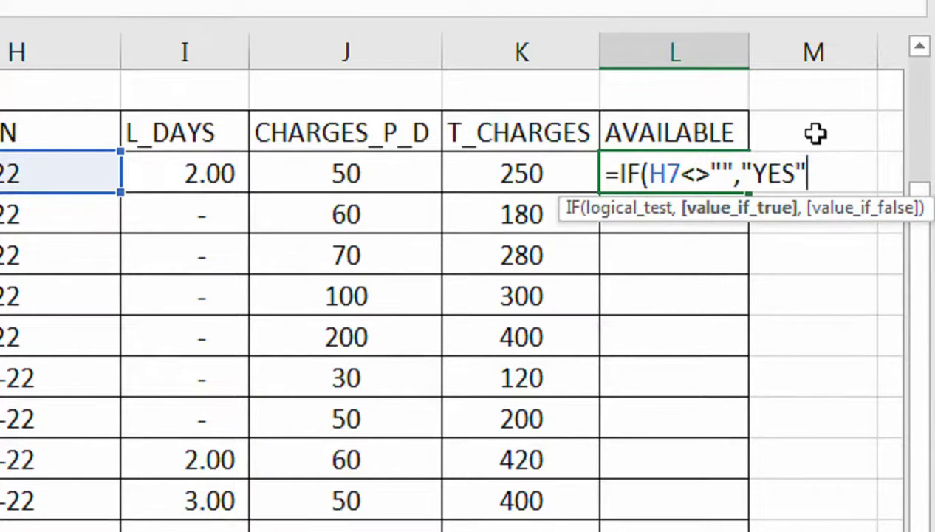
pyautogui.write(',"NO')
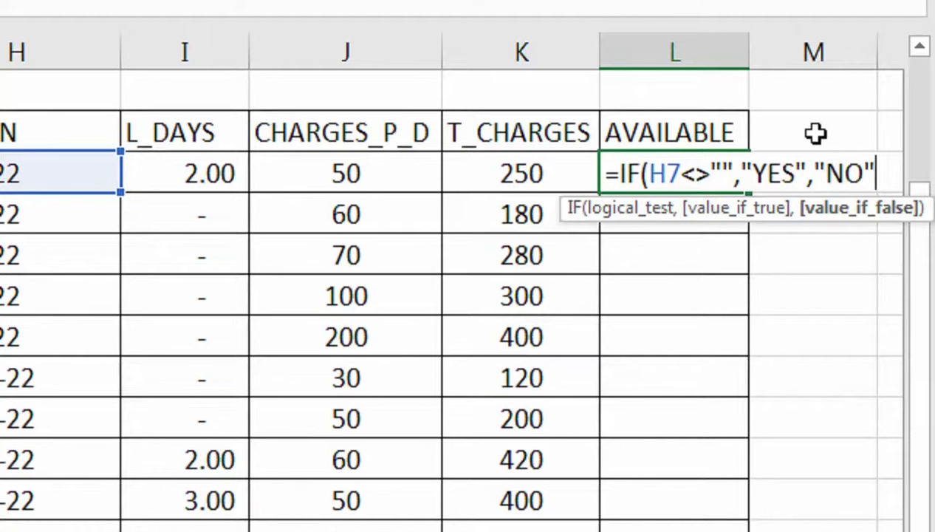
pyautogui.write(')')
pyautogui.press('Return')
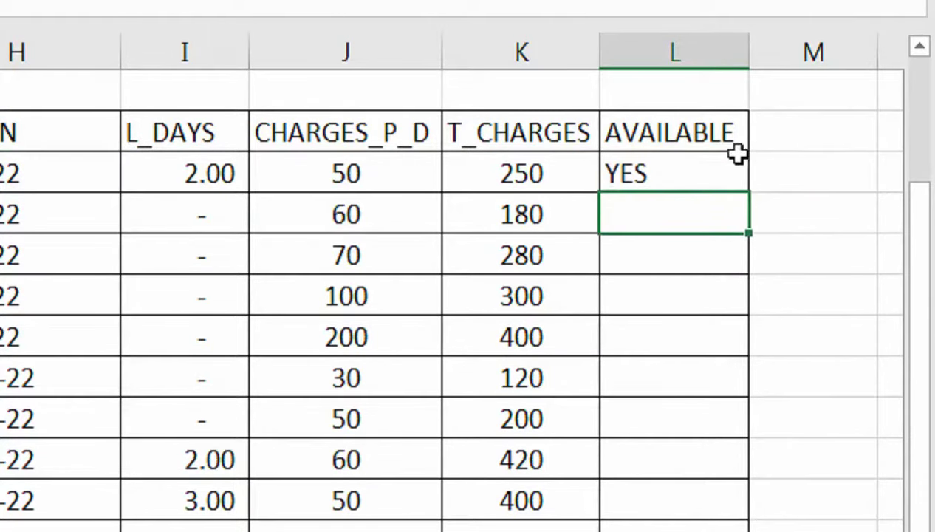
# Fill the L7 IF formula down column L through the book rows and two empty rows below
pyautogui.click(742, 177)
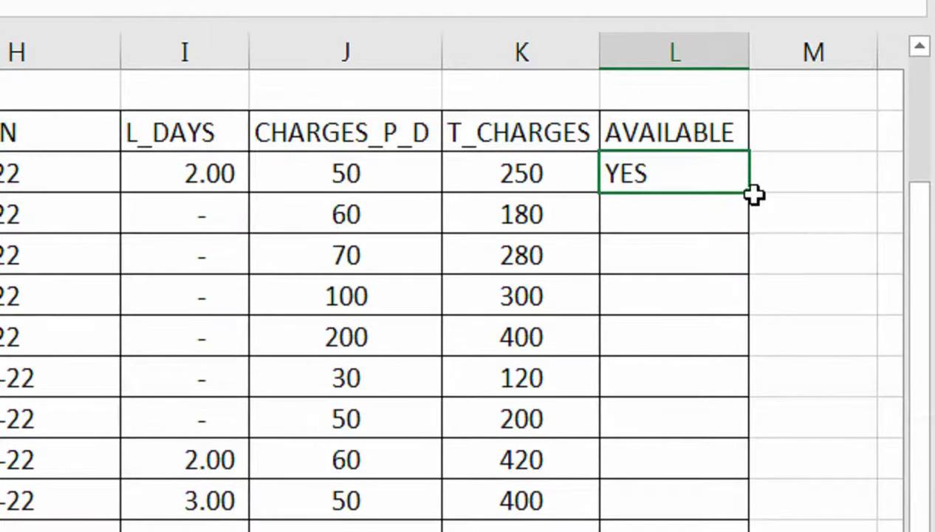
pyautogui.moveTo(751, 196); pyautogui.dragTo(739, 400)
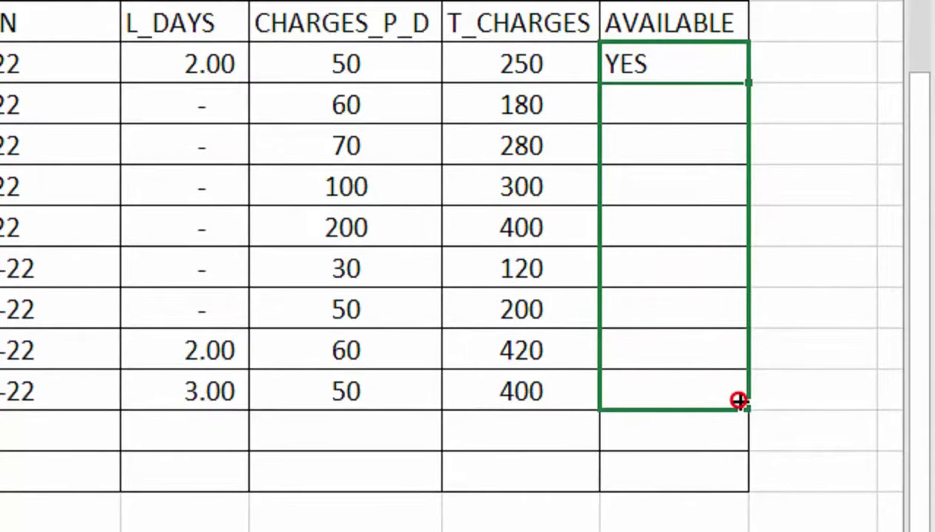
pyautogui.moveTo(739, 400); pyautogui.dragTo(740, 401)
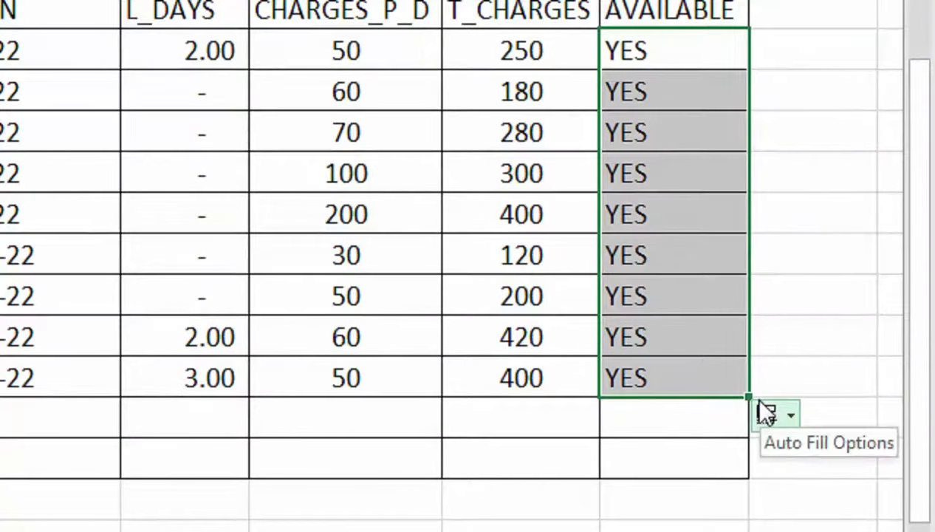
pyautogui.moveTo(748, 397); pyautogui.dragTo(748, 477)
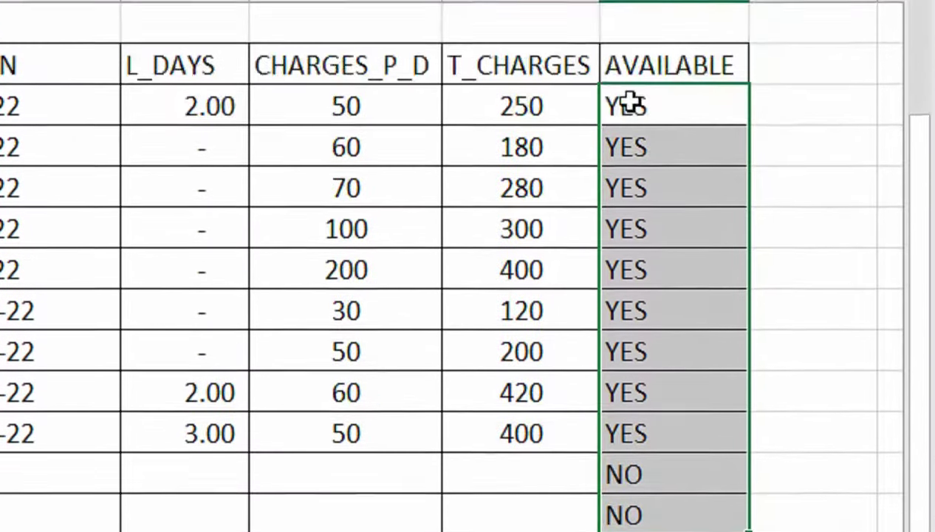
pyautogui.hotkey('ctrl', 'z')
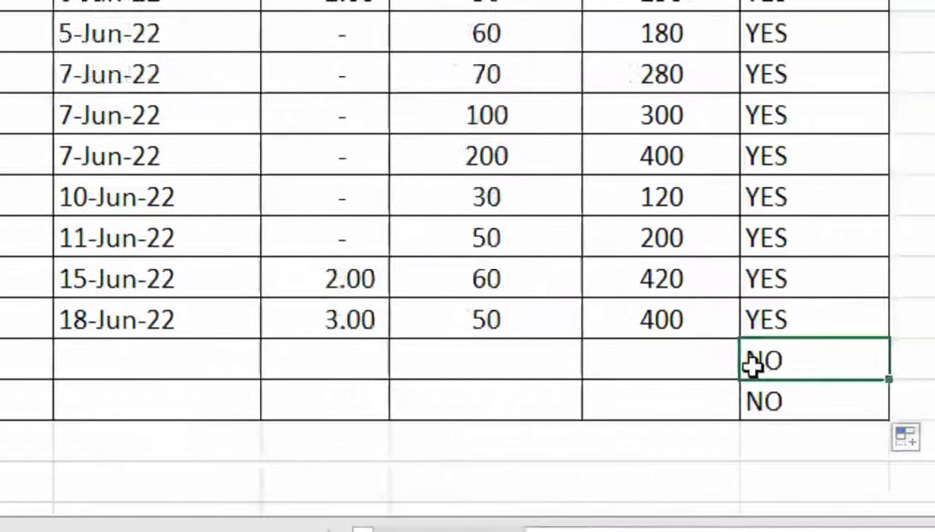
# Clear L16:L17 and rewrite L7 as =IF(D7="","",IF(H7<>"","YES","NO"))
pyautogui.moveTo(752, 362); pyautogui.dragTo(726, 386)
pyautogui.press('Delete')
pyautogui.click(691, 33)
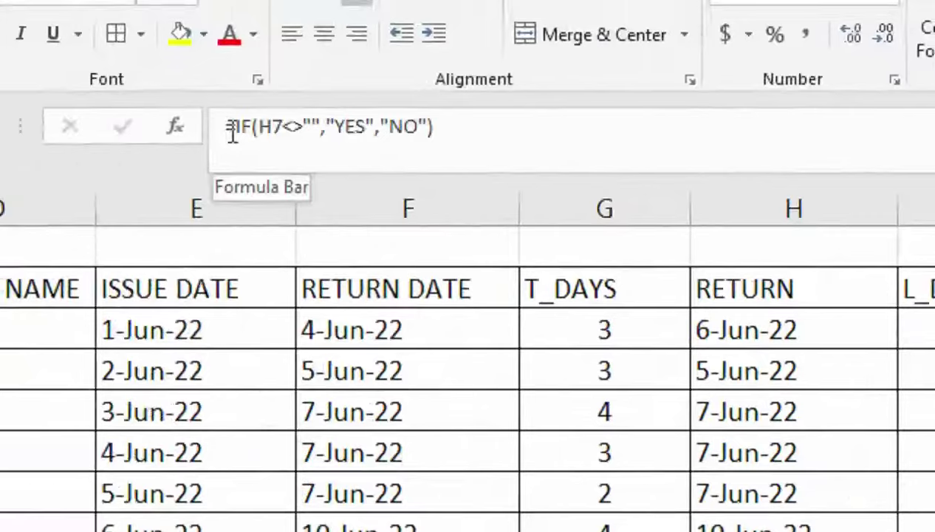
pyautogui.click(240, 141)
pyautogui.write('IF(')
pyautogui.click(161, 338)
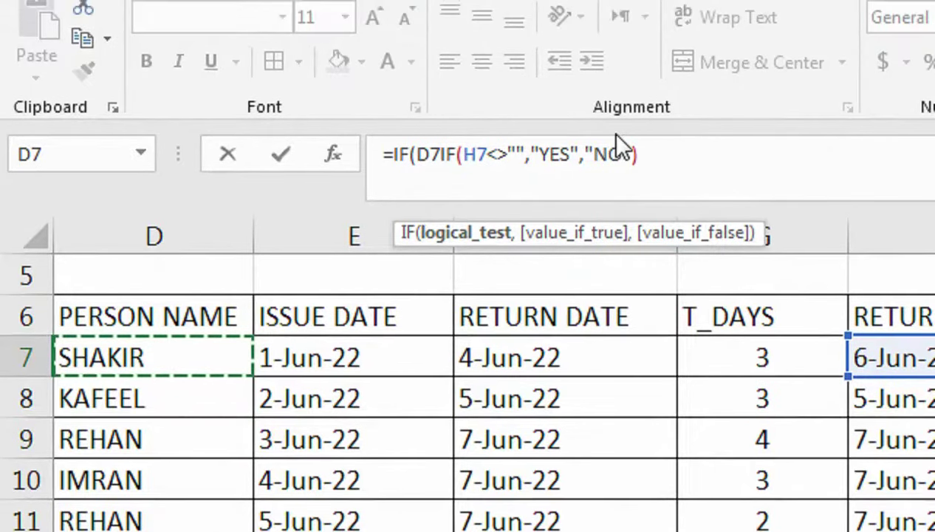
pyautogui.write('="')
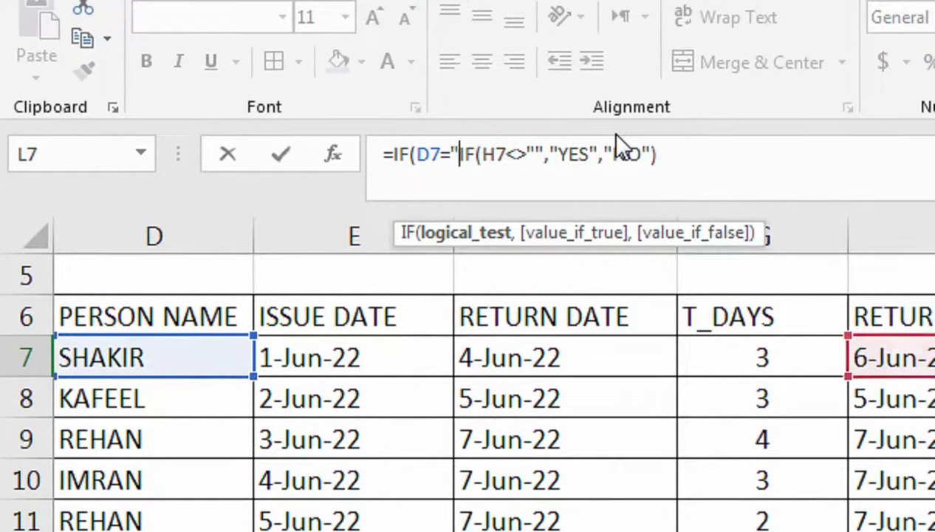
pyautogui.write('"')
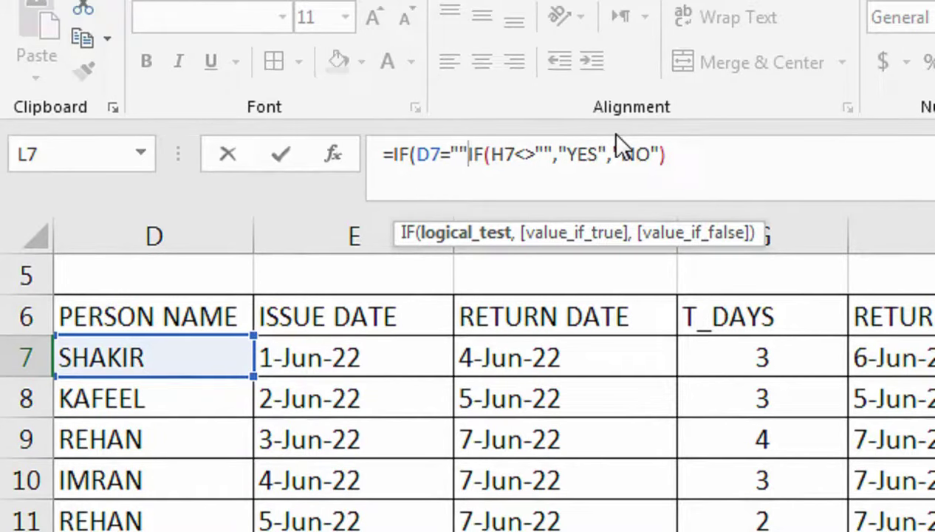
pyautogui.write(',"",')
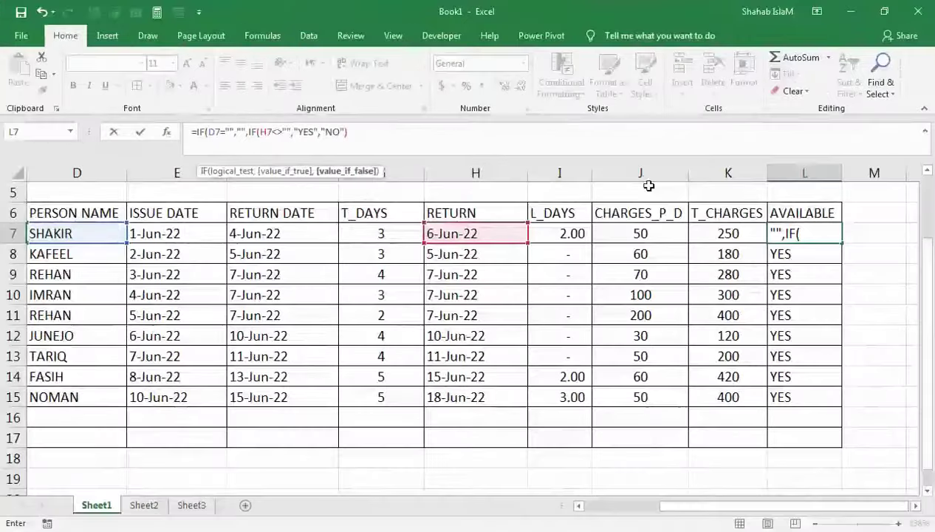
pyautogui.press('Return')
pyautogui.press('Return')
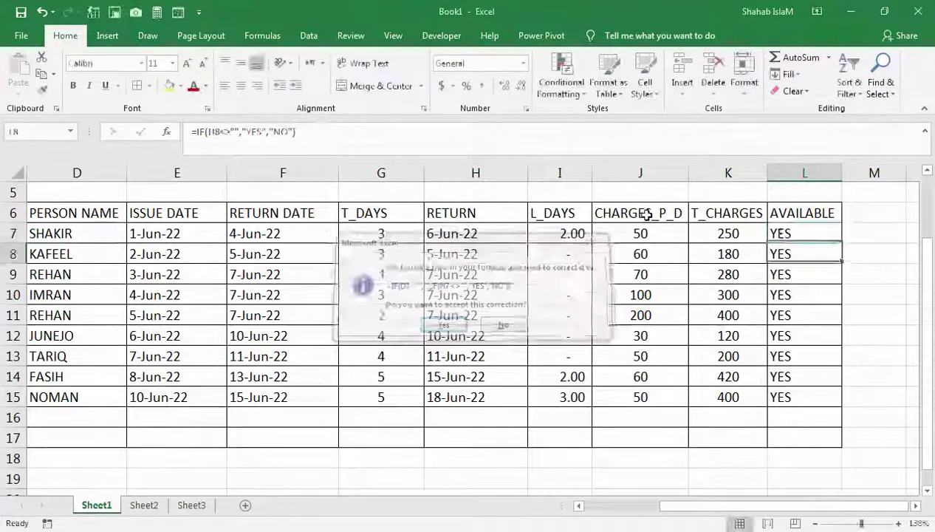
# Accept the formula correction and fill the nested IF down through L17
pyautogui.click(828, 234)
pyautogui.moveTo(841, 240); pyautogui.dragTo(810, 440)
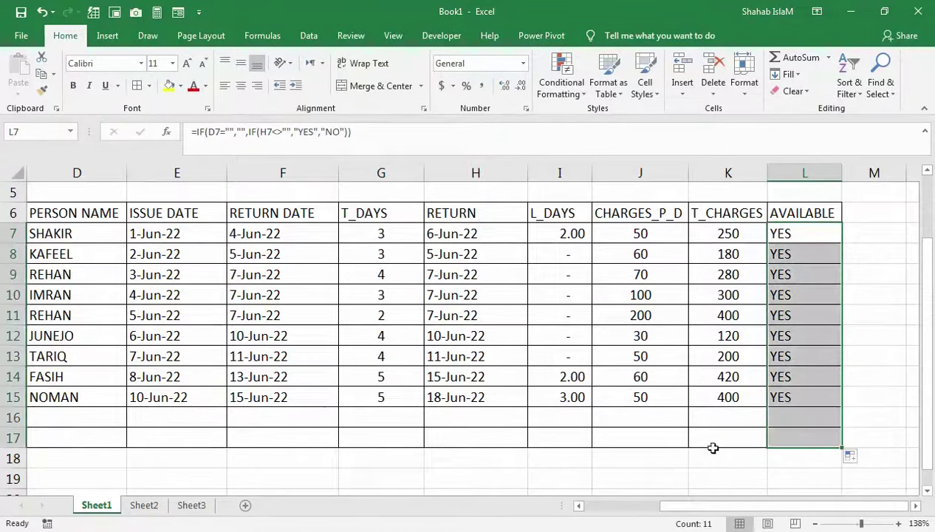
pyautogui.click(779, 415)
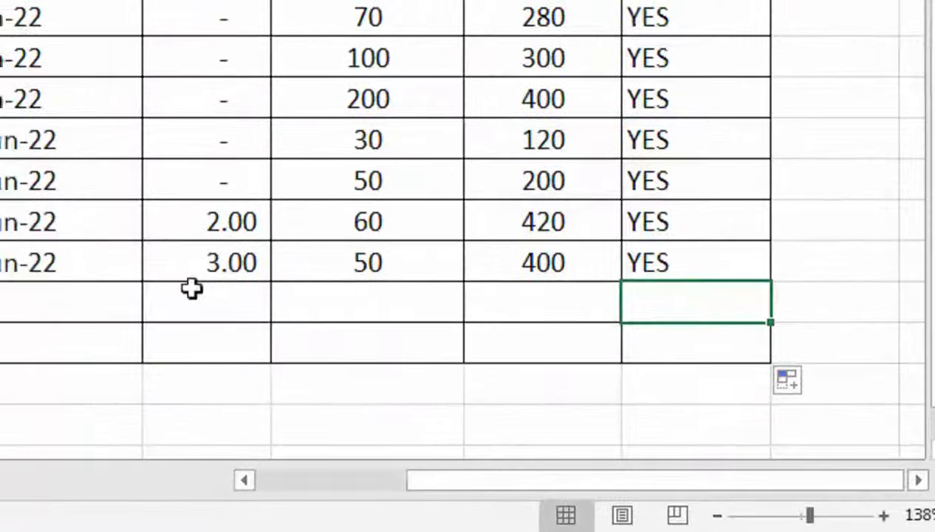
# Start row 16 with serial number 10 and book ACCOUNTING chosen from the list
pyautogui.moveTo(115, 298); pyautogui.dragTo(3, 299)
pyautogui.click(292, 304)
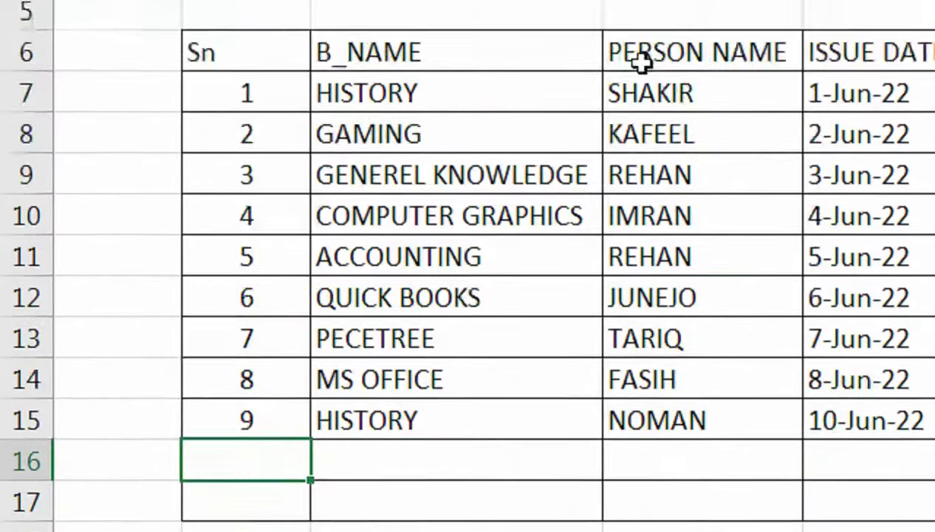
pyautogui.click(698, 138)
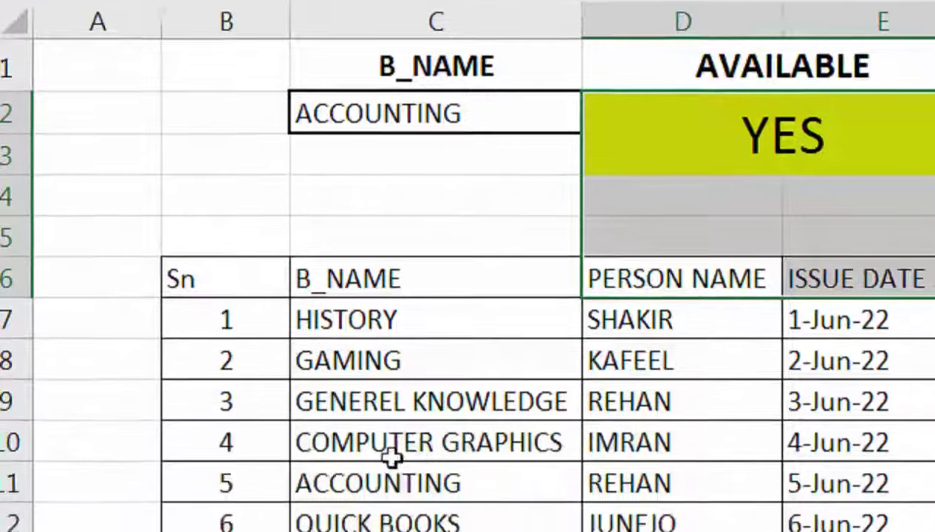
pyautogui.moveTo(396, 342); pyautogui.dragTo(397, 506)
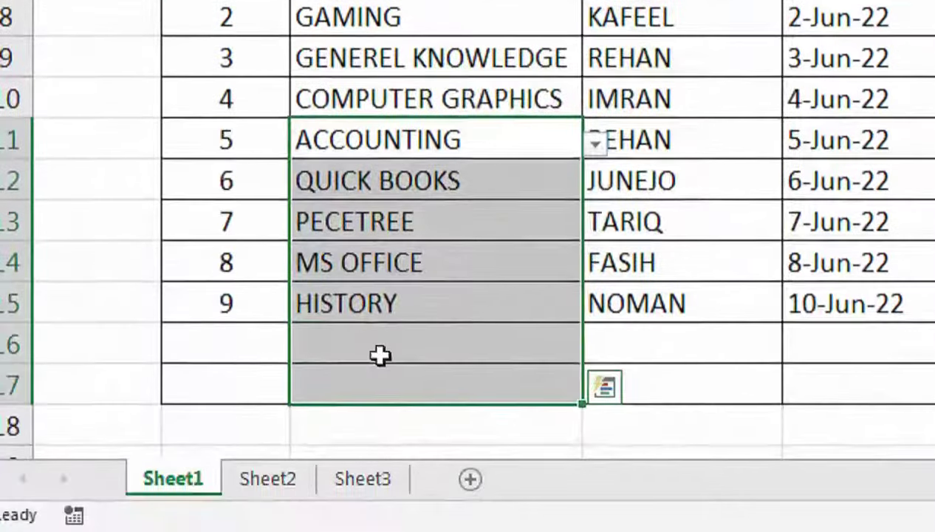
pyautogui.click(267, 346)
pyautogui.write('10')
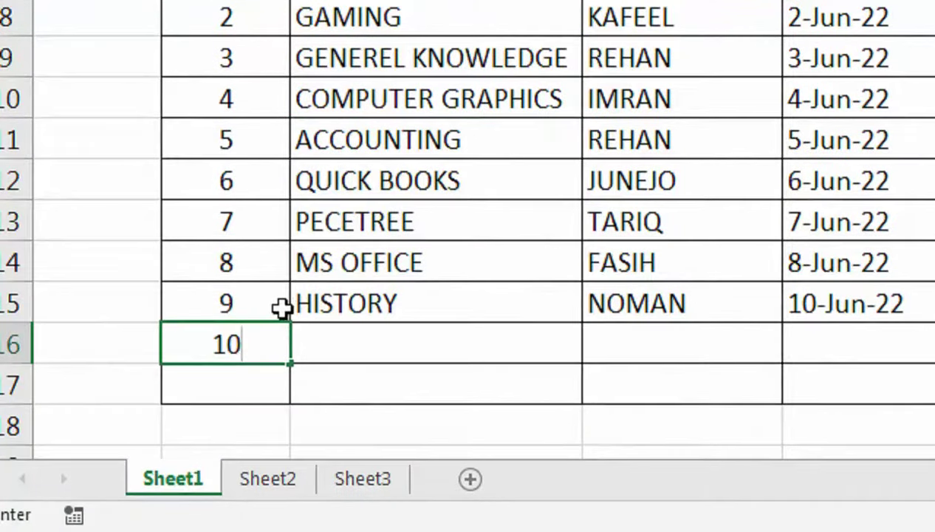
pyautogui.click(432, 329)
pyautogui.click(594, 349)
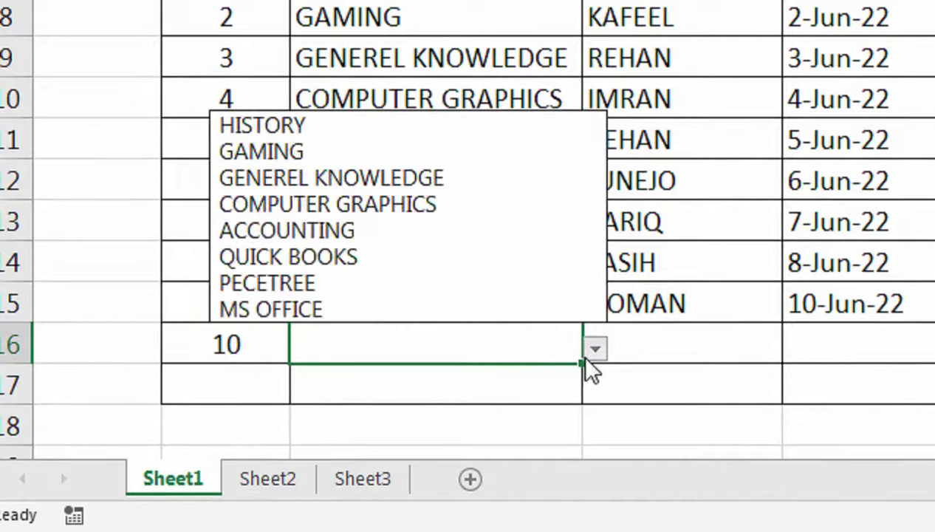
pyautogui.click(476, 240)
# Enter the borrower's name in row 16, retyping it capitalised
pyautogui.click(643, 338)
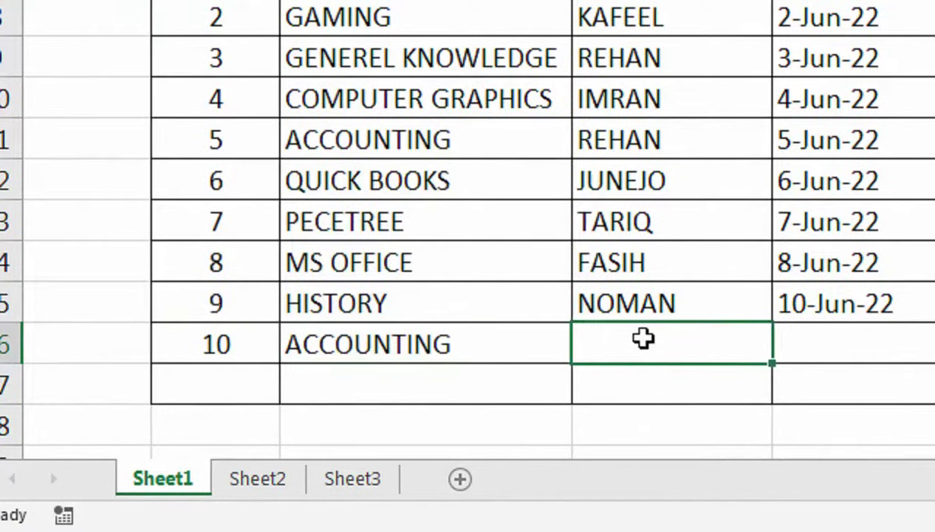
pyautogui.write('daniyal')
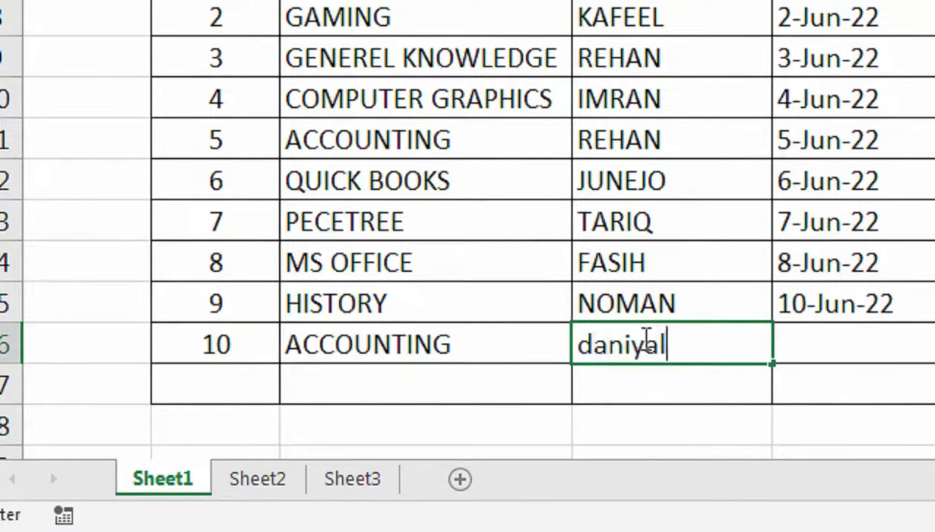
pyautogui.press('Tab')
pyautogui.click(646, 340)
pyautogui.write('DANIYAL')
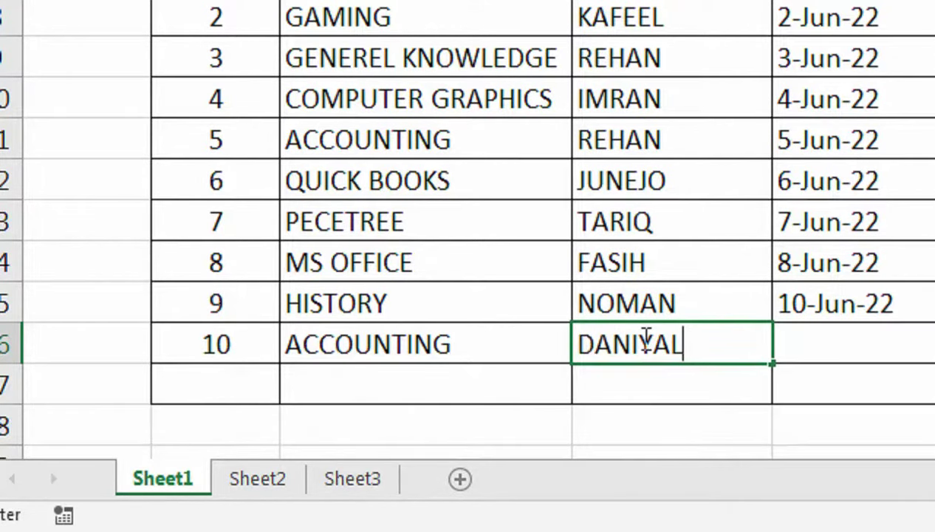
pyautogui.press('Tab')
# Enter issue date 15-Jun-22, return date 21-Jun-22 and 6 T_DAYS, then review T_DAYS
pyautogui.hscroll(5, 864, 306)
pyautogui.write('15-JUN-22')
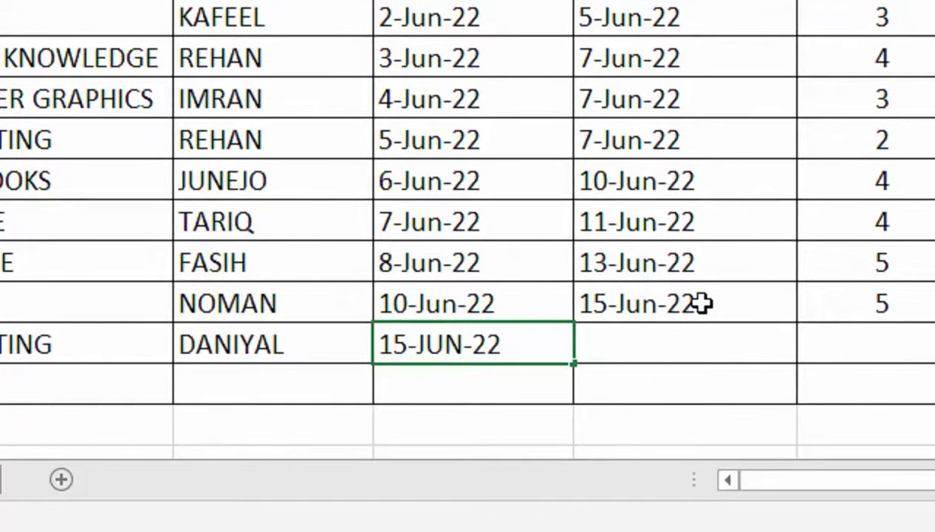
pyautogui.press('Tab')
pyautogui.write('21-J')
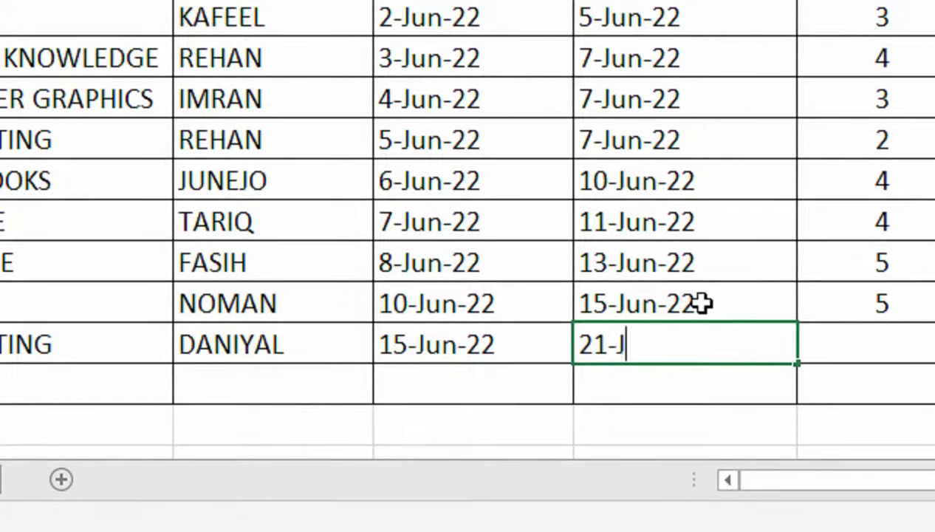
pyautogui.write('UNE')
pyautogui.press('Tab')
pyautogui.write('6')
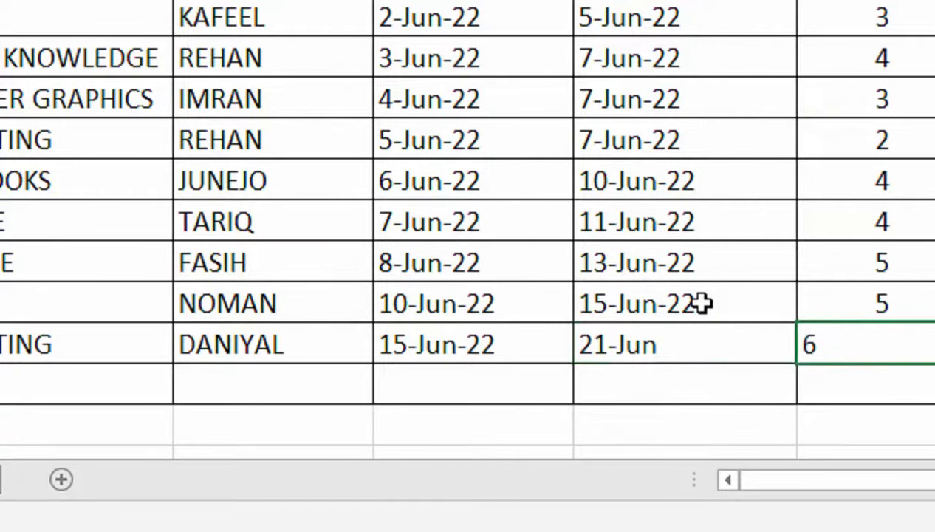
pyautogui.hotkey('shift', 'Tab')
pyautogui.press('F2')
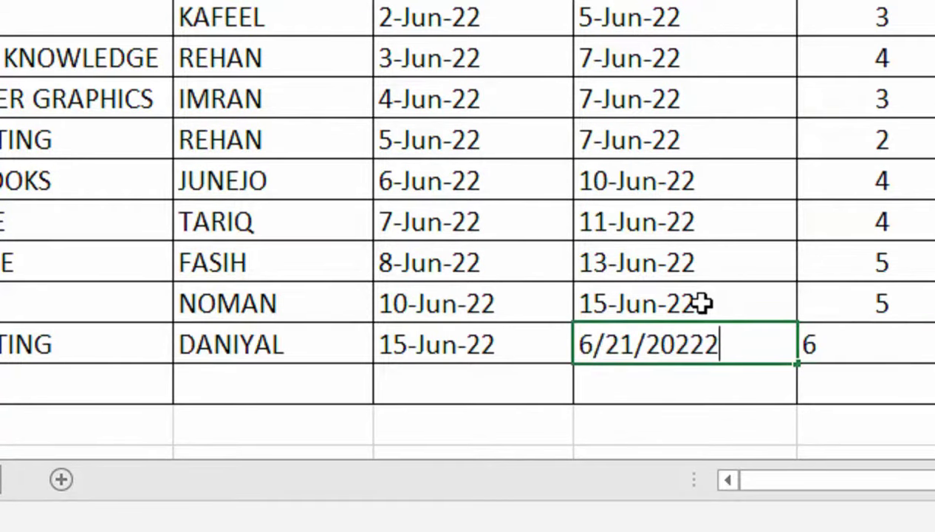
pyautogui.press('Tab')
pyautogui.click(620, 346)
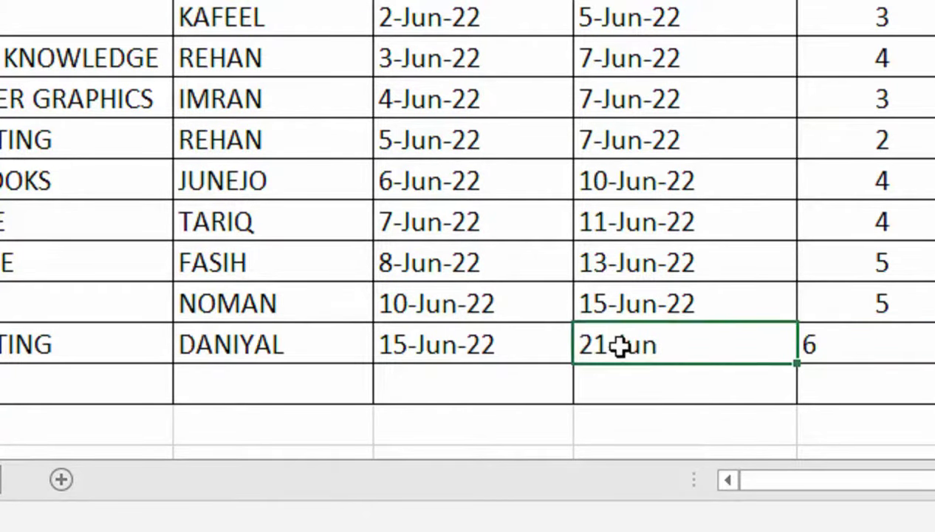
pyautogui.moveTo(820, 344); pyautogui.dragTo(871, 304)
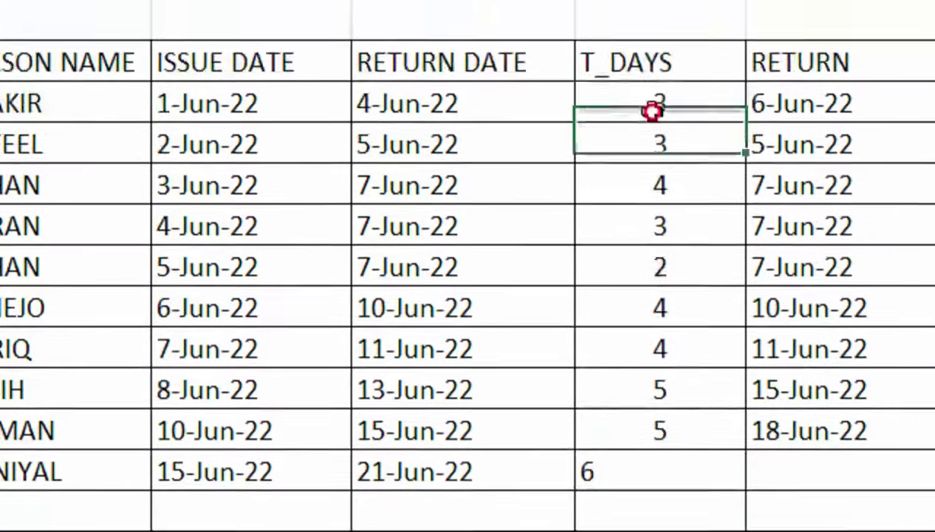
pyautogui.click(656, 103)
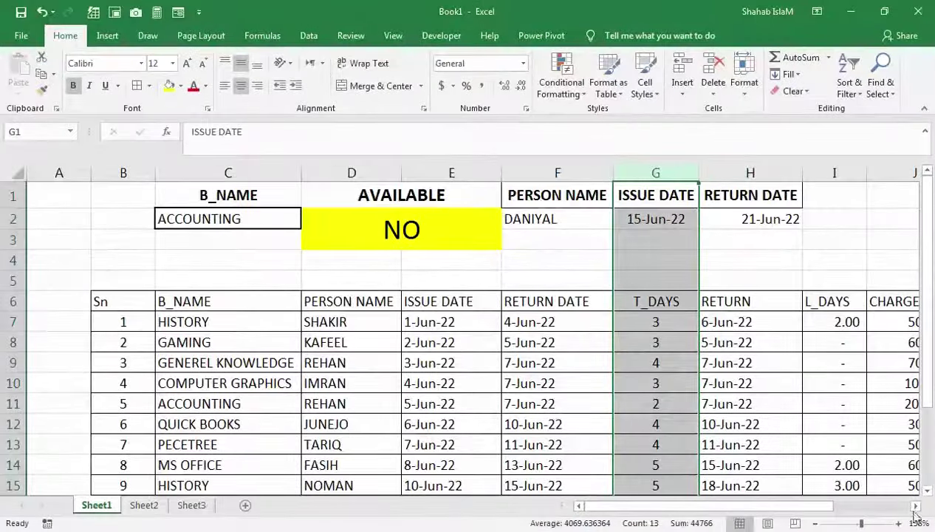
# Enter 21-Jun-22 as row 16's RETURN date so its AVAILABLE entry turns YES
pyautogui.click(915, 507)
pyautogui.click(915, 507)
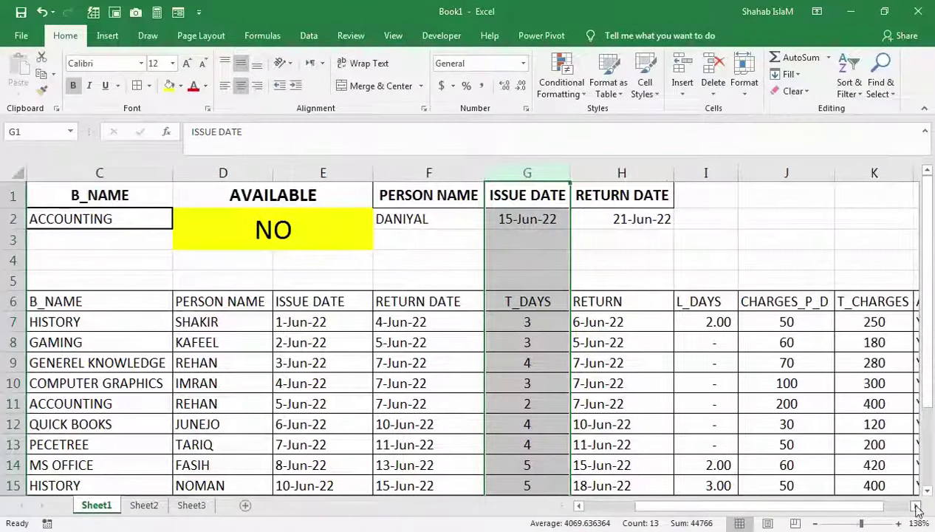
pyautogui.moveTo(912, 443); pyautogui.dragTo(914, 439)
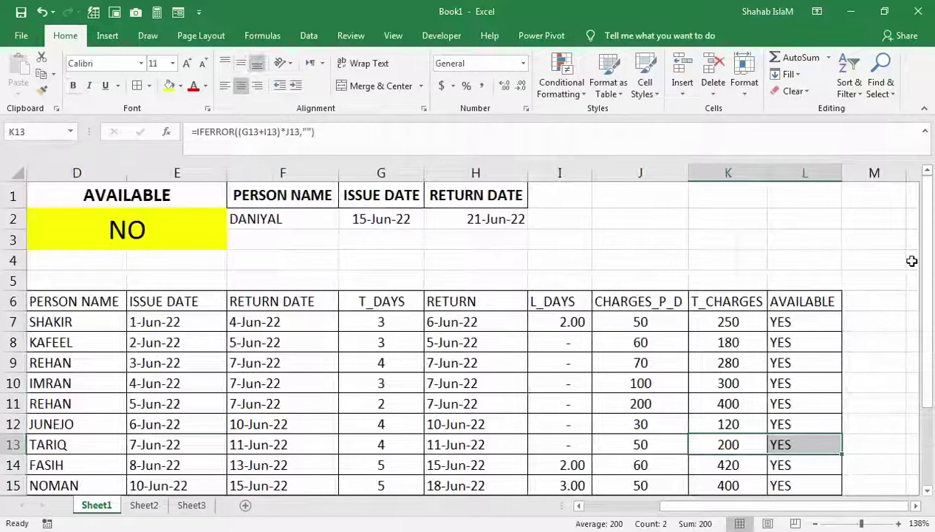
pyautogui.moveTo(925, 244); pyautogui.dragTo(924, 288)
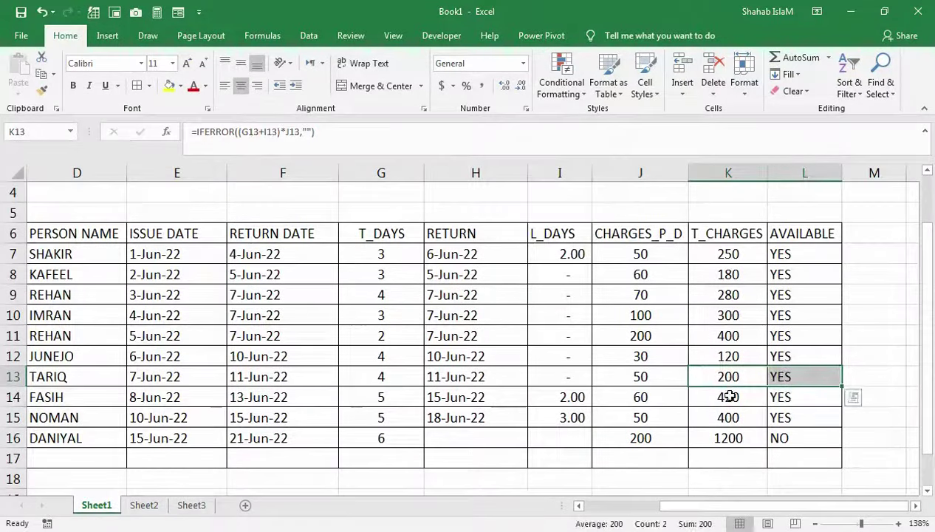
pyautogui.click(729, 397)
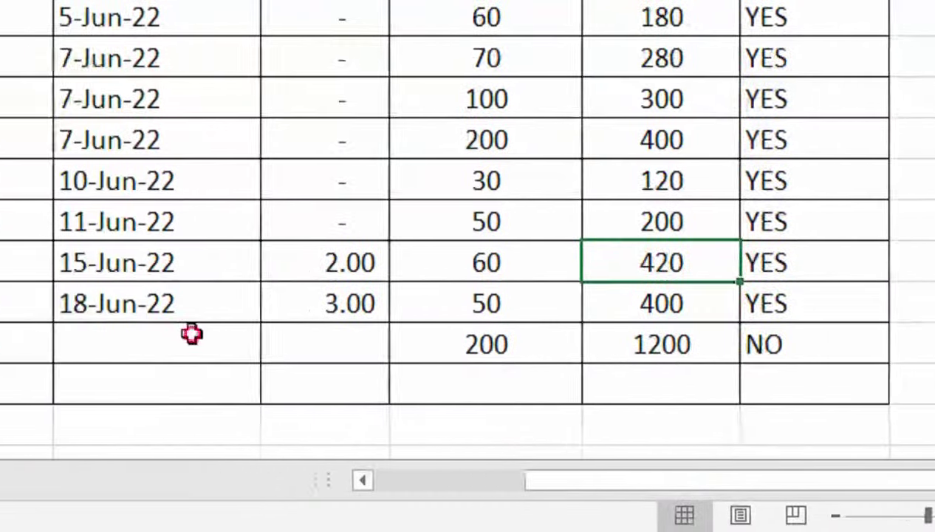
pyautogui.click(191, 334)
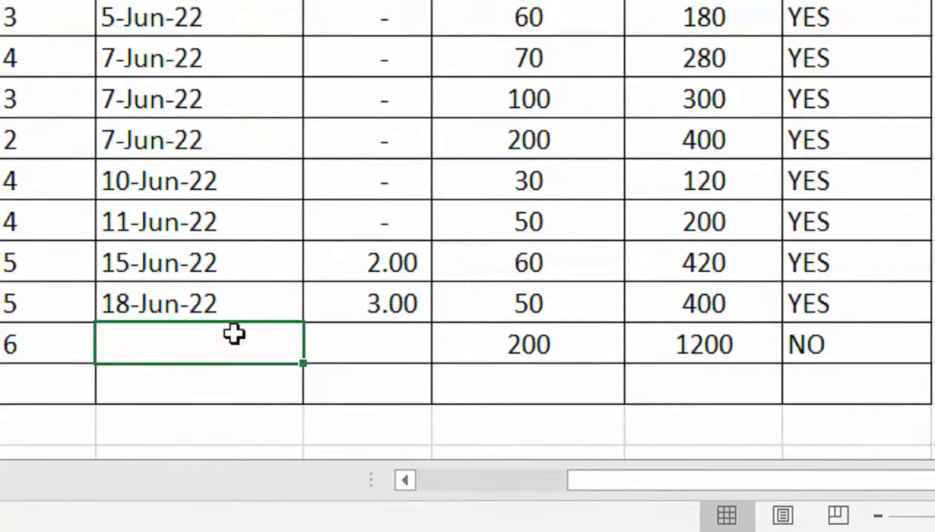
pyautogui.write('21-')
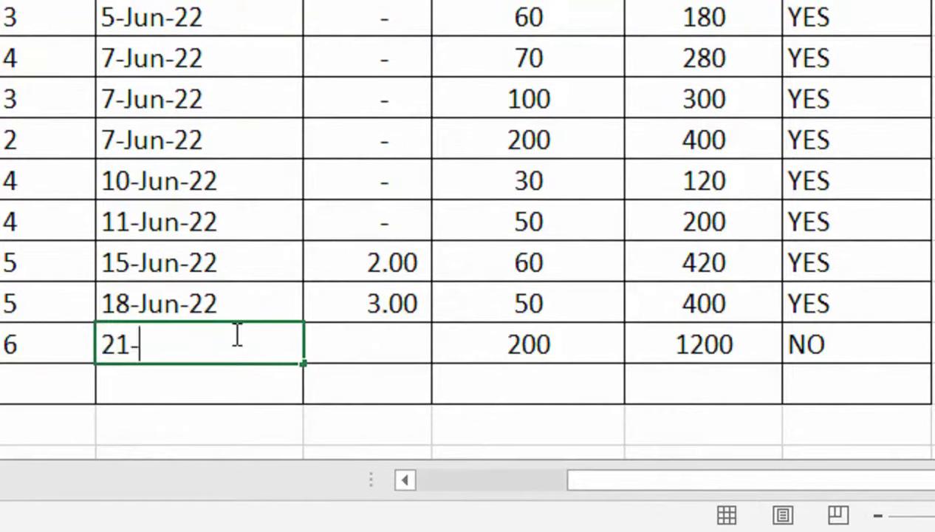
pyautogui.write('JUN')
pyautogui.write('22')
pyautogui.press('Return')
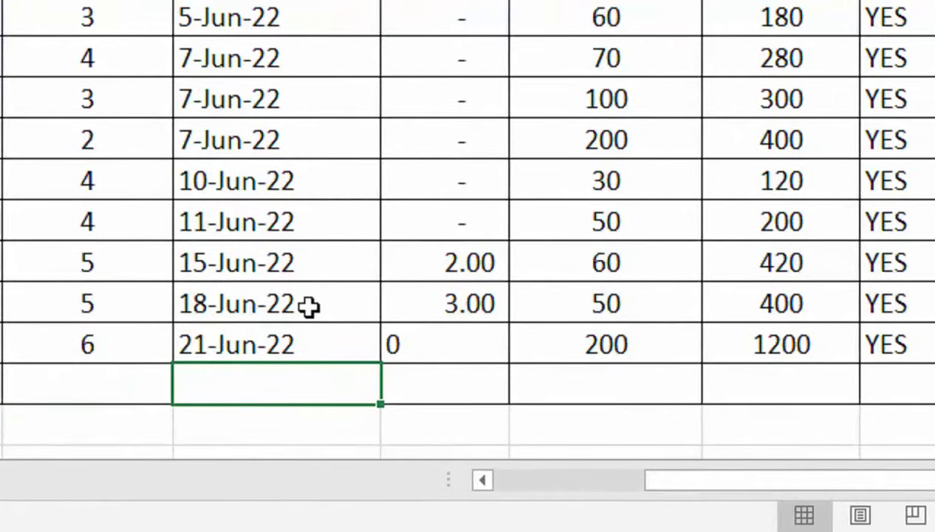
pyautogui.click(402, 345)
pyautogui.click(417, 301)
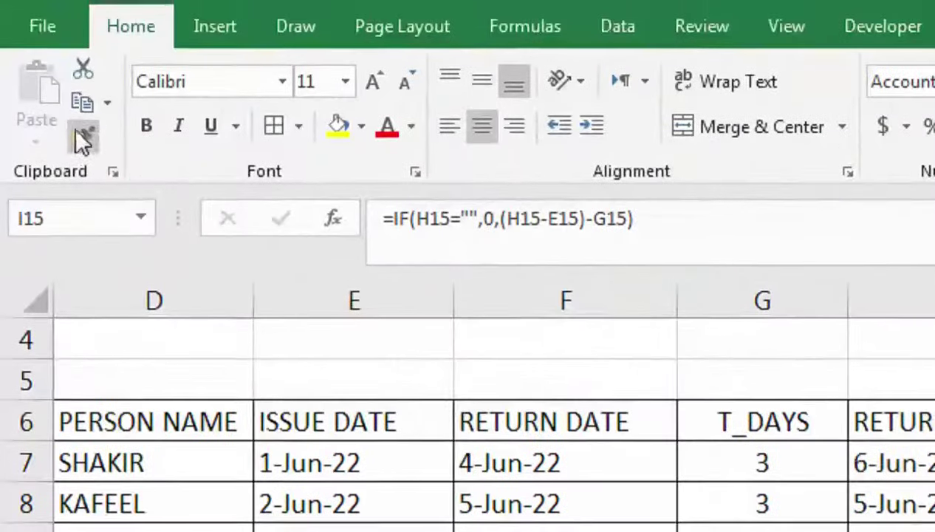
# Copy the 3.00 L_DAYS cell's format onto row 16, with borders extended to rows 17–20
pyautogui.click(74, 127)
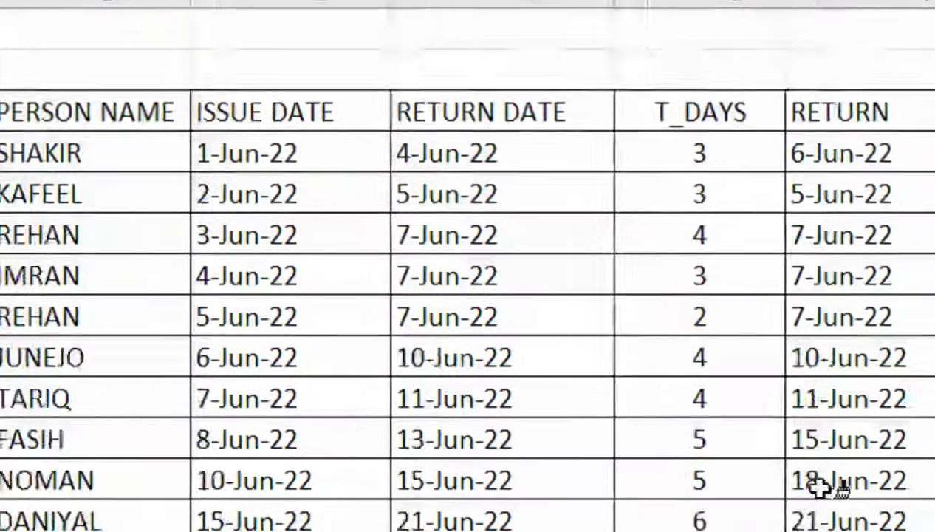
pyautogui.moveTo(784, 405); pyautogui.dragTo(797, 495)
pyautogui.click(744, 396)
pyautogui.moveTo(743, 396); pyautogui.dragTo(97, 429)
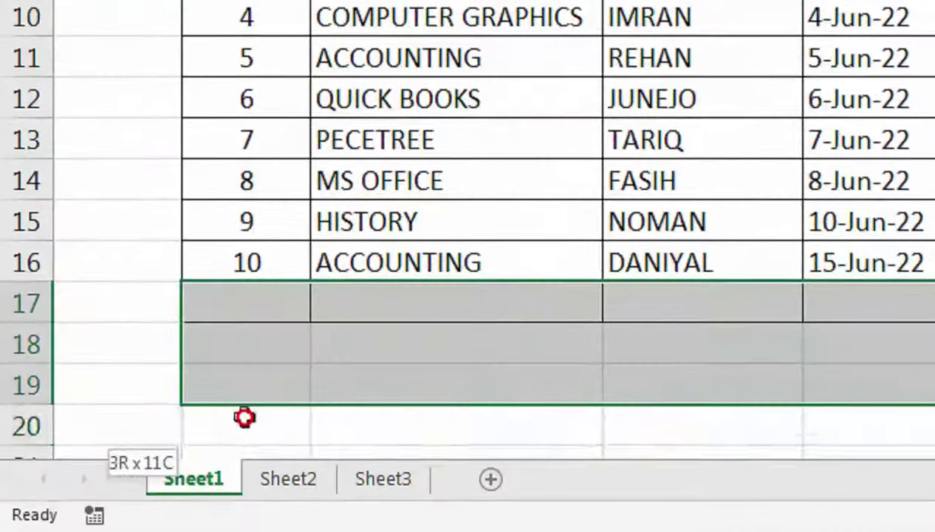
pyautogui.moveTo(97, 429); pyautogui.dragTo(244, 413)
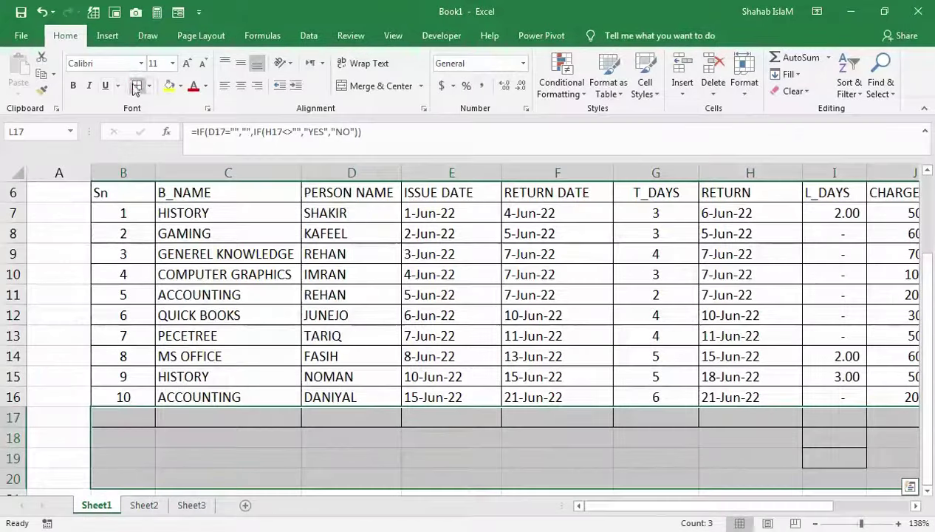
pyautogui.click(415, 356)
pyautogui.moveTo(699, 508); pyautogui.dragTo(574, 502)
pyautogui.moveTo(546, 376)
pyautogui.mouseDown()
pyautogui.moveTo(473, 182)
pyautogui.moveTo(445, 284)
pyautogui.mouseUp()
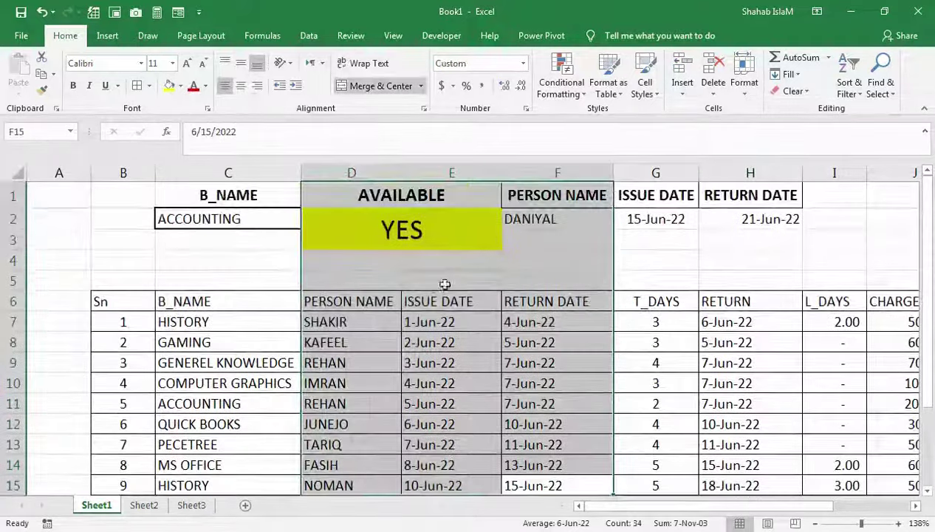
# Inspect the AVAILABLE lookup formula and row 16's RETURN date
pyautogui.click(374, 234)
pyautogui.moveTo(627, 403); pyautogui.dragTo(725, 472)
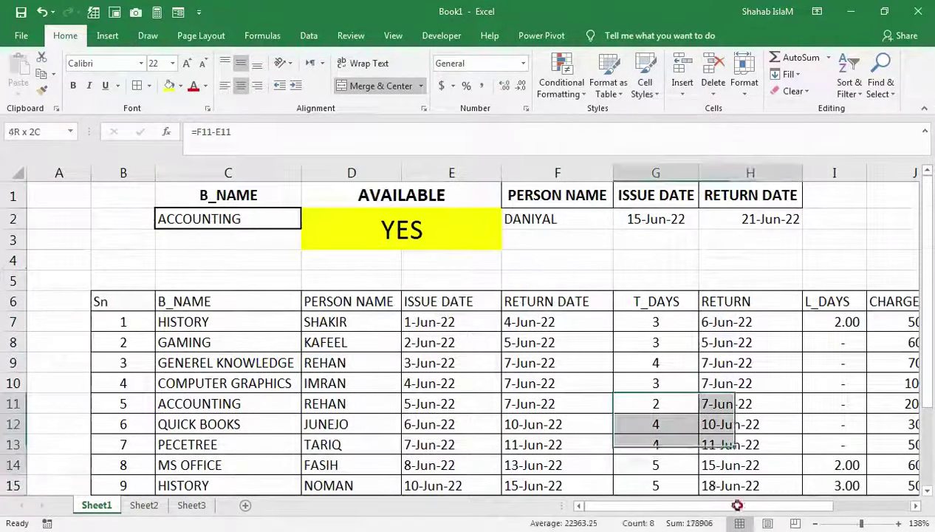
pyautogui.click(715, 438)
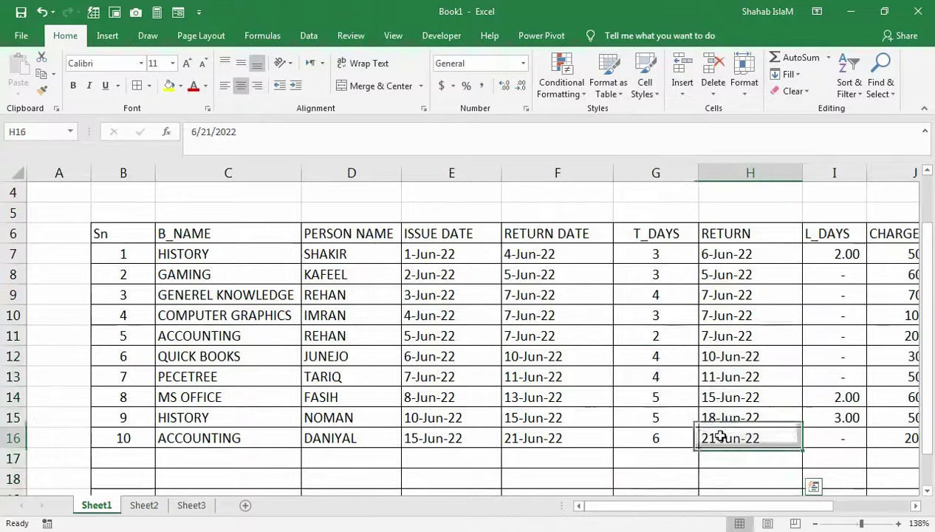
pyautogui.moveTo(511, 292); pyautogui.dragTo(413, 265)
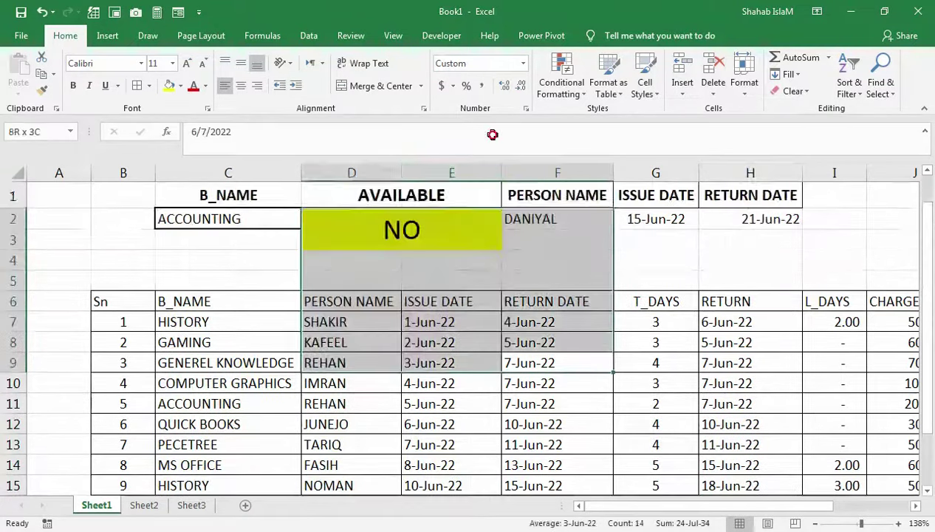
# Pick GAMING, then QUICK BOOKS in the C2 dropdown, which reports AVAILABLE YES
pyautogui.click(414, 244)
pyautogui.click(273, 222)
pyautogui.click(308, 222)
pyautogui.click(277, 250)
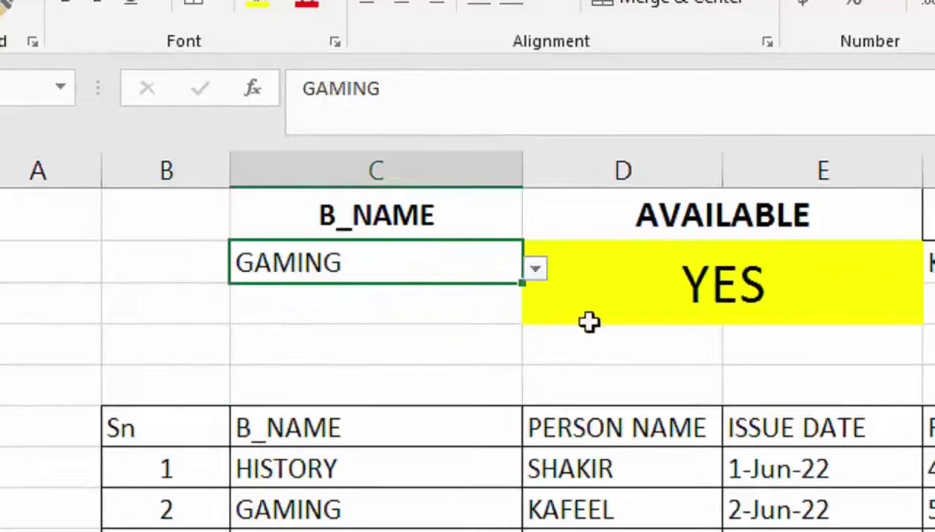
pyautogui.click(534, 268)
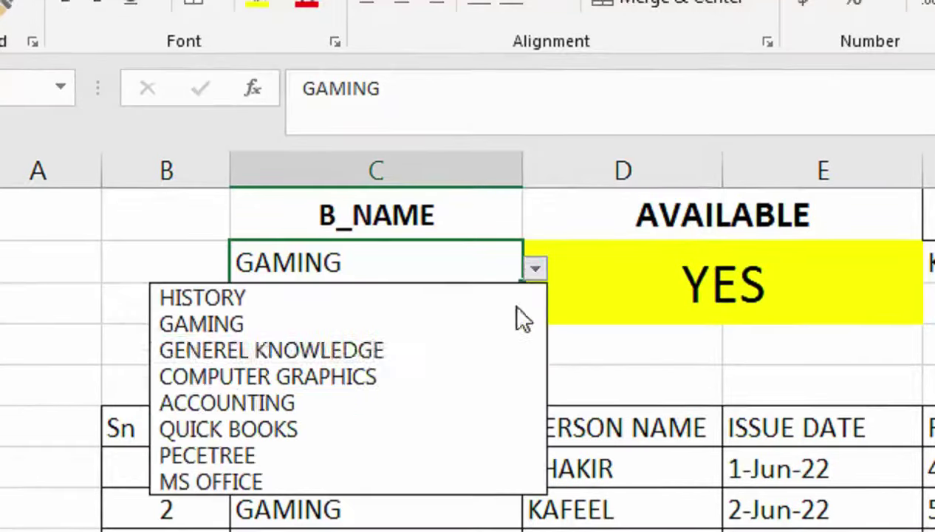
pyautogui.click(438, 431)
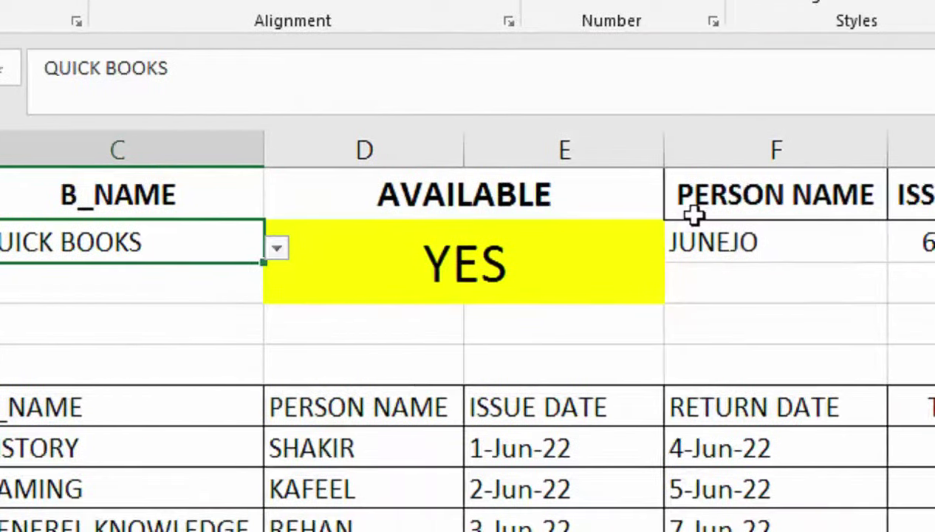